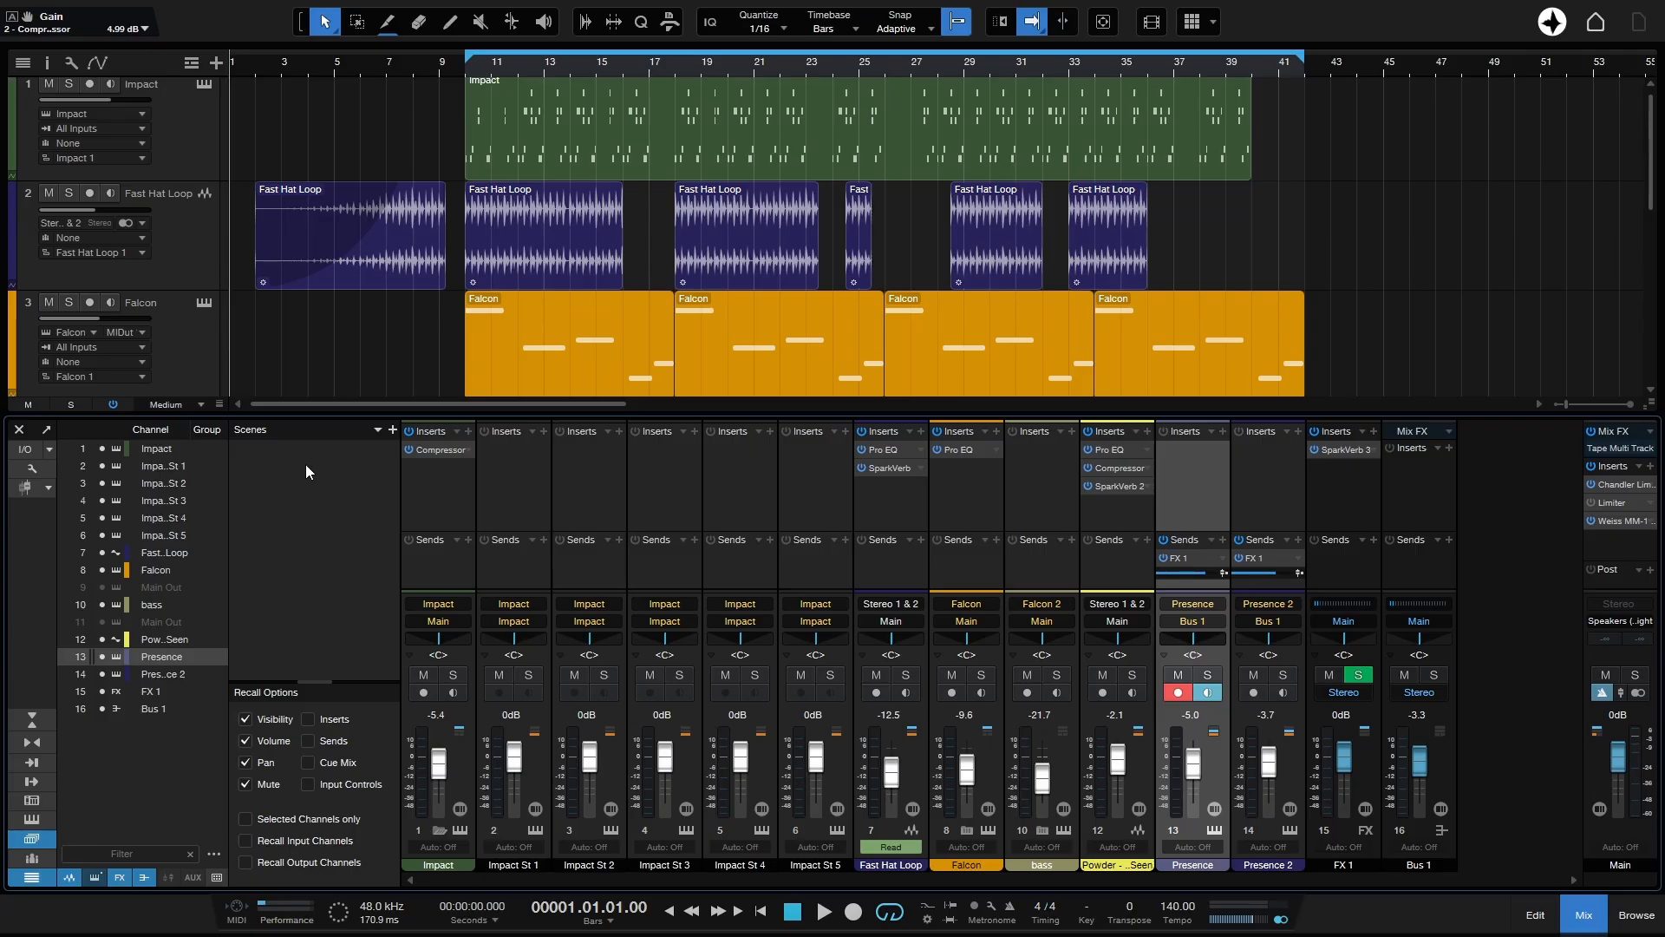
Save the current mixer state as a new scene named Original Mix.
{"action": "left_click", "coordinate": [377, 431]}
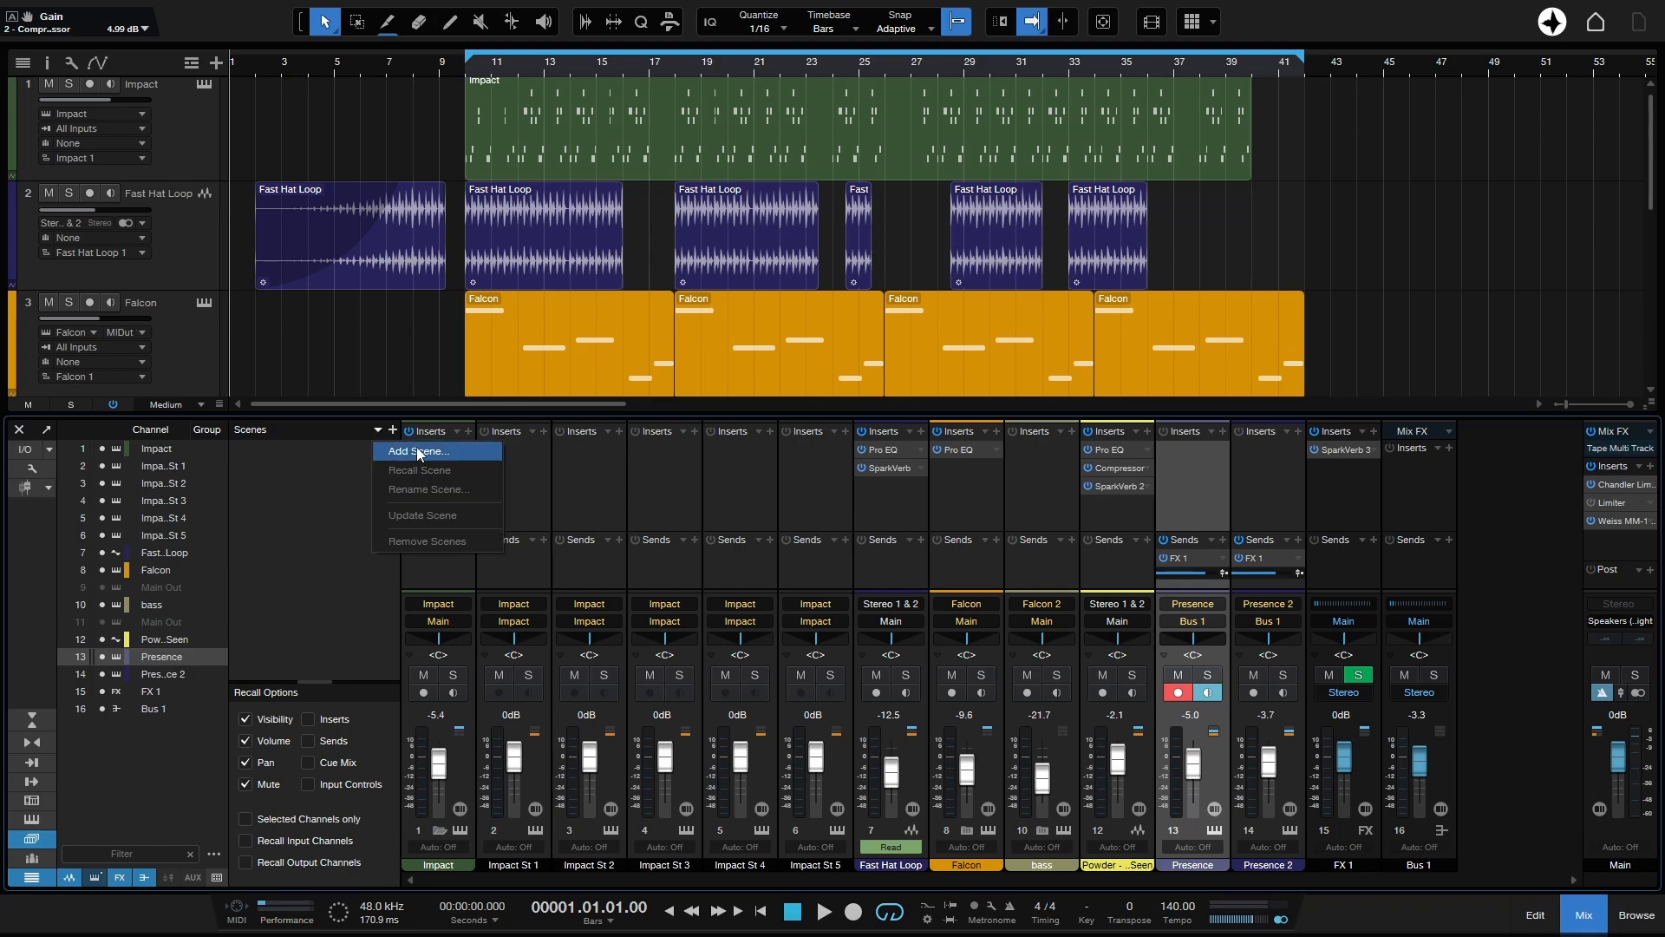
{"action": "left_click", "coordinate": [416, 446]}
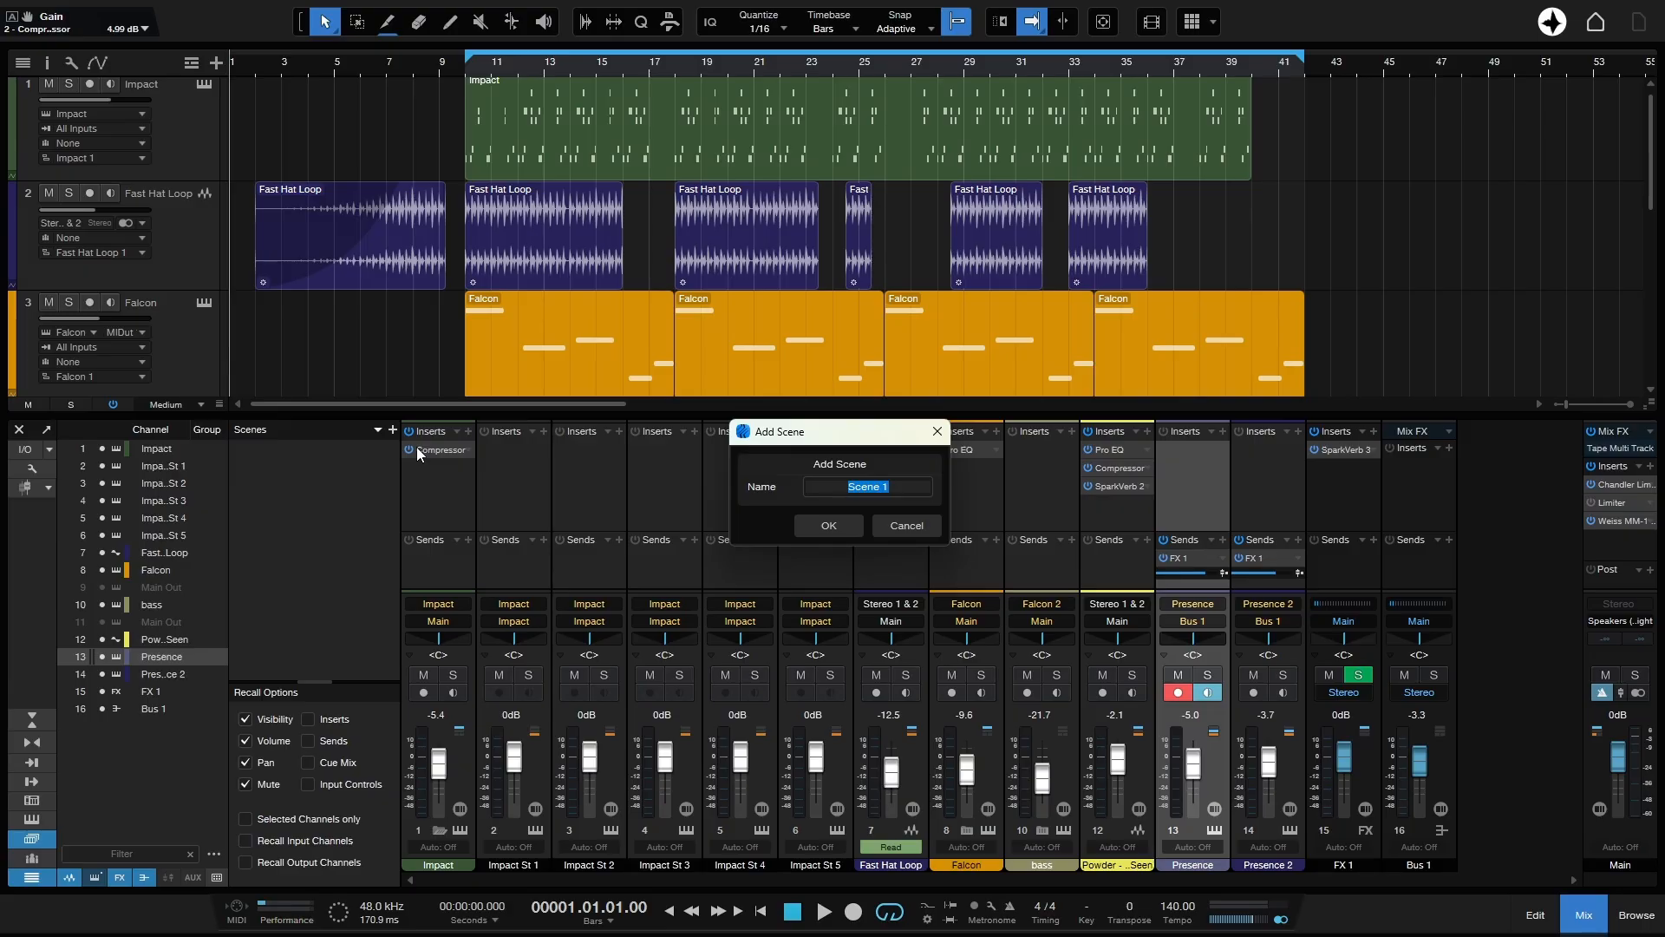
{"action": "type", "text": "Original Mix"}
{"action": "key", "text": "Return"}
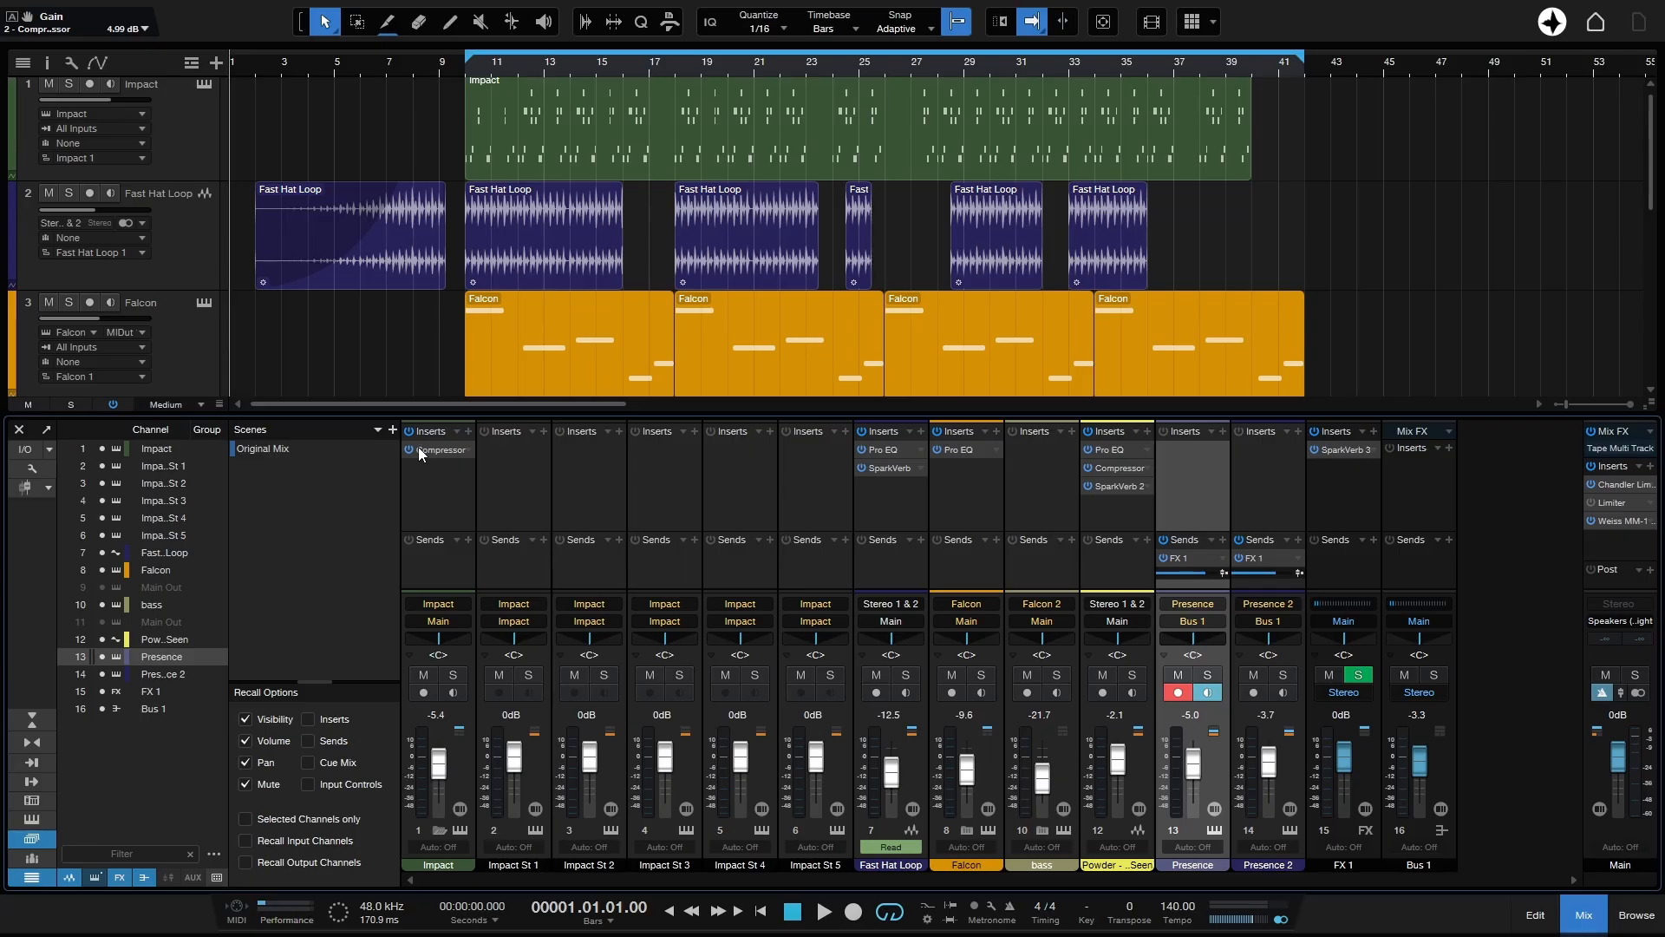
Lower Impact St 3, 4 and 5 to -7.7, -5.8 and -4.5 dB, and raise Falcon and bass to -3.9 and -10.4 dB.
{"action": "left_click_drag", "start_coordinate": [740, 756], "coordinate": [815, 763]}
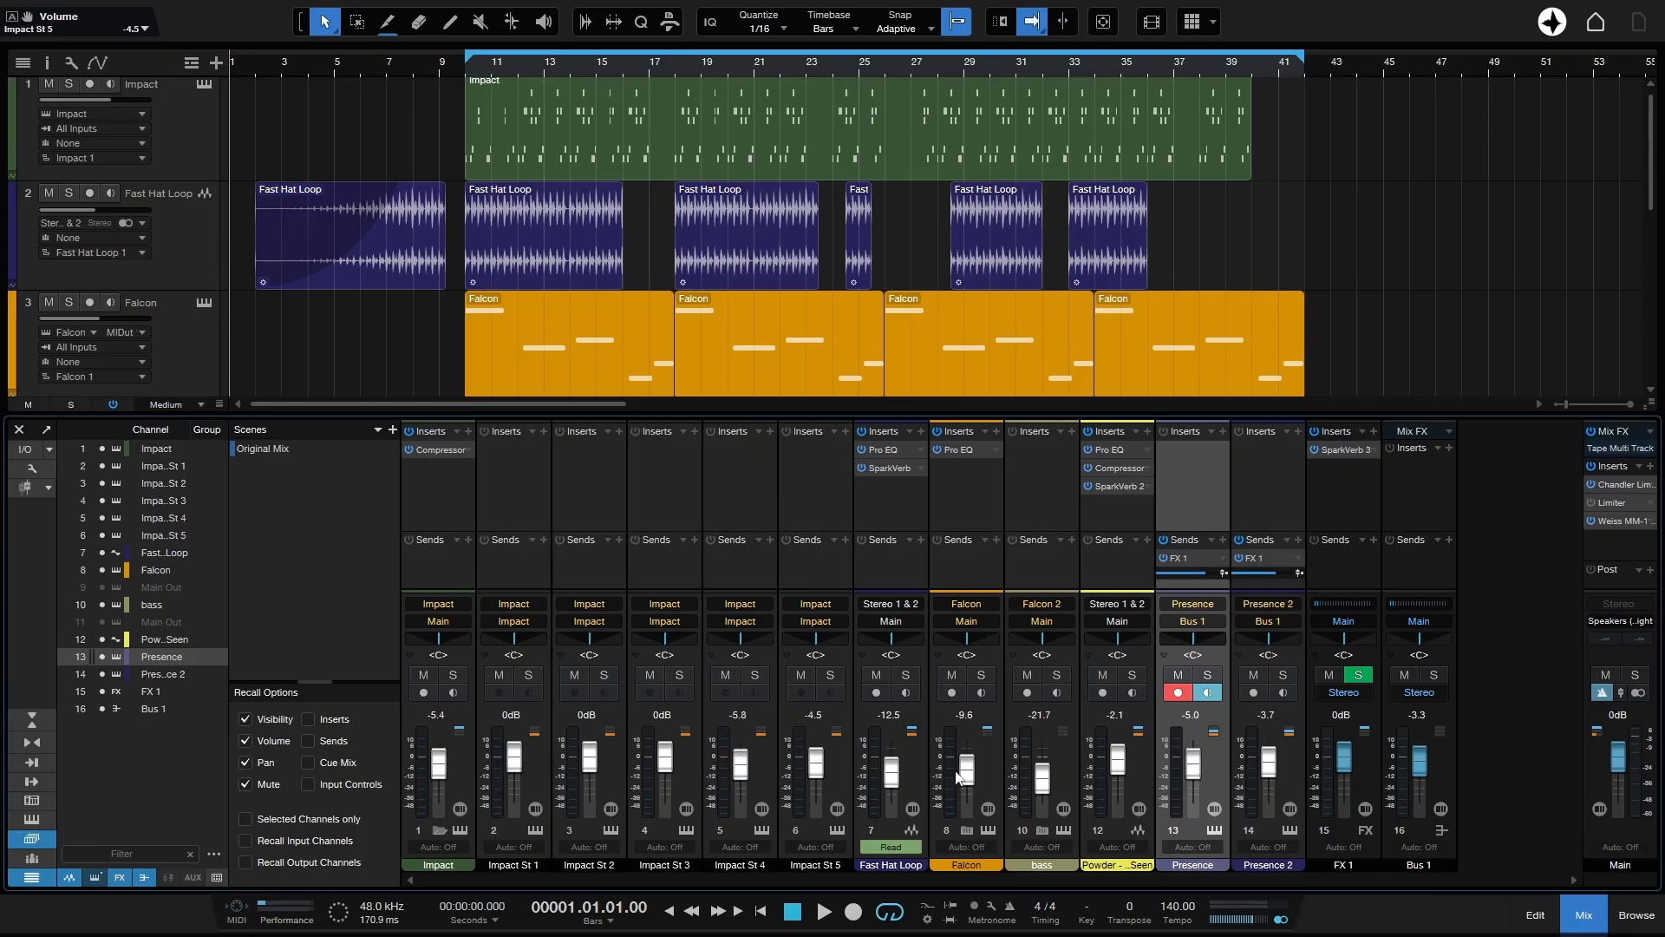
{"action": "left_click_drag", "start_coordinate": [965, 776], "coordinate": [1045, 779]}
{"action": "left_click_drag", "start_coordinate": [665, 756], "coordinate": [664, 766]}
Pan Impact St 3 to L29, Impact St 4 to R48, Fast Hat Loop and bass to R23, and the Powder channel to R32.
{"action": "left_click_drag", "start_coordinate": [656, 644], "coordinate": [647, 644]}
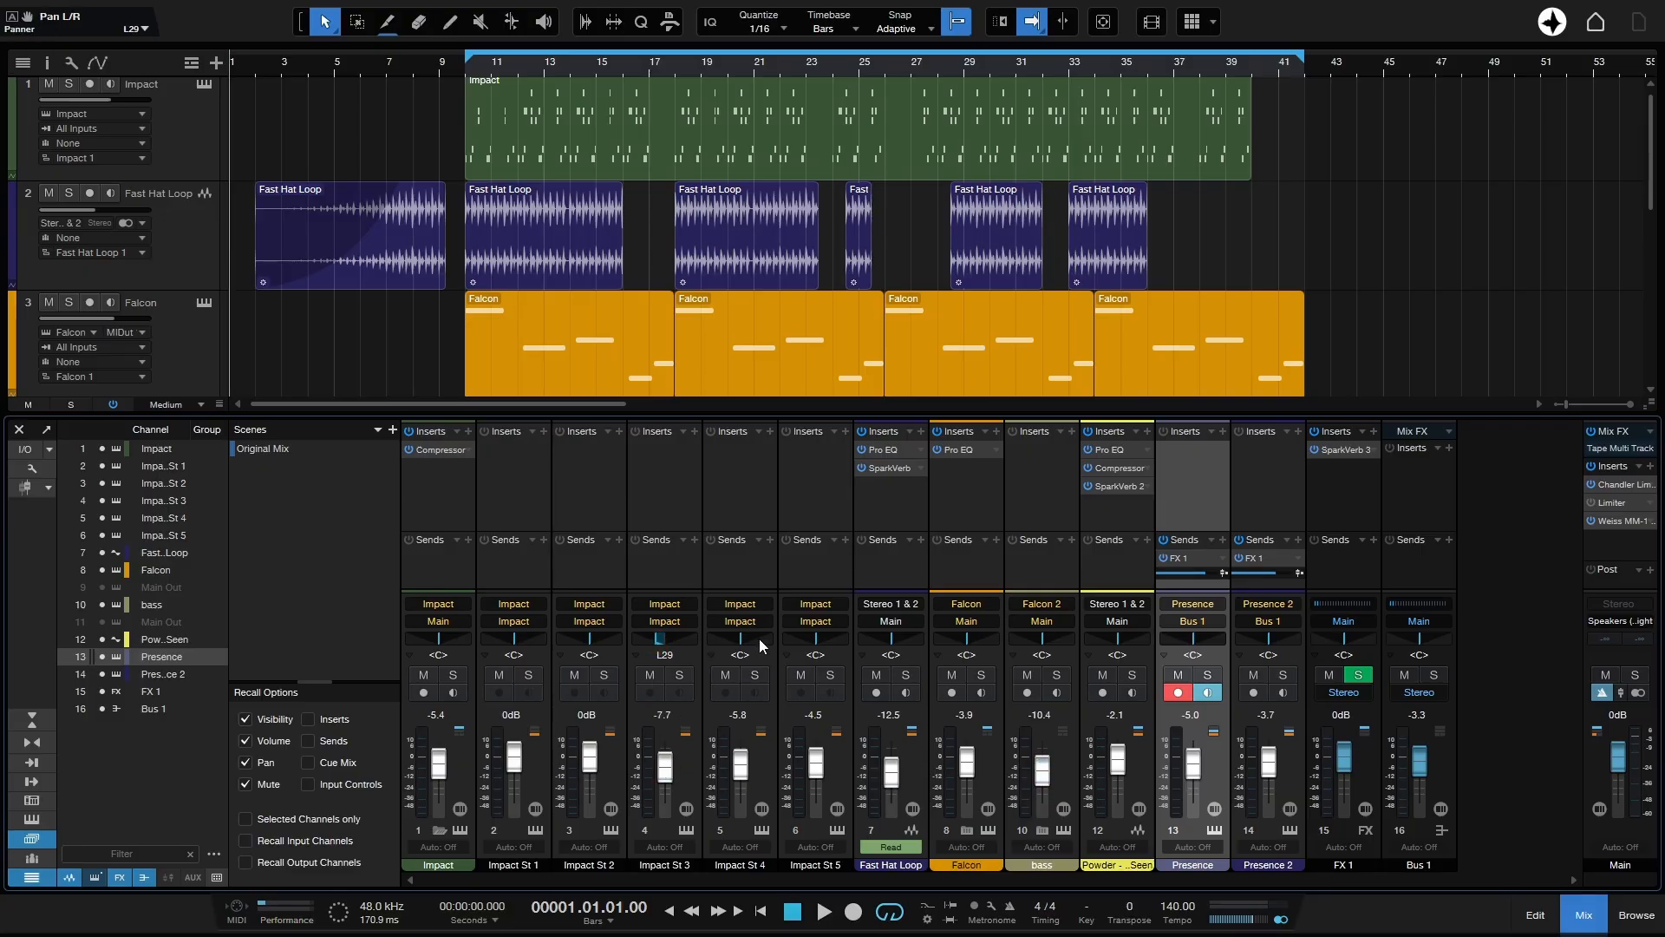
{"action": "left_click_drag", "start_coordinate": [755, 637], "coordinate": [776, 637]}
{"action": "left_click_drag", "start_coordinate": [893, 638], "coordinate": [902, 638]}
{"action": "left_click_drag", "start_coordinate": [1044, 640], "coordinate": [1129, 642]}
Save the altered mixer state as a second scene named Alt Mix 1.
{"action": "left_click", "coordinate": [393, 429]}
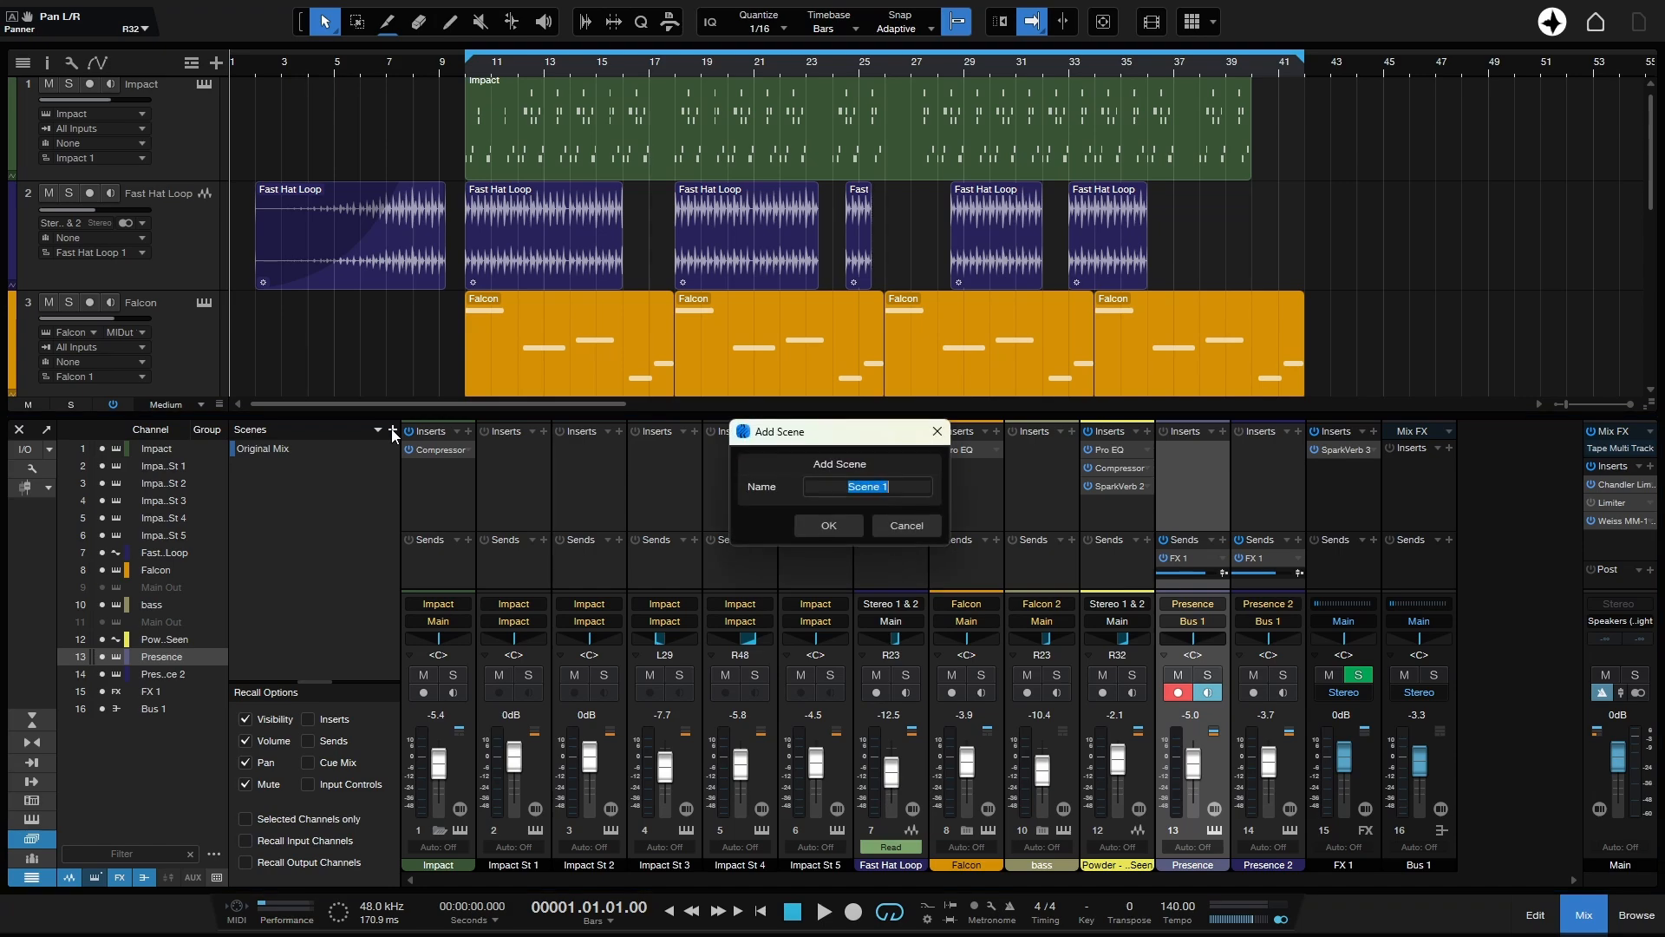
{"action": "type", "text": "Alt Mix 1"}
{"action": "key", "text": "Return"}
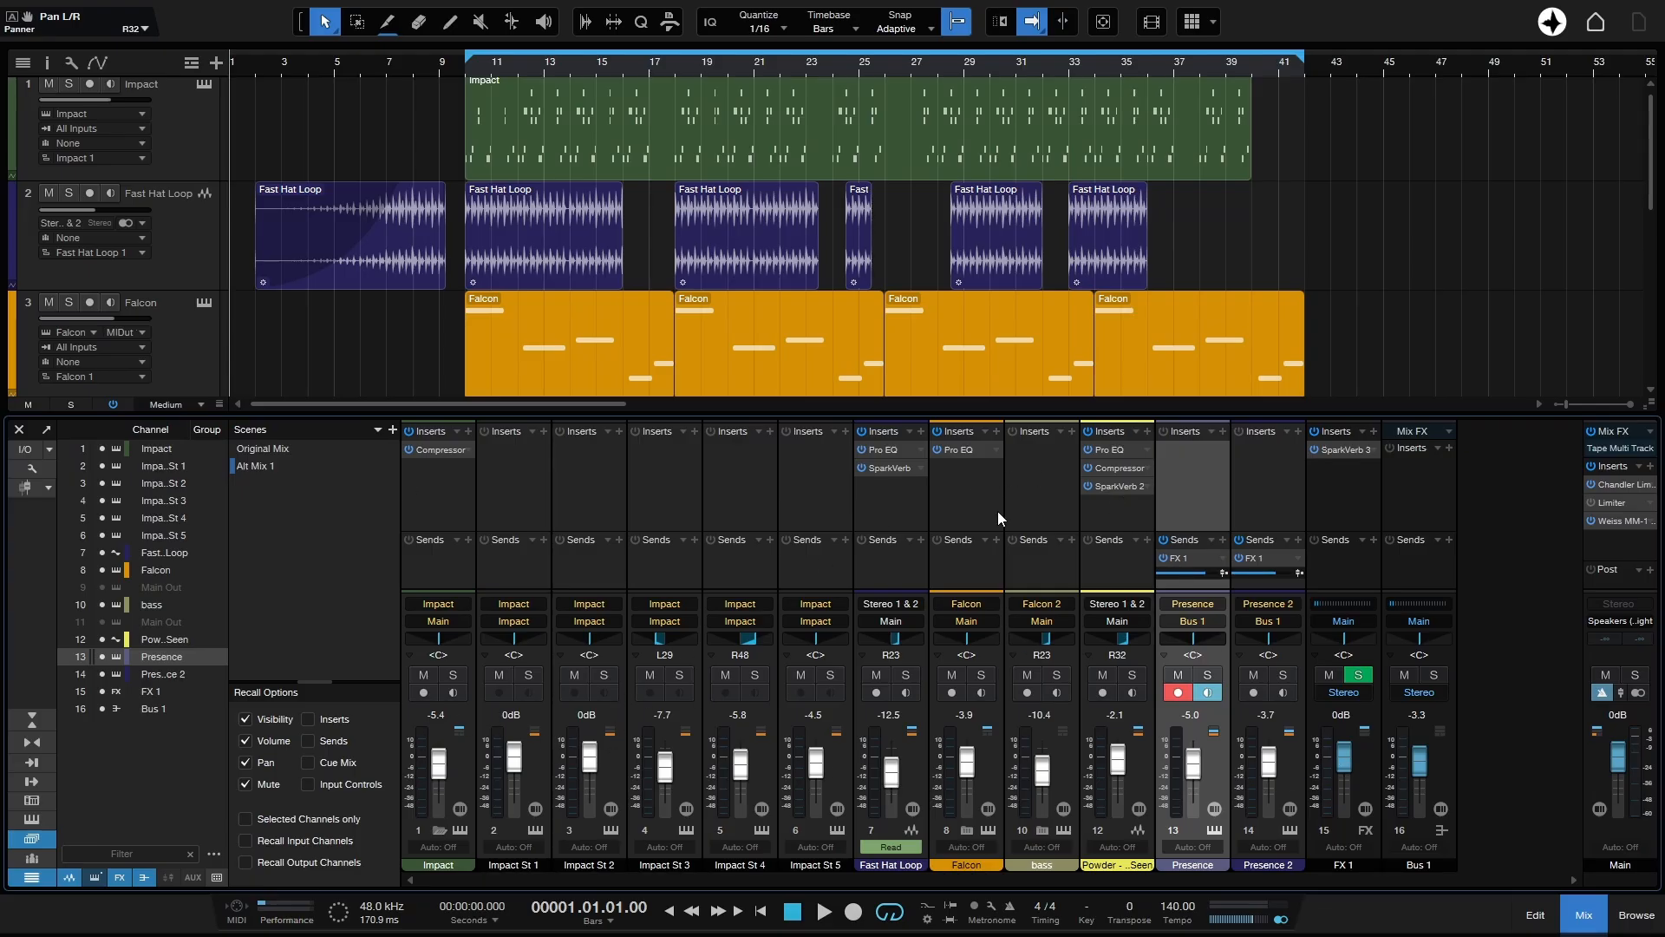
Replace the SparkVerb 2 insert on the Powder channel with Room Reverb.
{"action": "left_click", "coordinate": [1145, 487]}
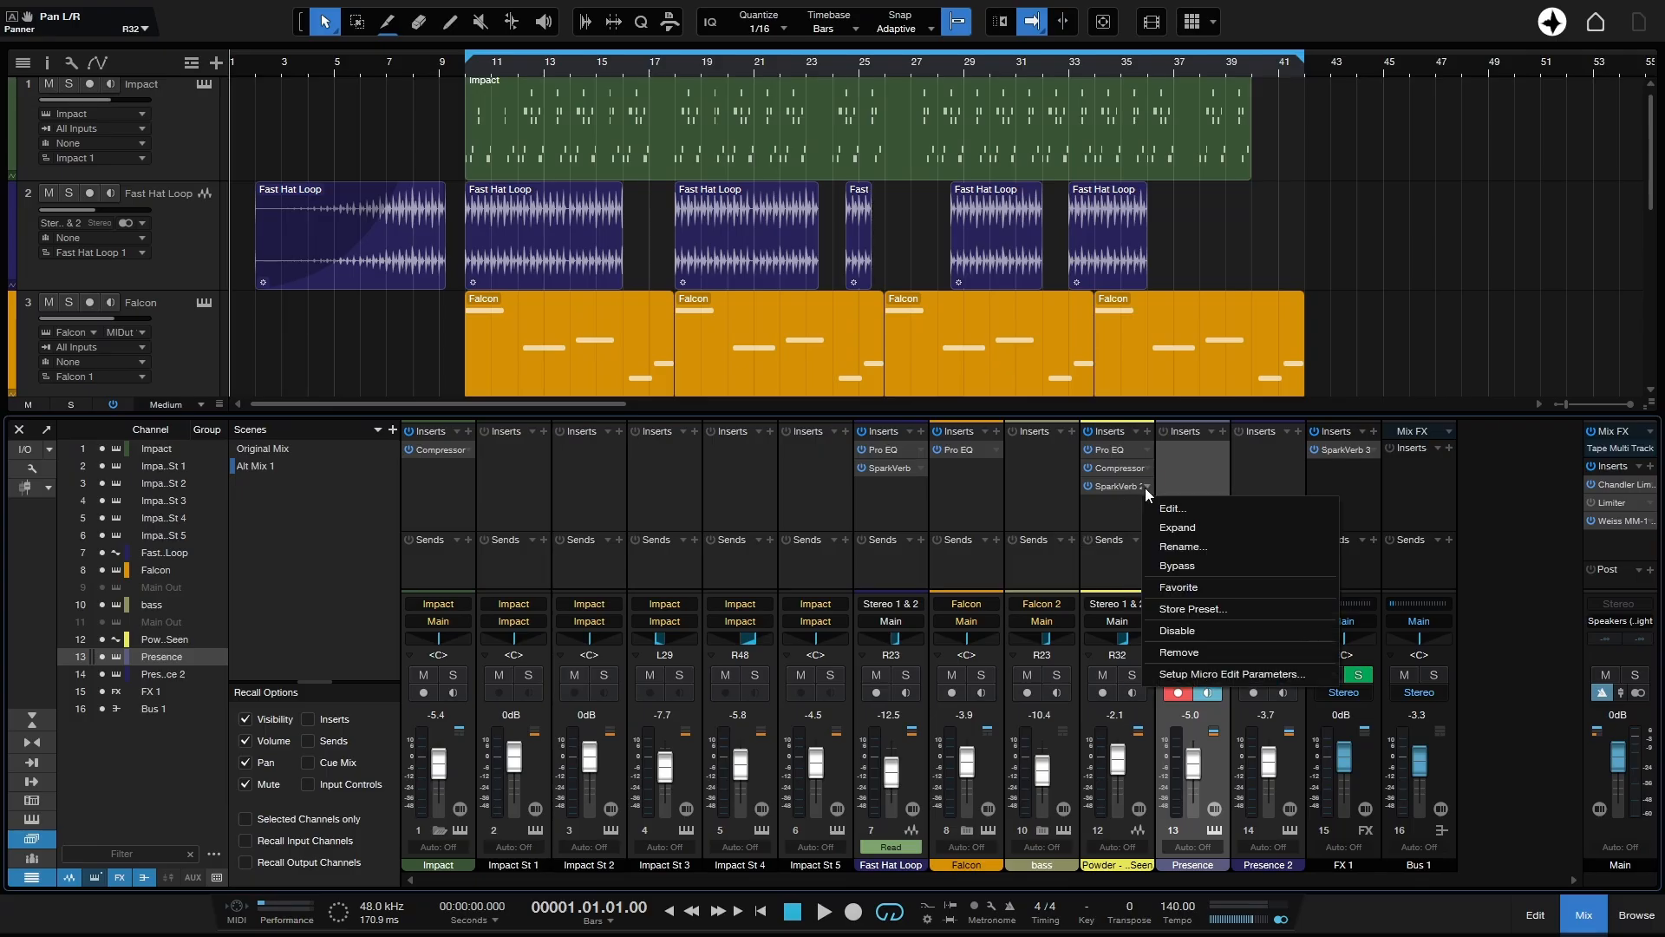
{"action": "left_click", "coordinate": [1186, 655]}
{"action": "left_click", "coordinate": [1149, 432]}
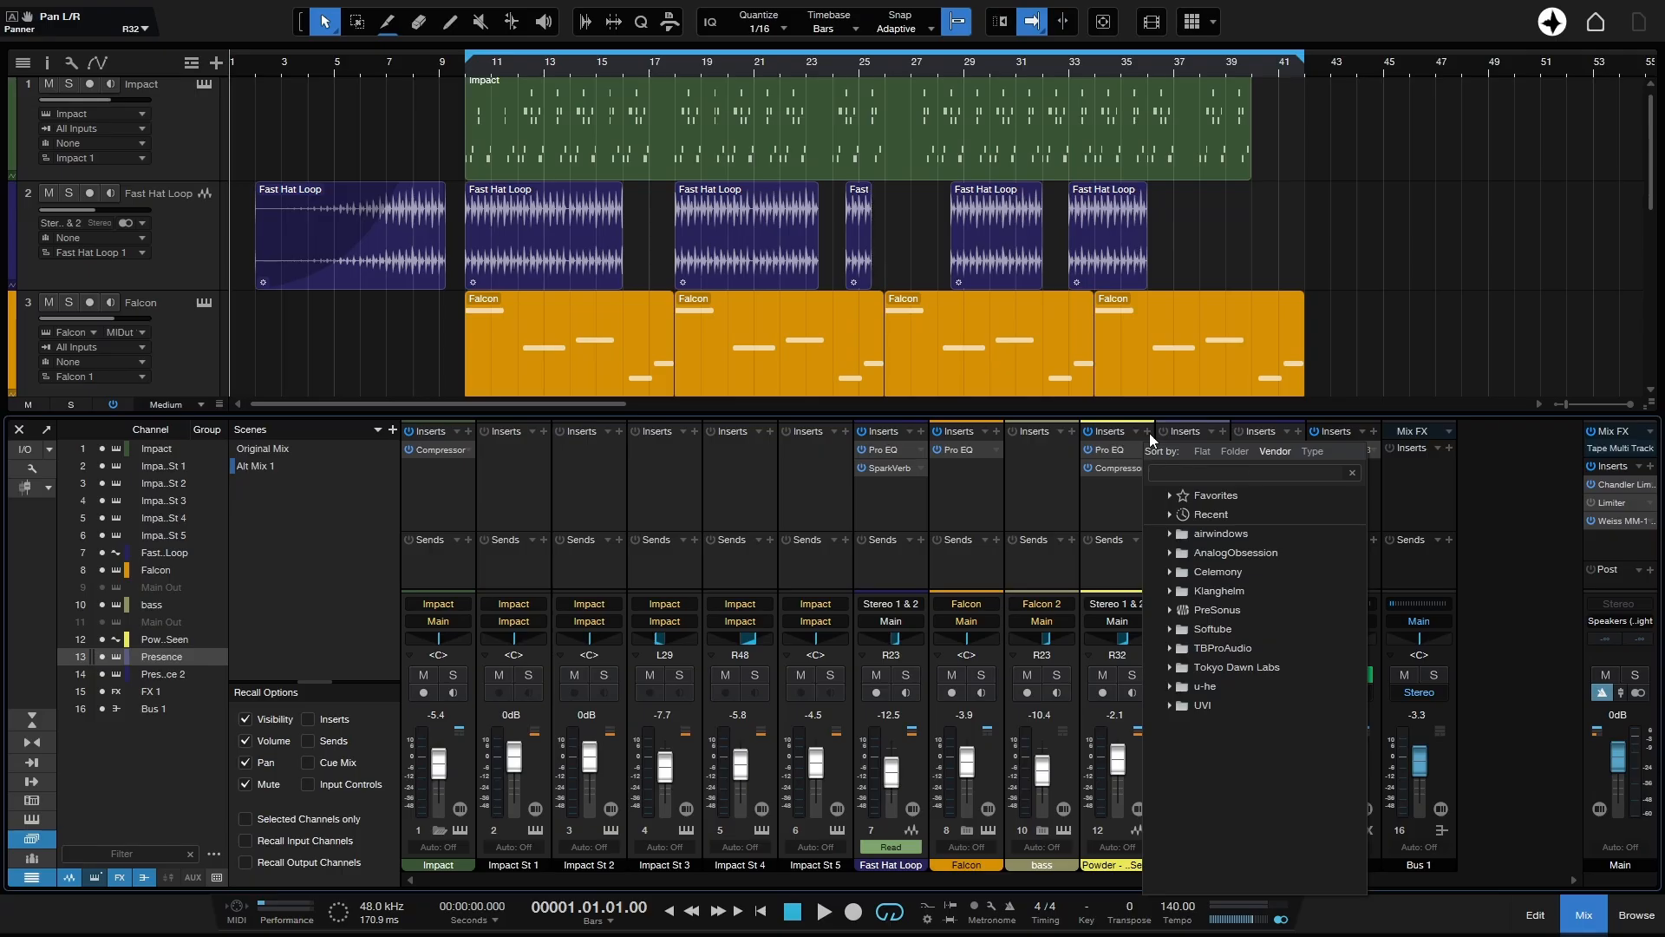
{"action": "type", "text": "room"}
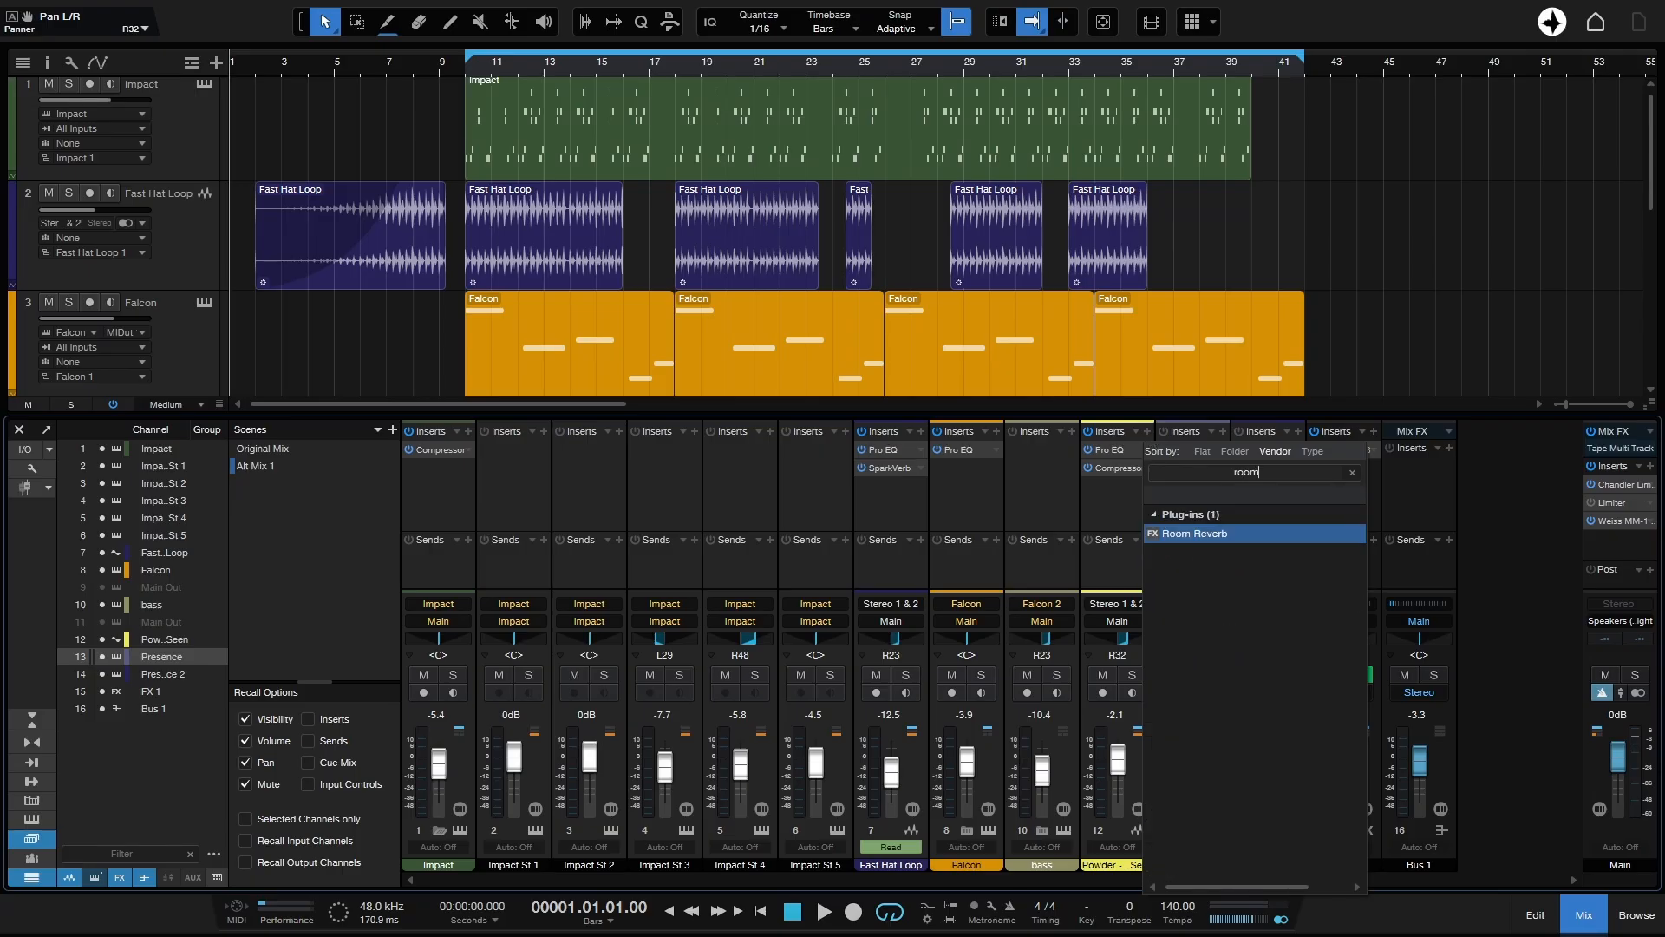
{"action": "key", "text": "Return"}
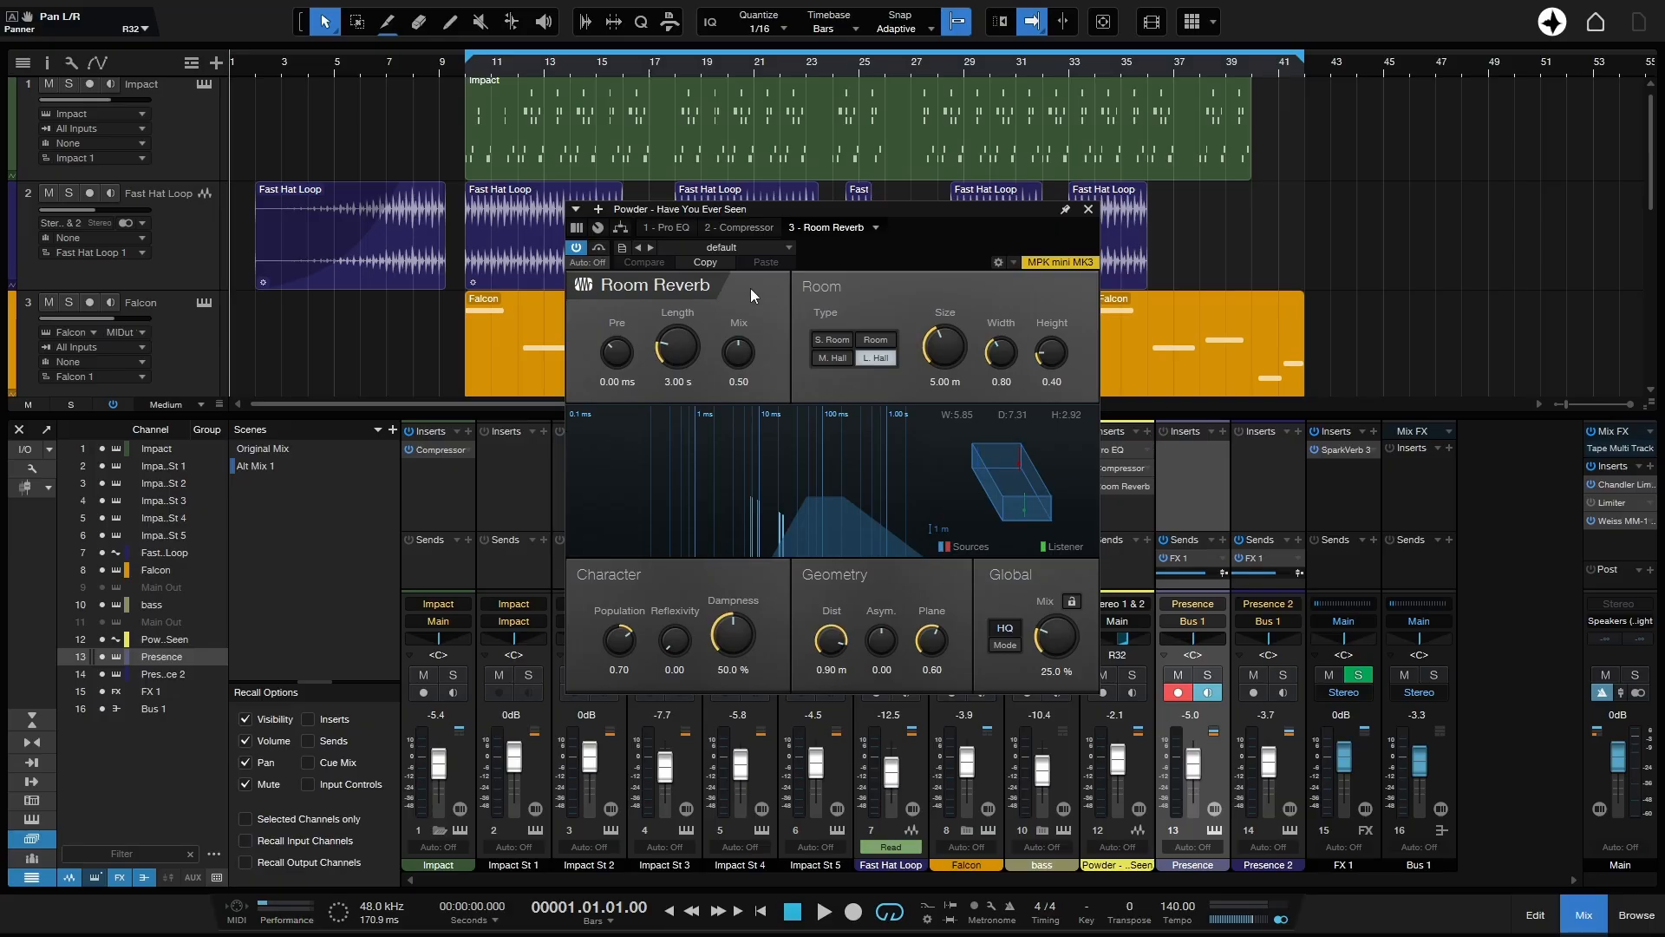
Load the Cold Cellar preset in the Powder channel's Room Reverb and close the plug-in window.
{"action": "left_click", "coordinate": [763, 247]}
{"action": "left_click", "coordinate": [752, 439]}
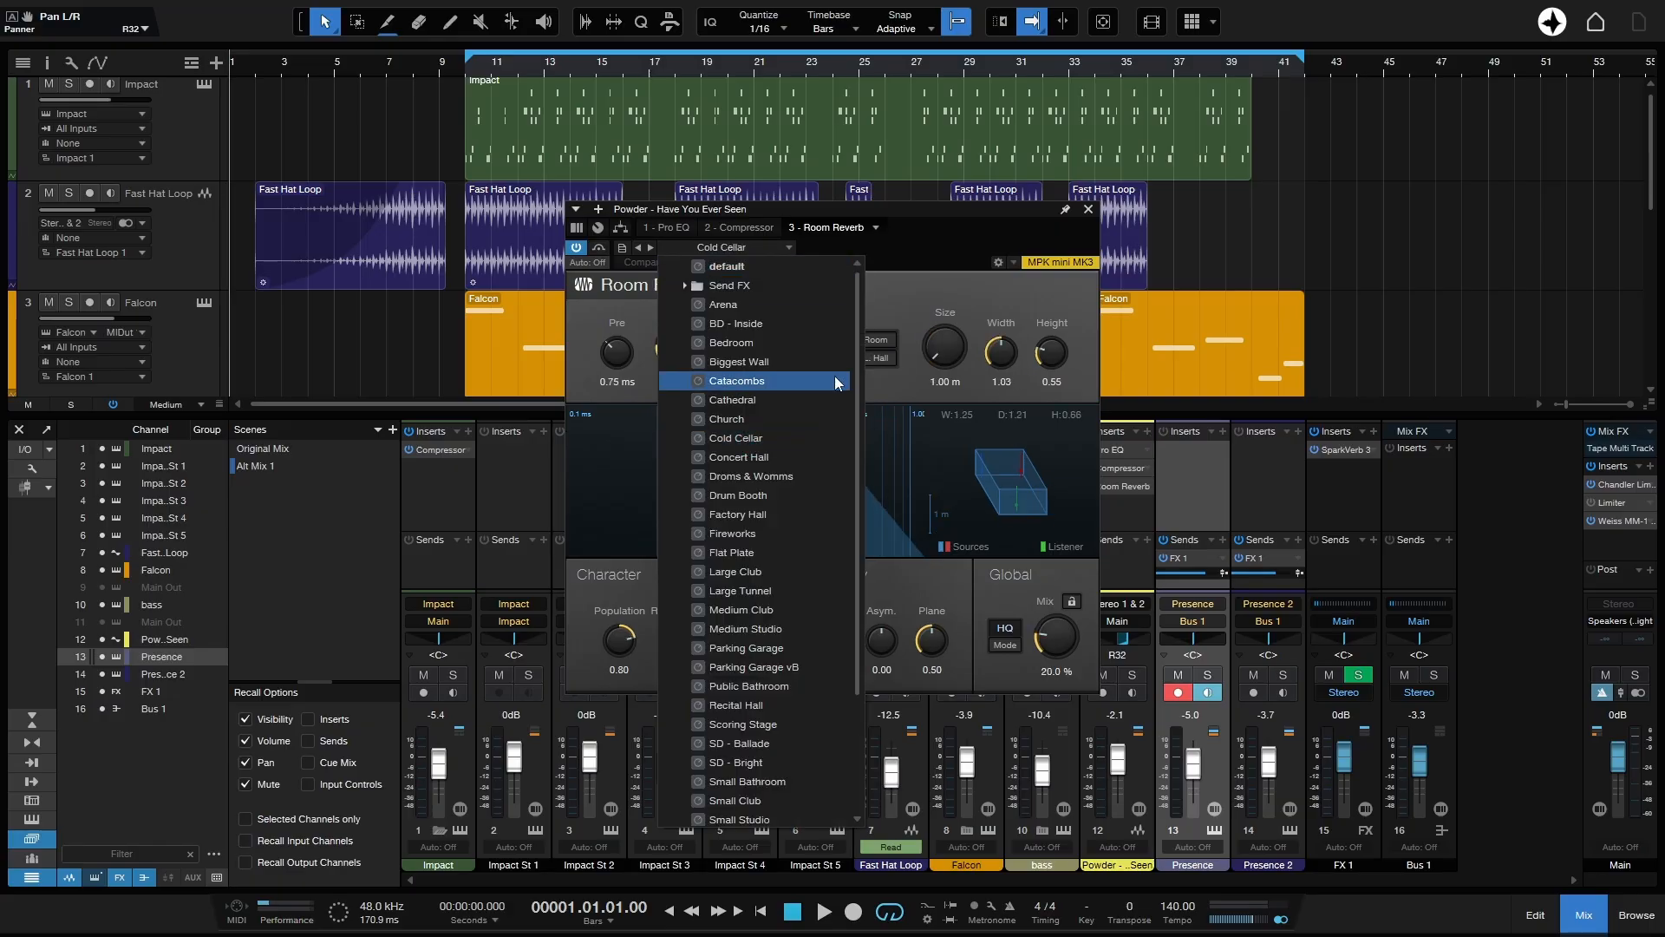
{"action": "left_click", "coordinate": [1087, 210]}
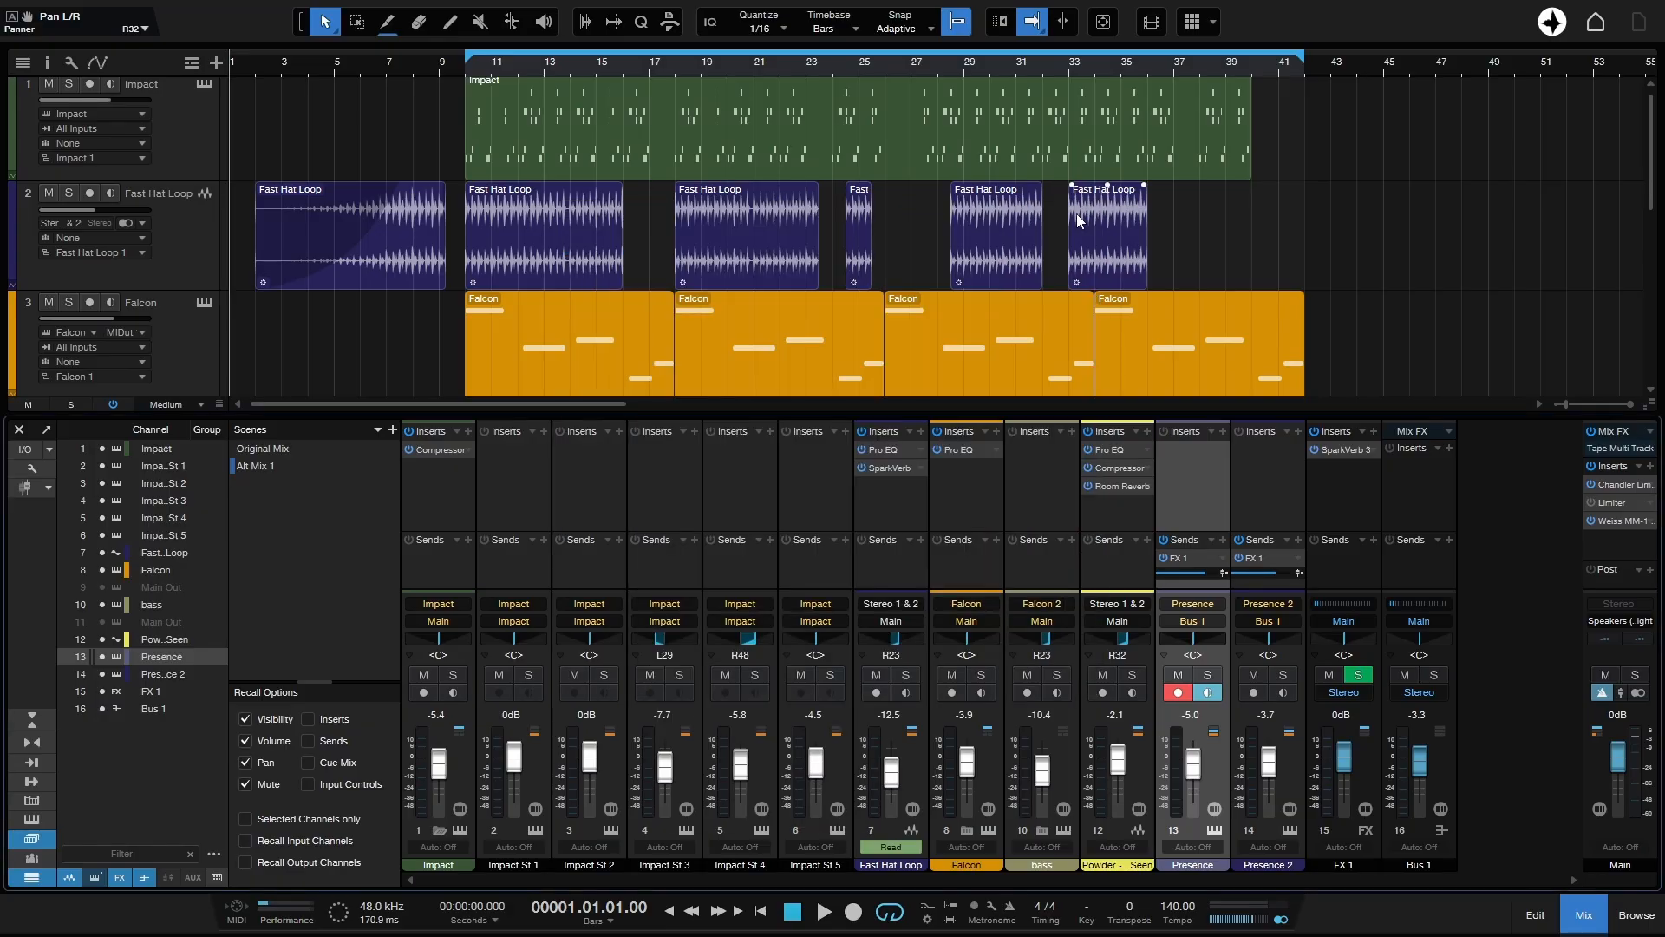
Replace the SparkVerb insert on the Fast Hat Loop channel with Room Reverb.
{"action": "right_click", "coordinate": [914, 471]}
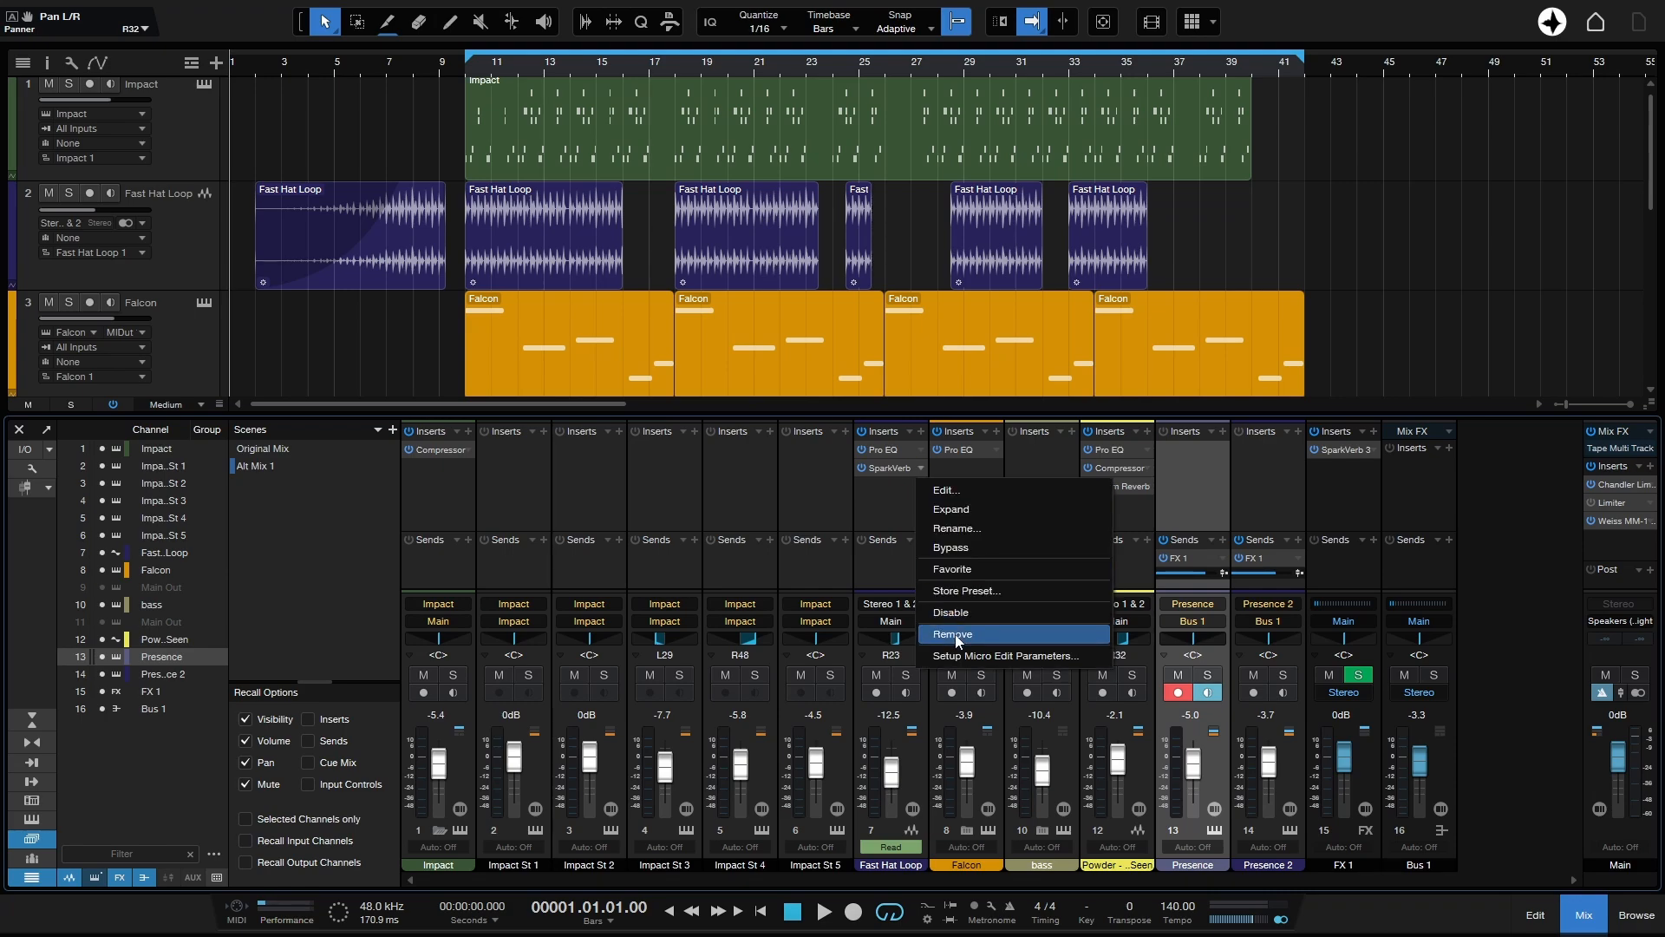
{"action": "left_click", "coordinate": [955, 633]}
{"action": "left_click", "coordinate": [920, 431]}
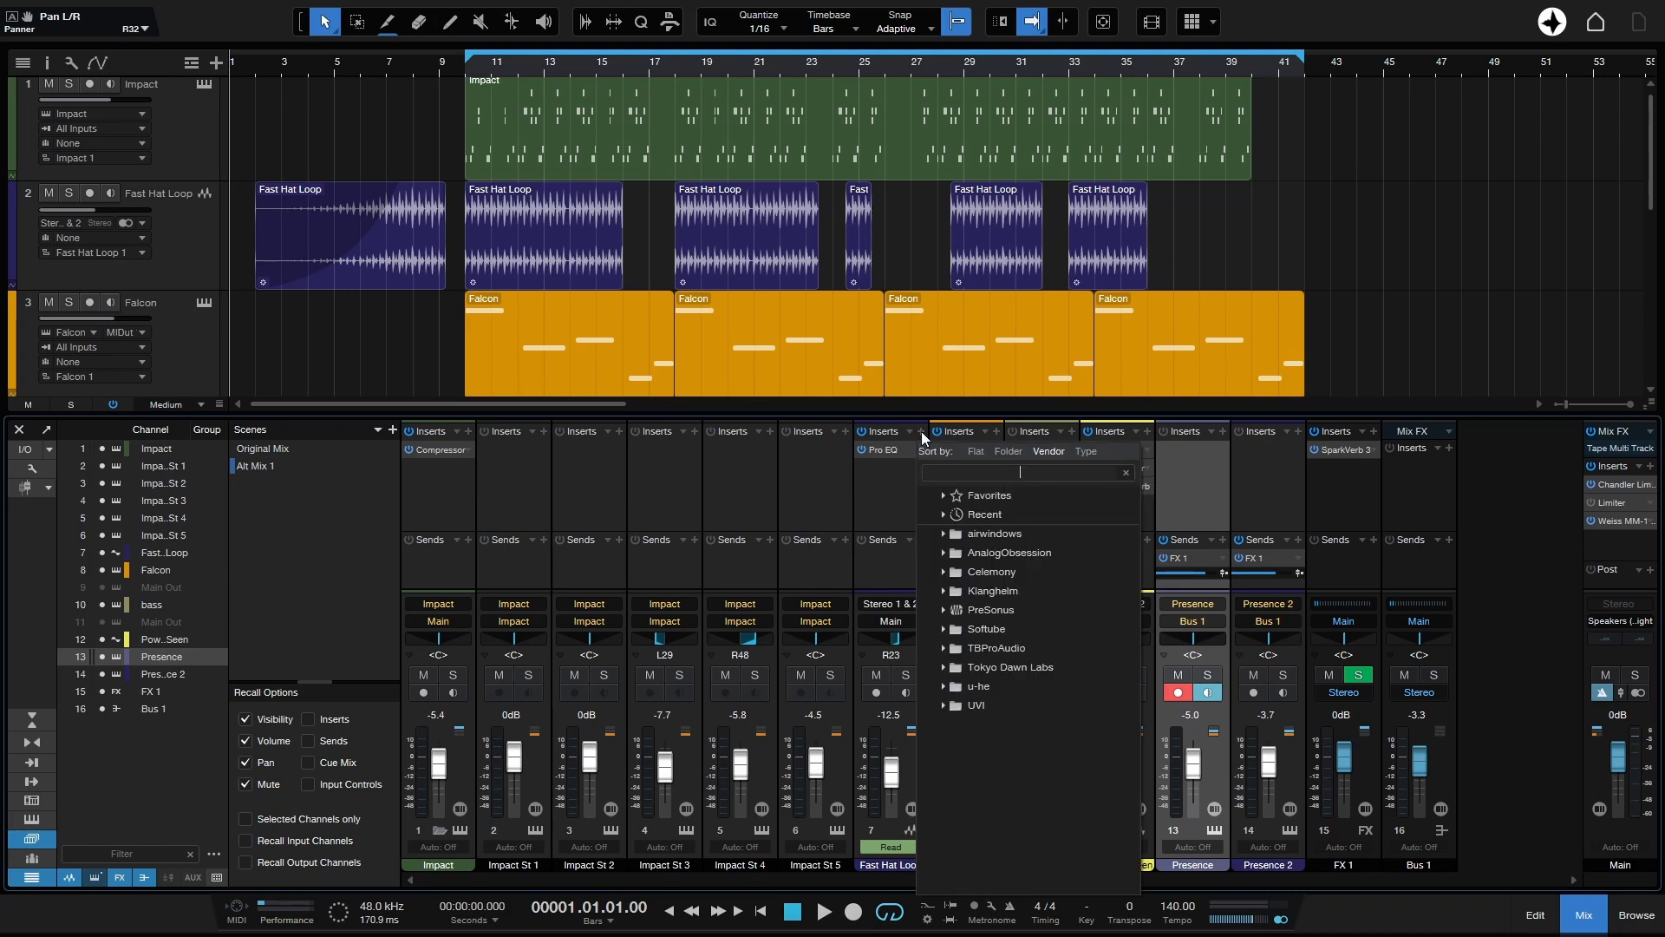
{"action": "type", "text": "room"}
{"action": "key", "text": "Return"}
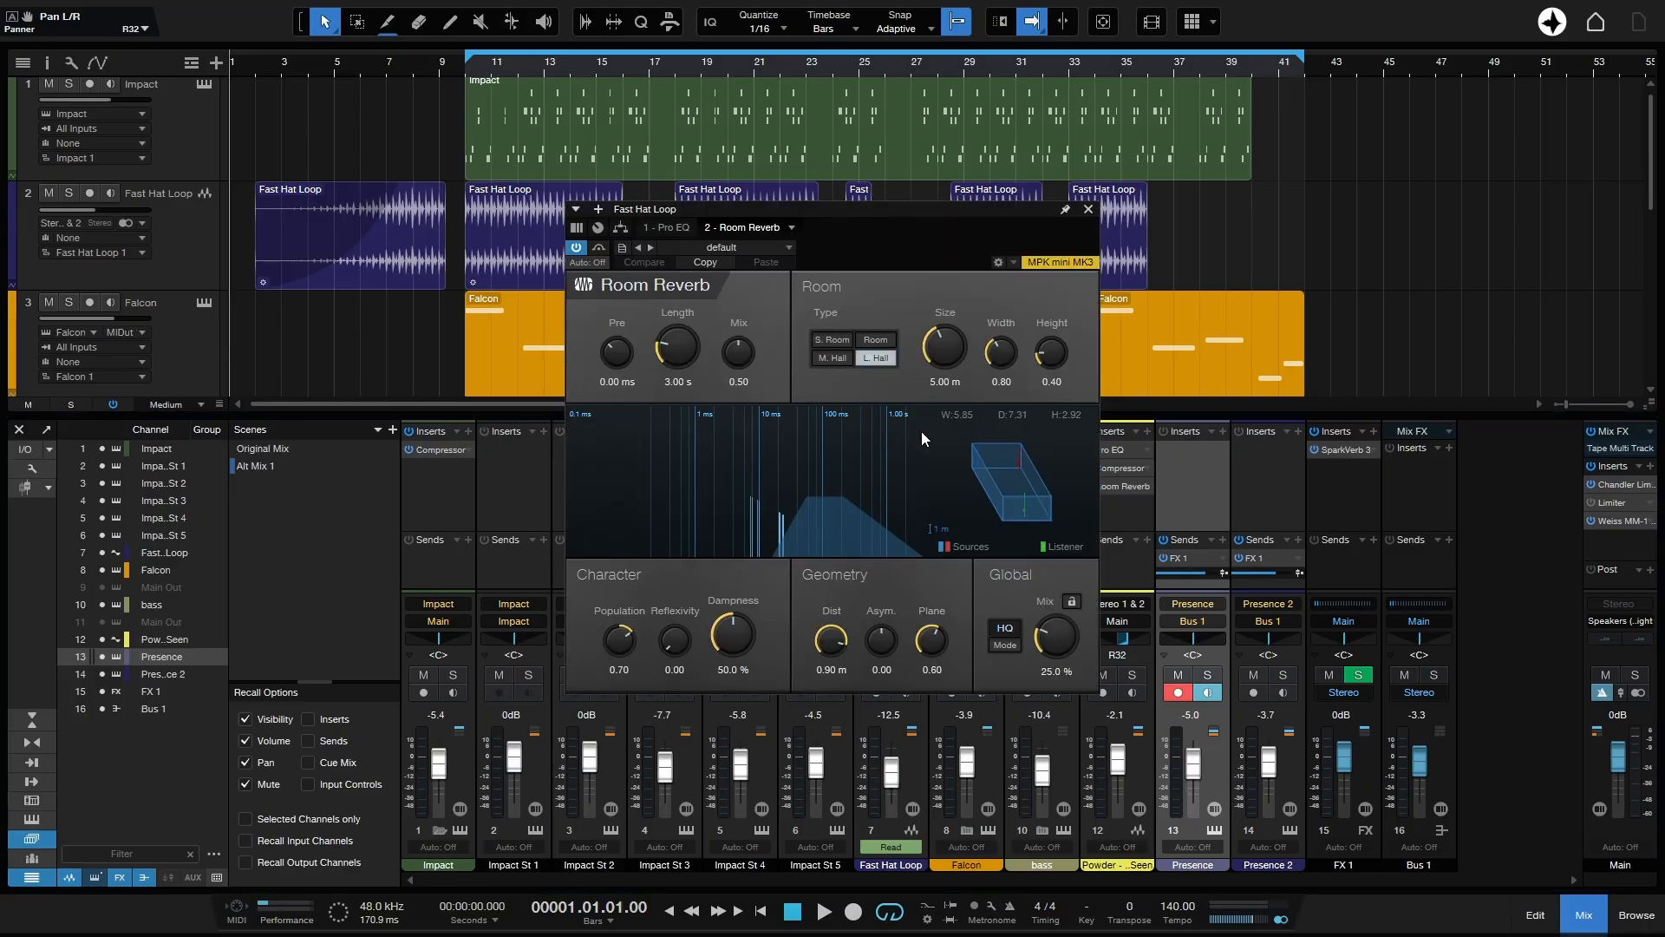
Load the Large Club preset in the Fast Hat Loop channel's Room Reverb and close the plug-in window.
{"action": "left_click", "coordinate": [770, 248]}
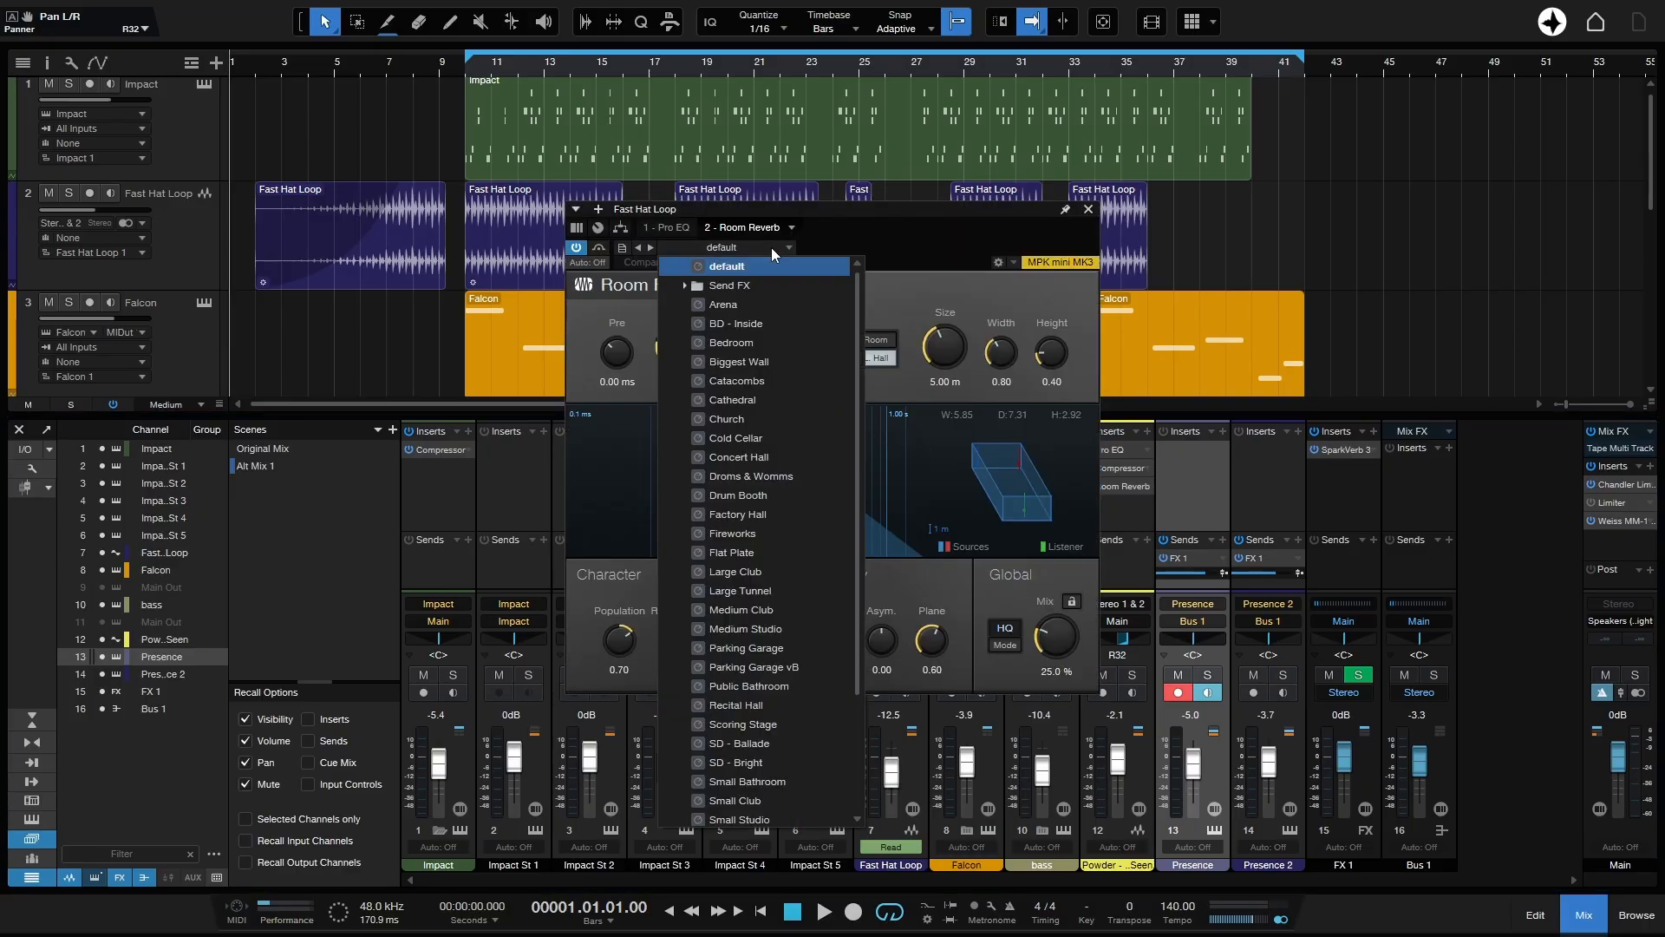
{"action": "left_click", "coordinate": [748, 571]}
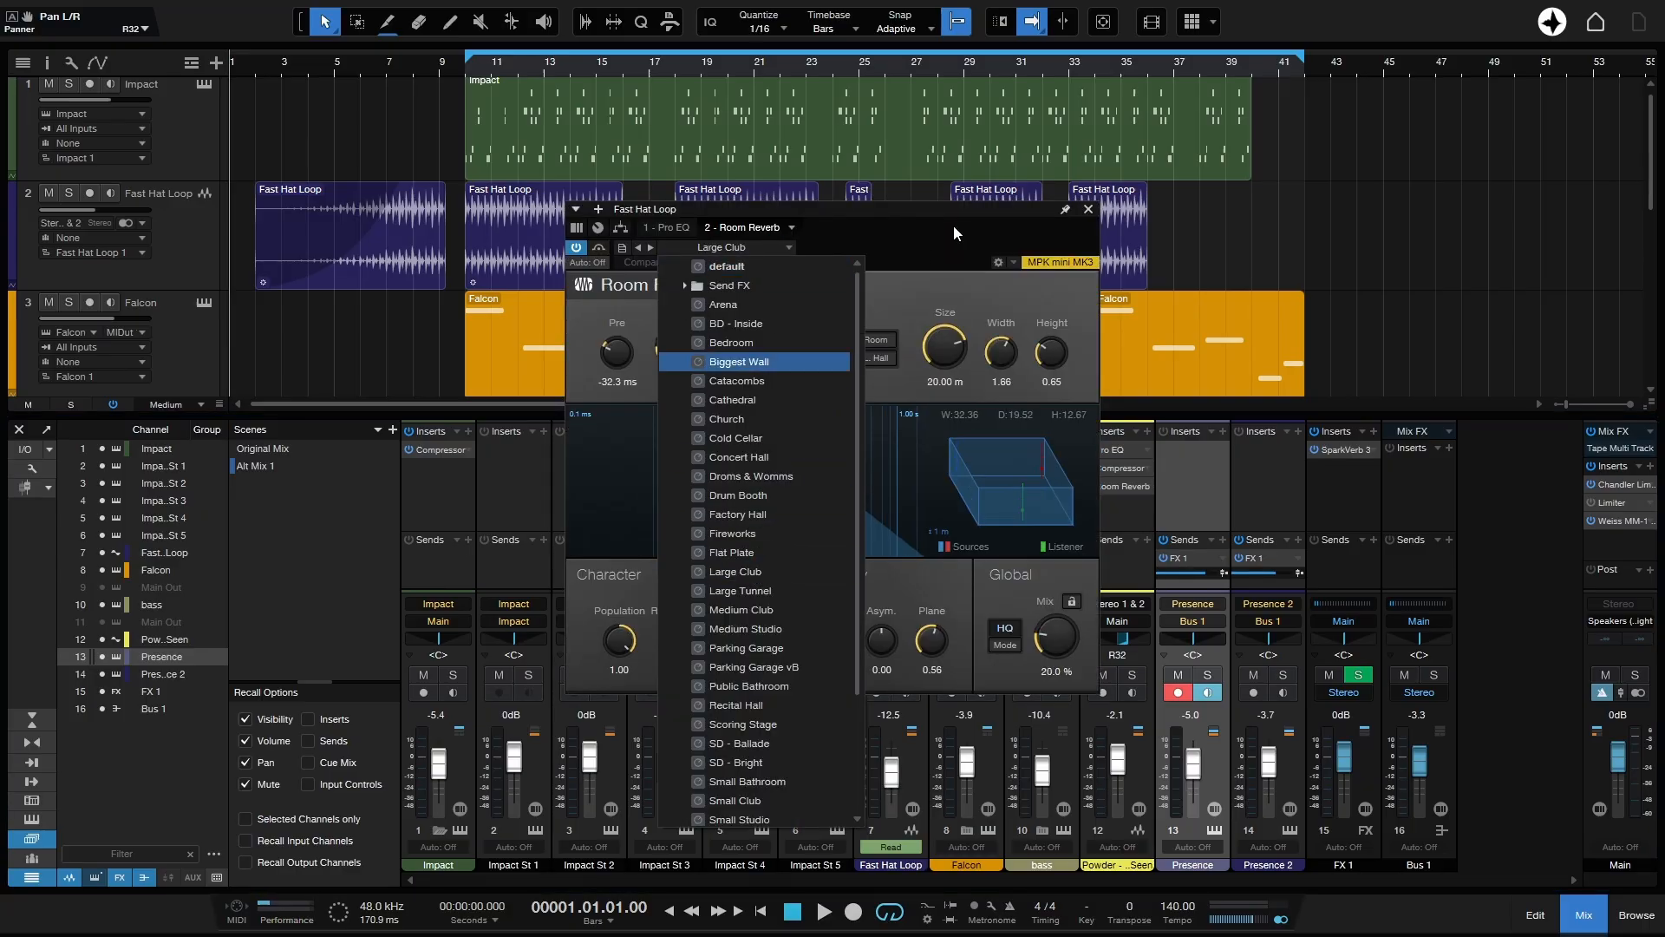
{"action": "left_click", "coordinate": [908, 251]}
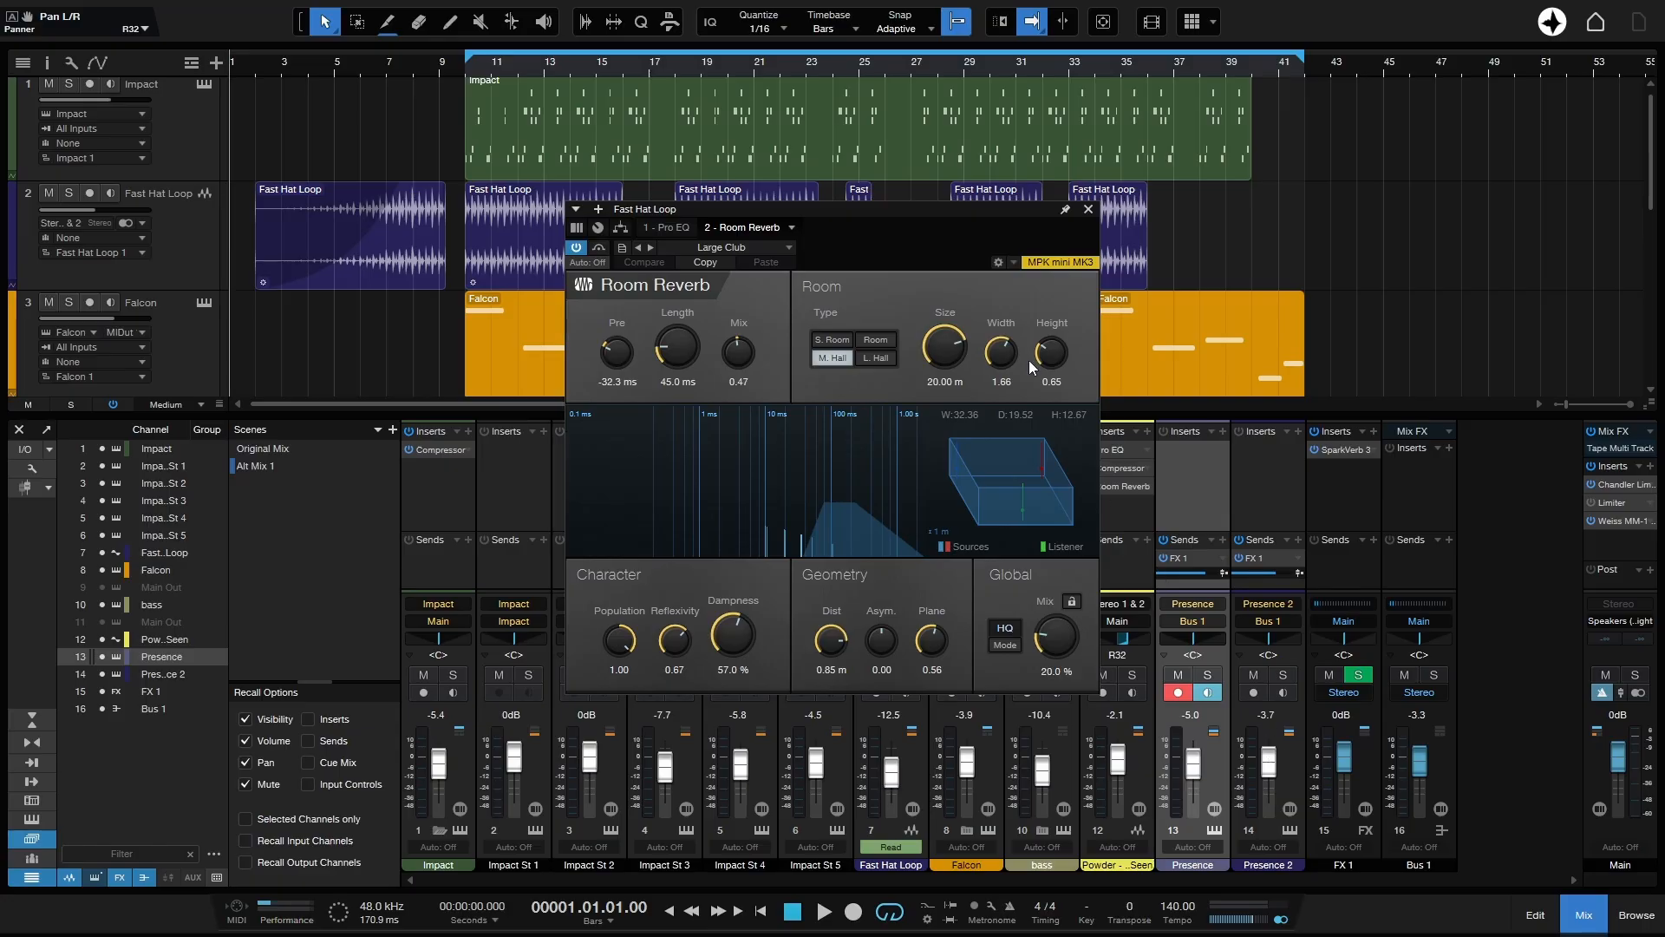
{"action": "left_click", "coordinate": [1089, 210]}
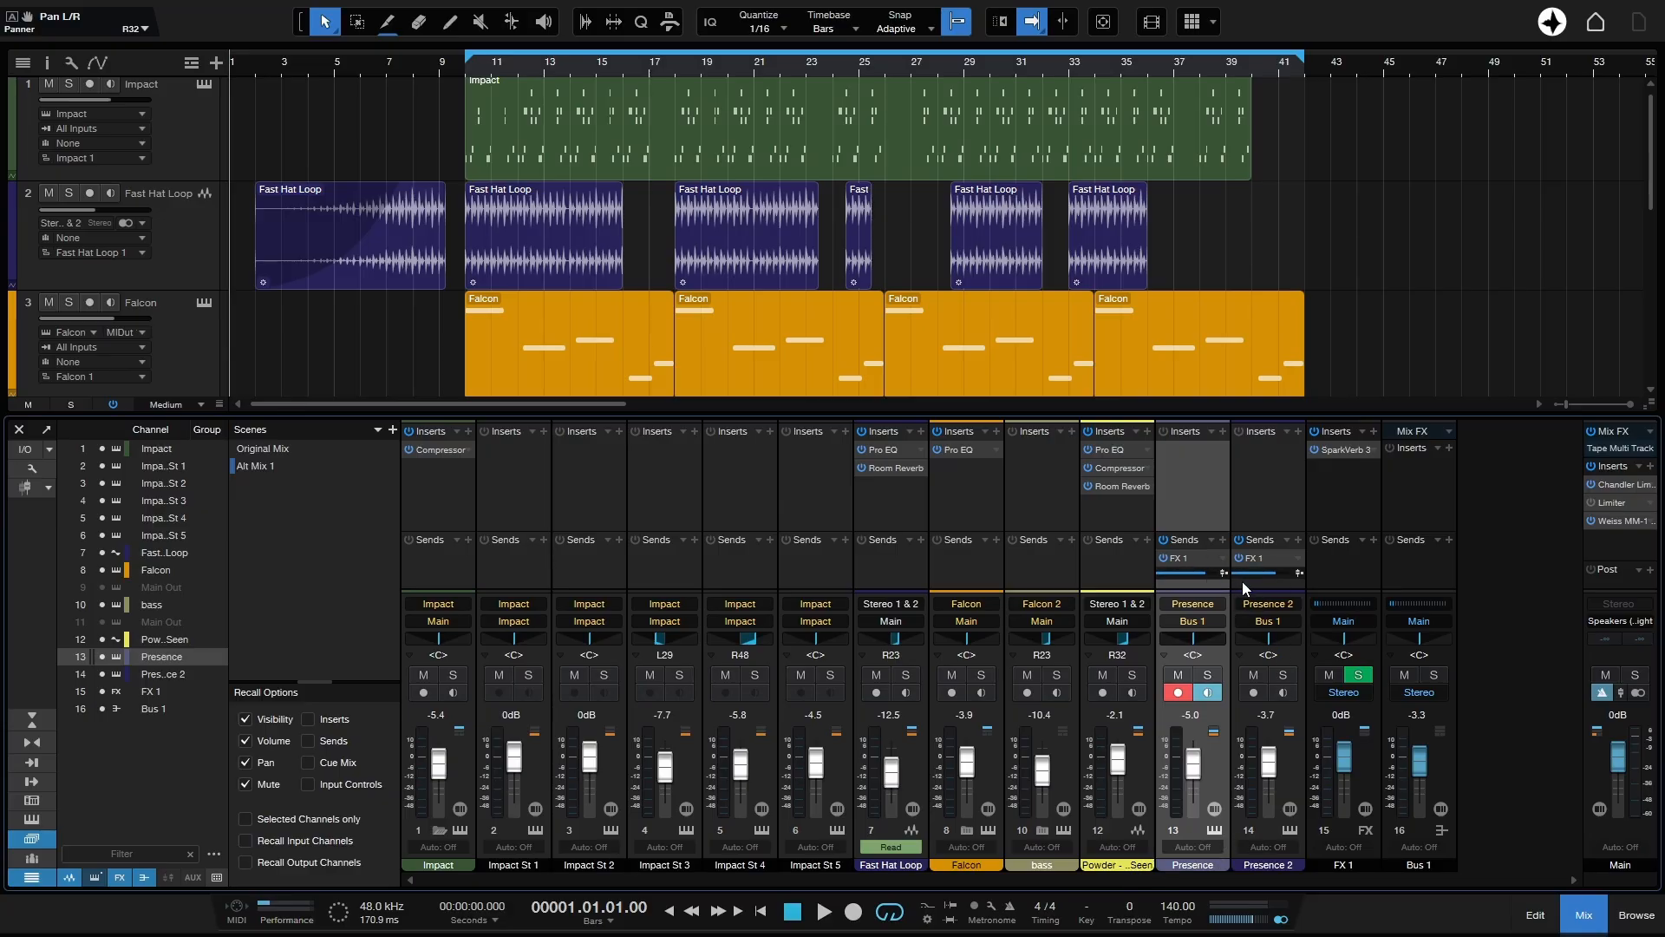
Remove SparkVerb 3 from the FX 1 channel and insert Open AIR with its default preset on the Presence 2 channel.
{"action": "right_click", "coordinate": [1374, 450]}
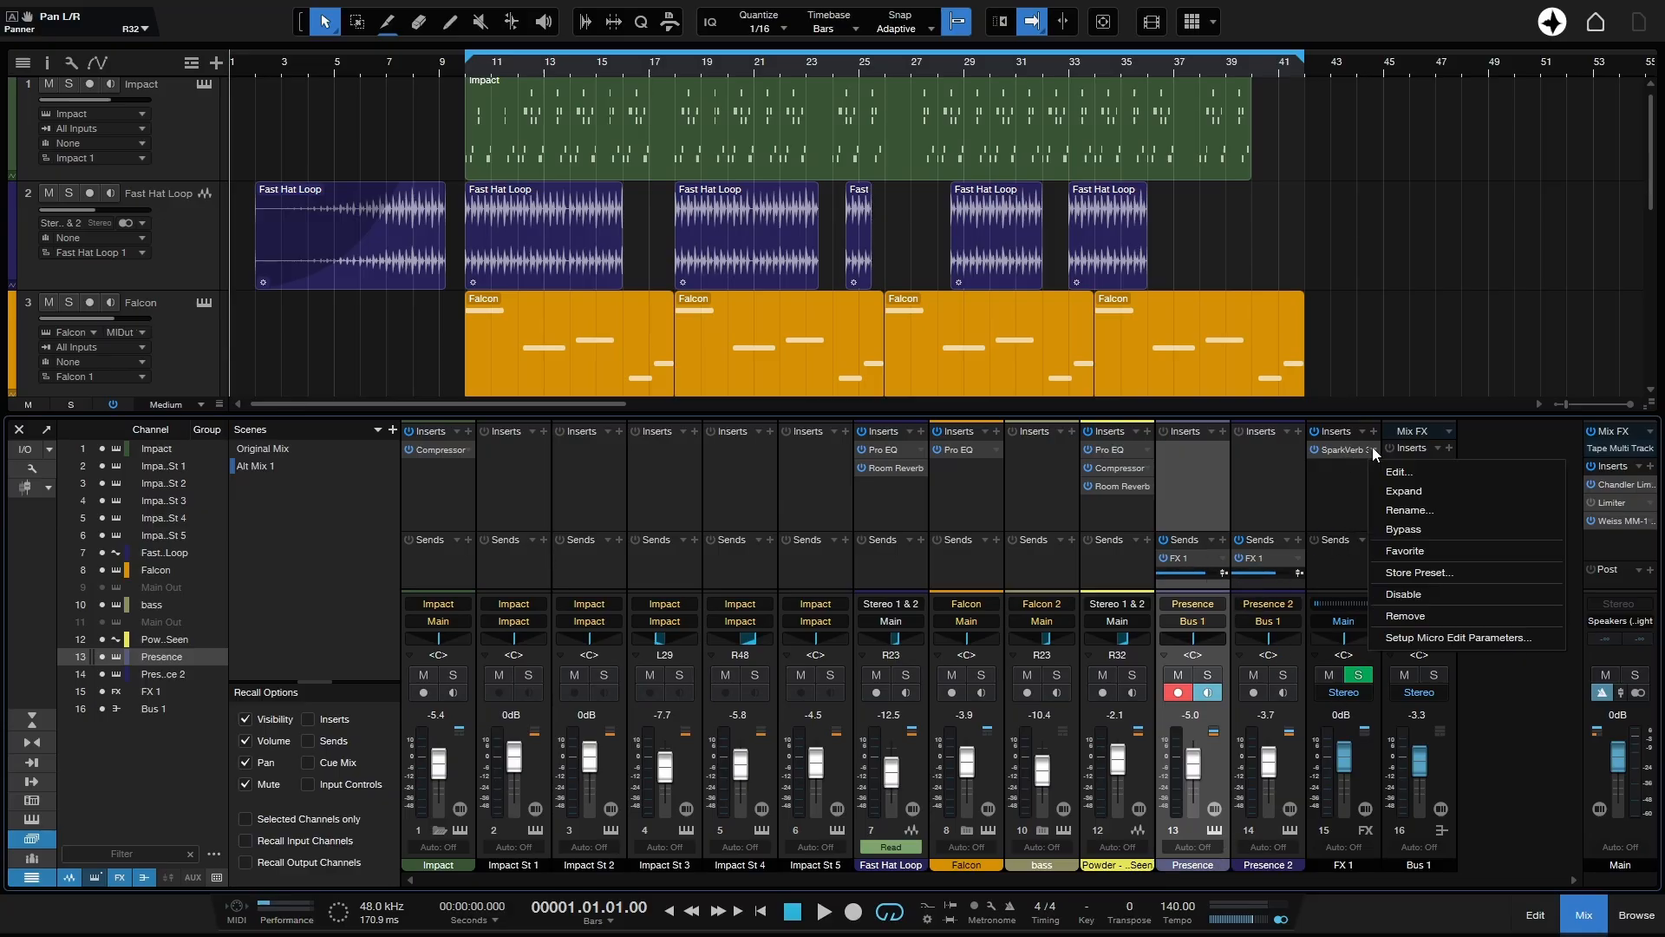
{"action": "left_click", "coordinate": [1424, 615]}
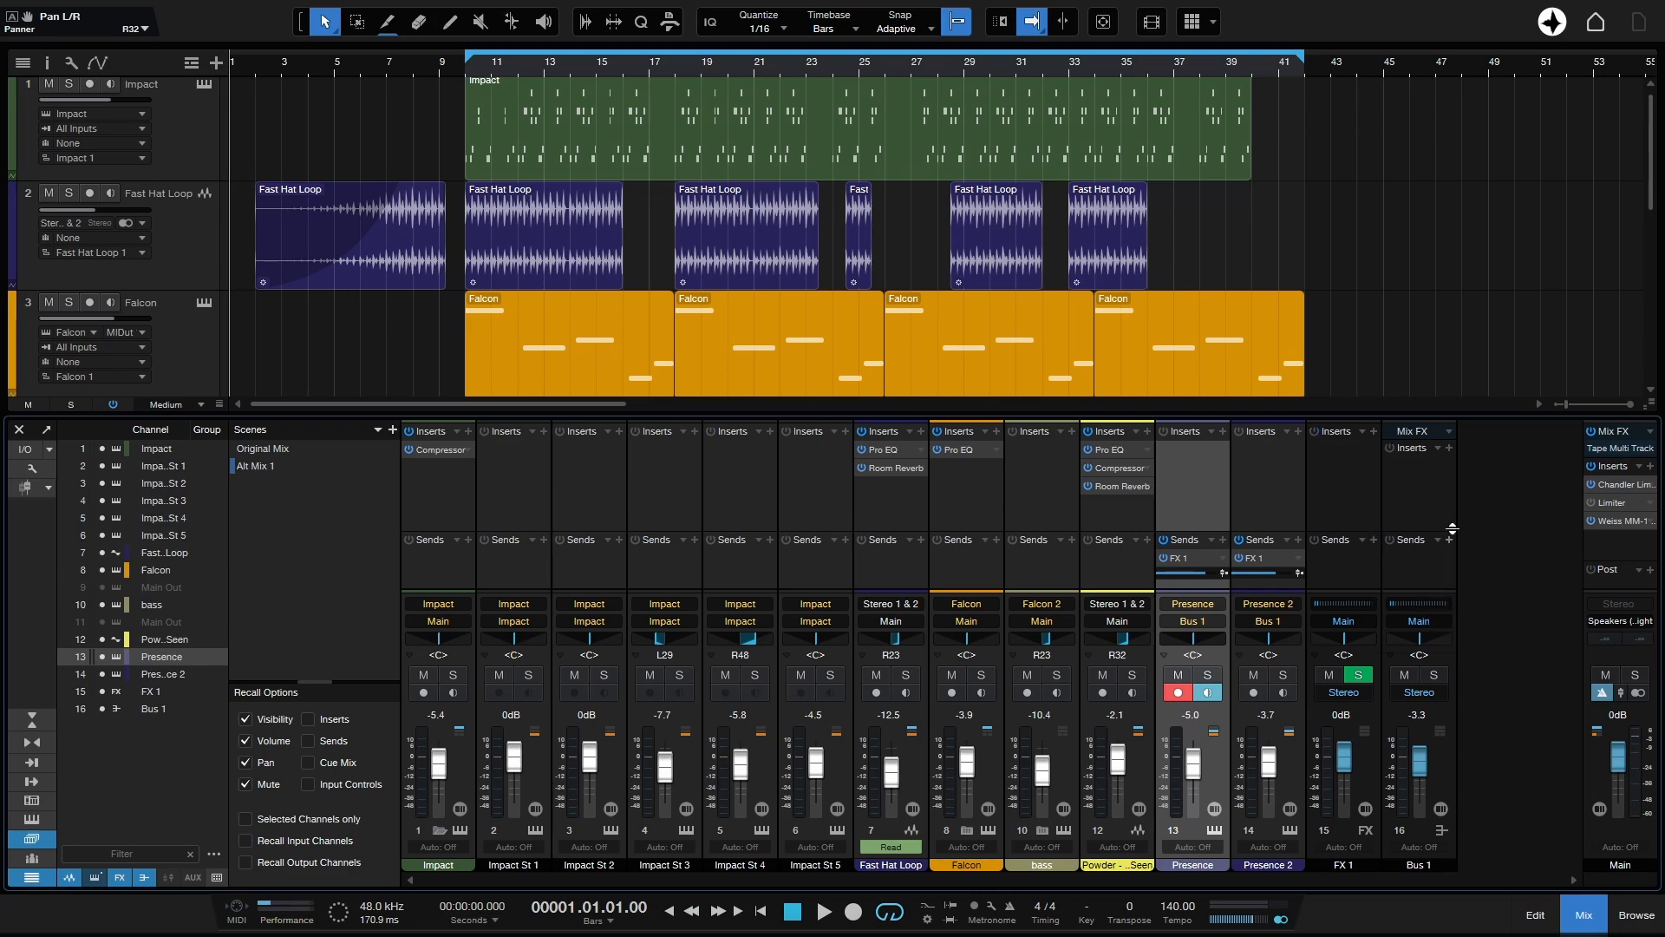
{"action": "left_click", "coordinate": [1299, 431]}
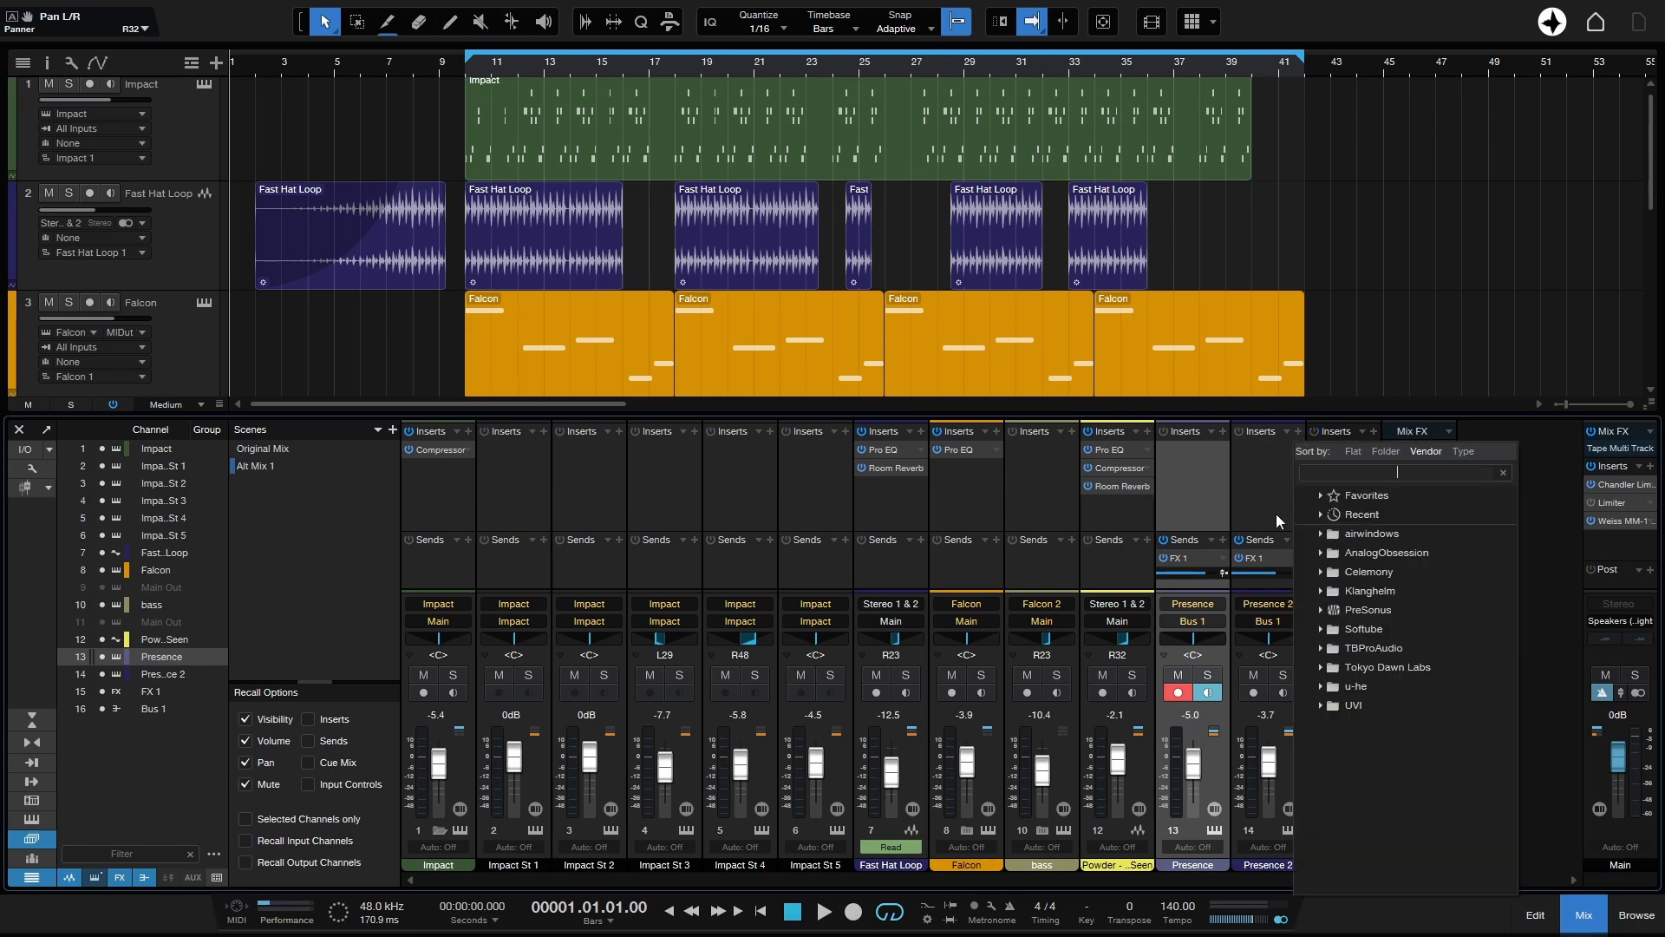
{"action": "type", "text": "open"}
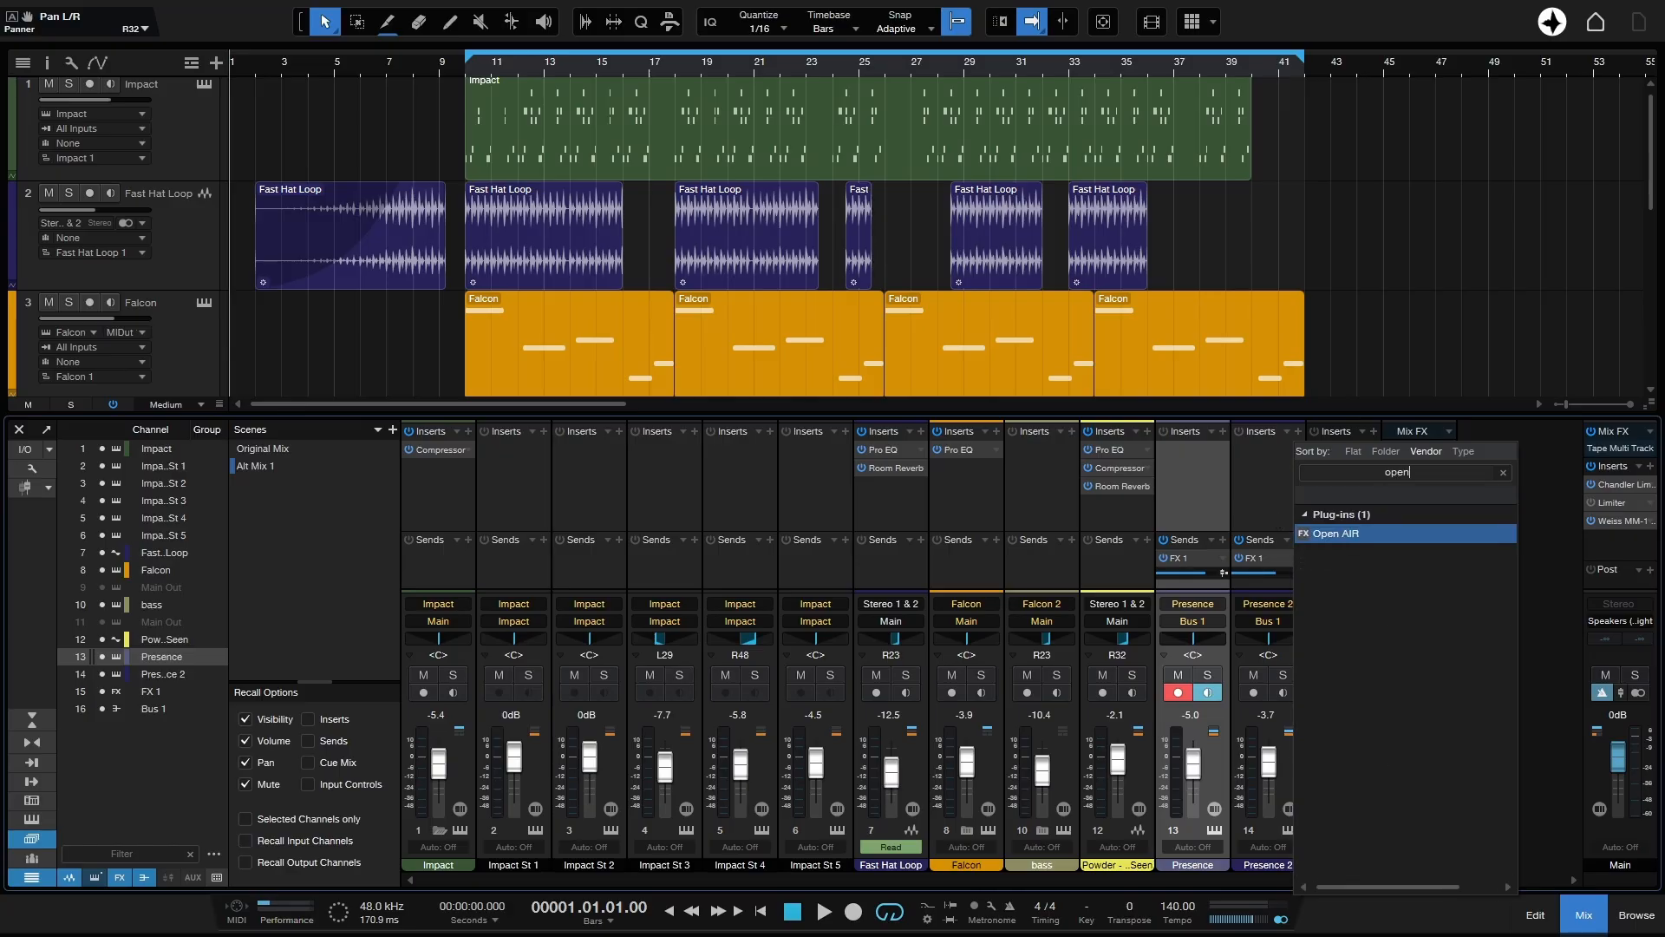
{"action": "key", "text": "Return"}
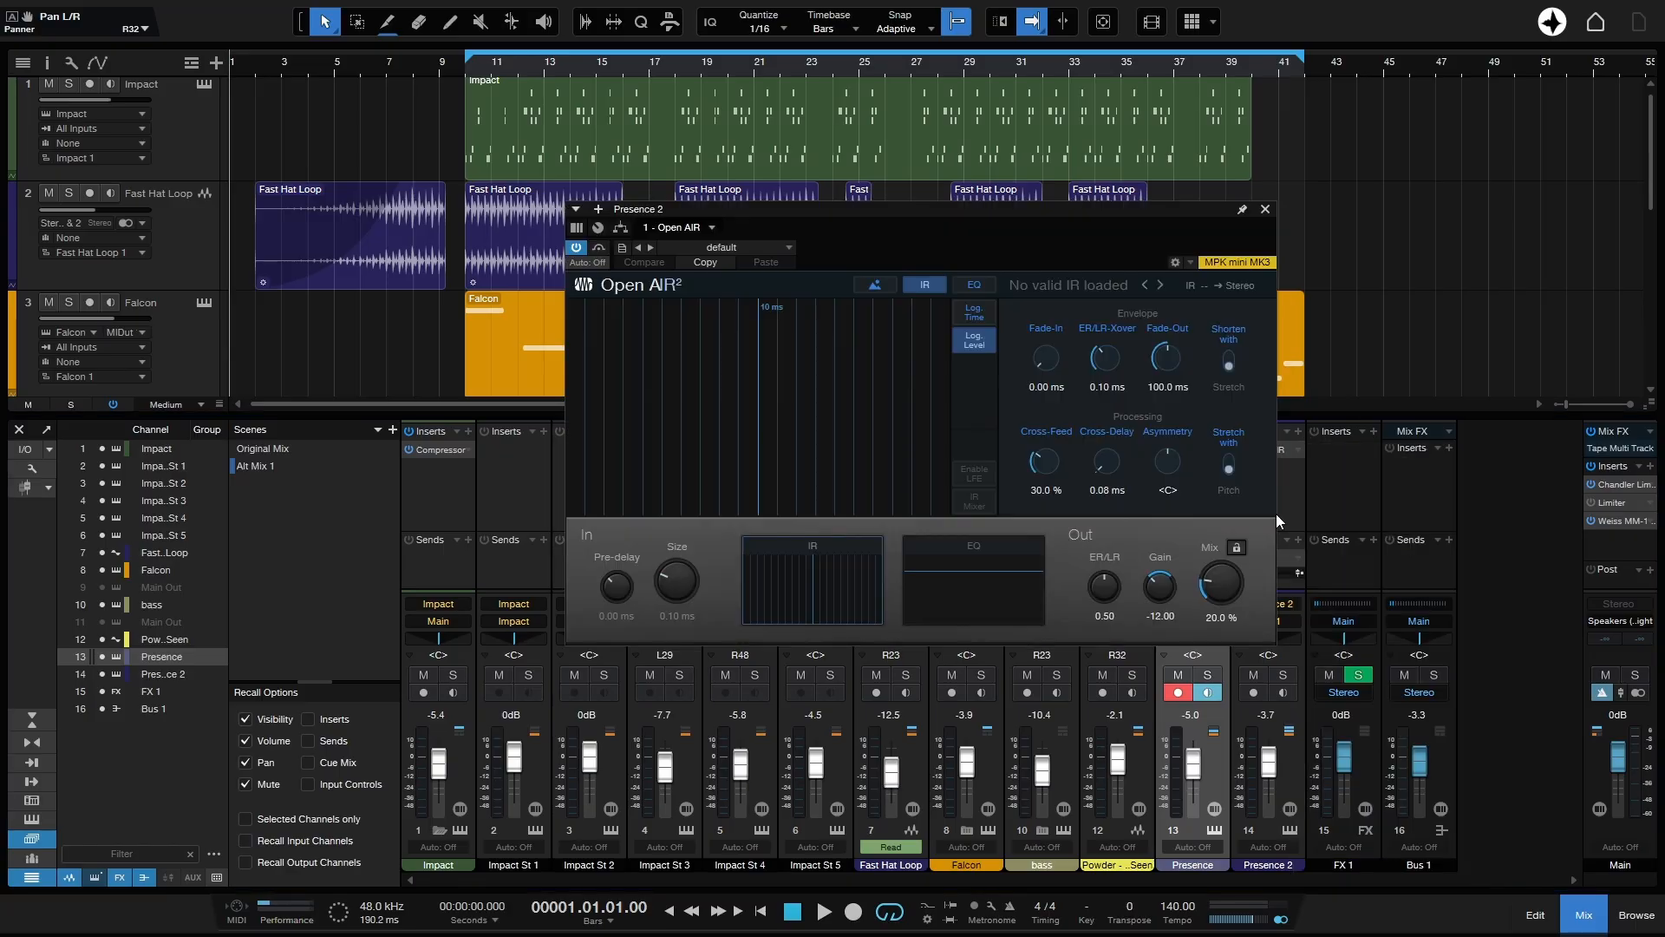
{"action": "left_click", "coordinate": [788, 247]}
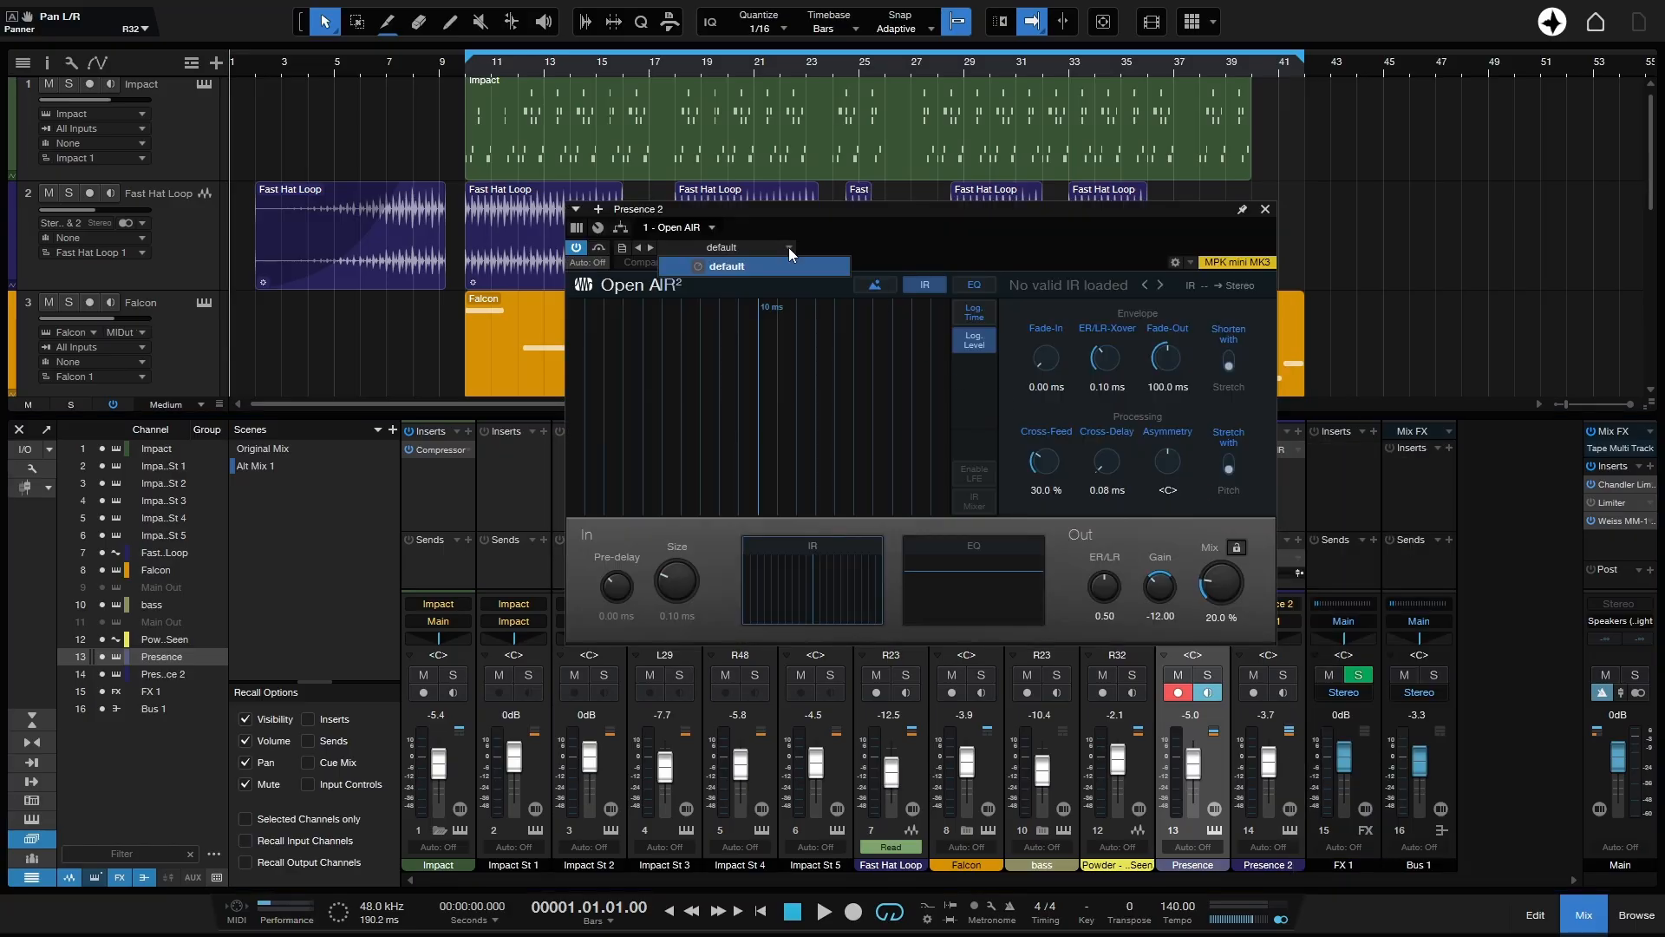
{"action": "left_click", "coordinate": [950, 250]}
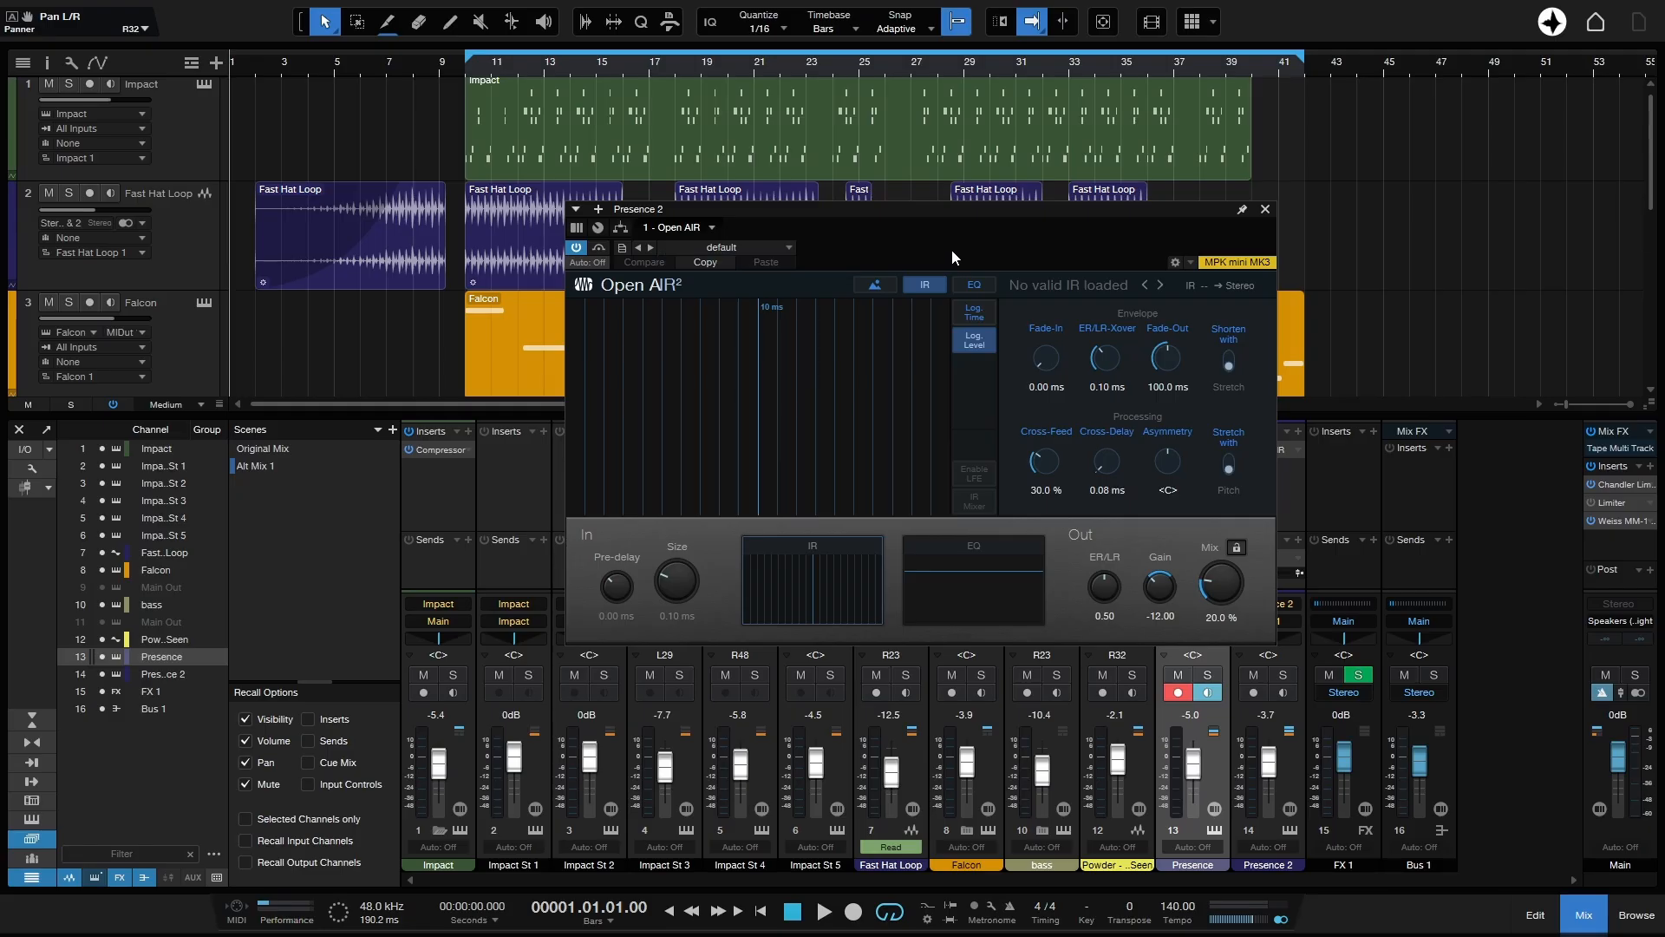
{"action": "left_click", "coordinate": [1265, 211]}
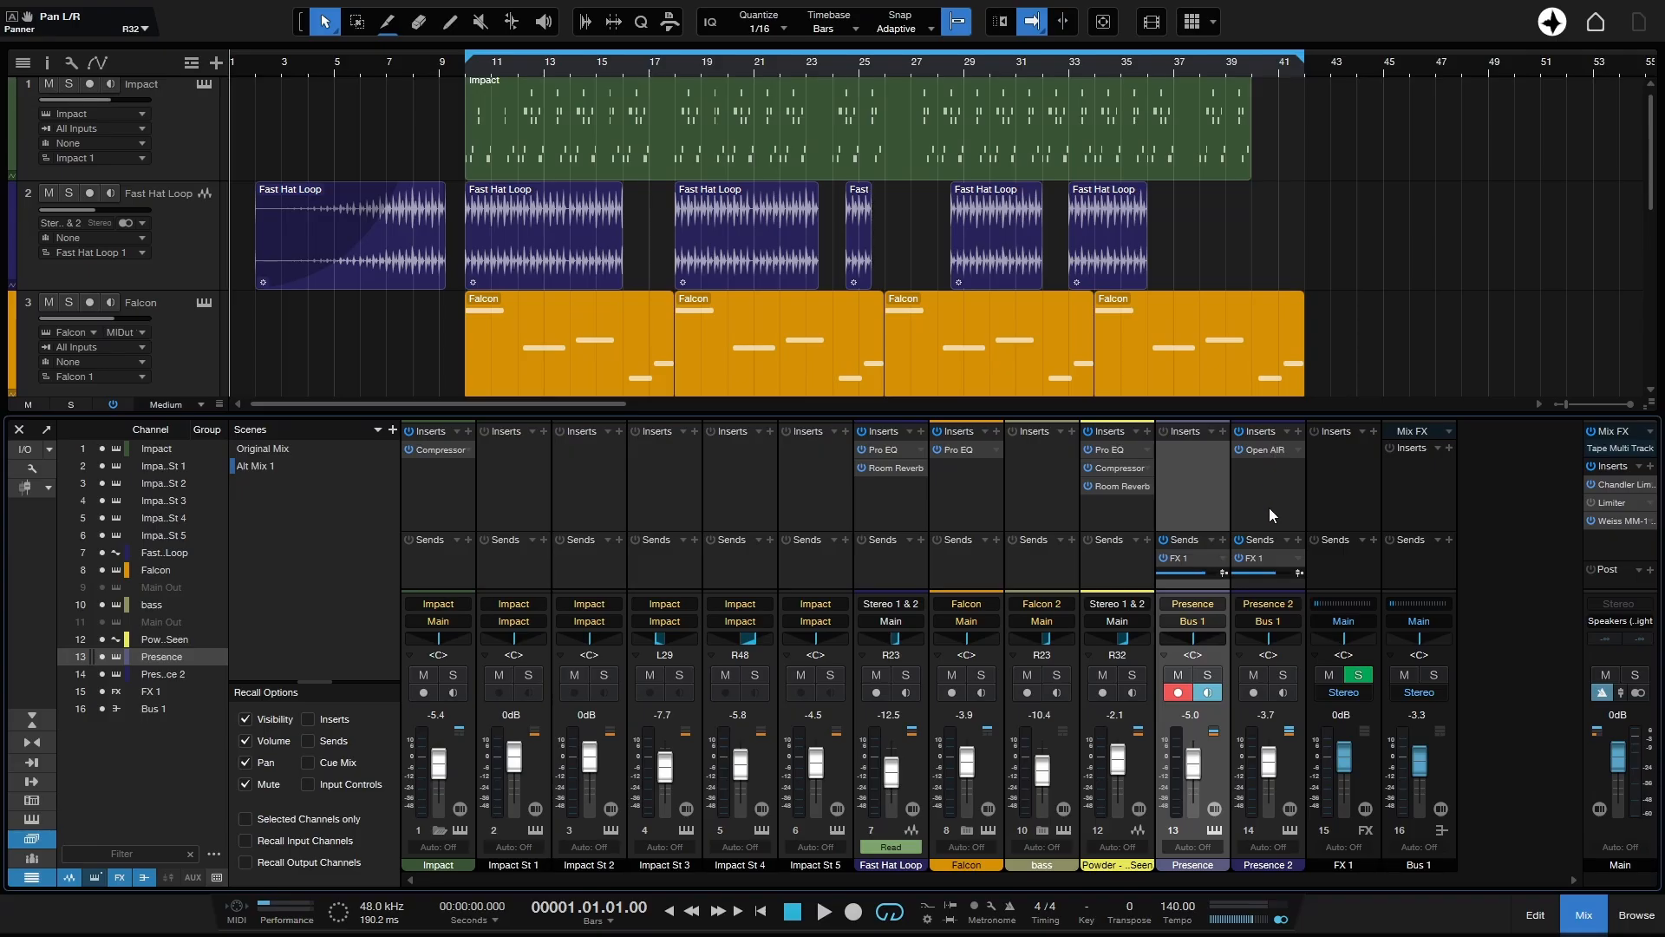
Replace the Compressor insert on the Impact channel with TDR Molotok from Tokyo Dawn Labs.
{"action": "left_click", "coordinate": [446, 447]}
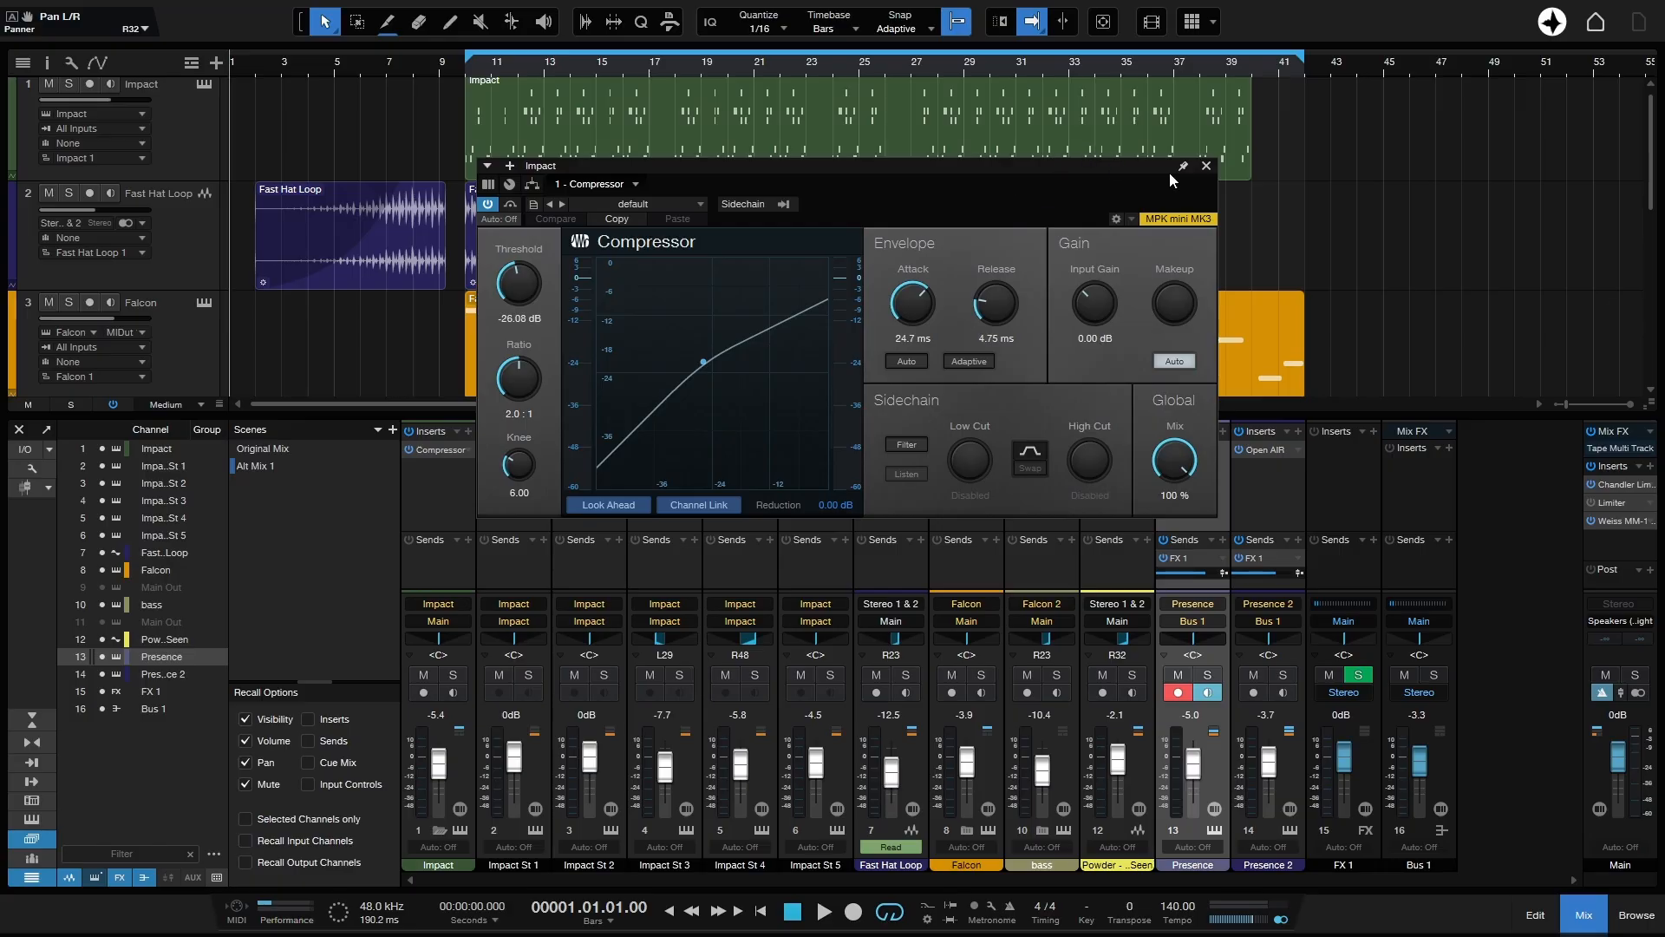
{"action": "left_click", "coordinate": [1206, 165]}
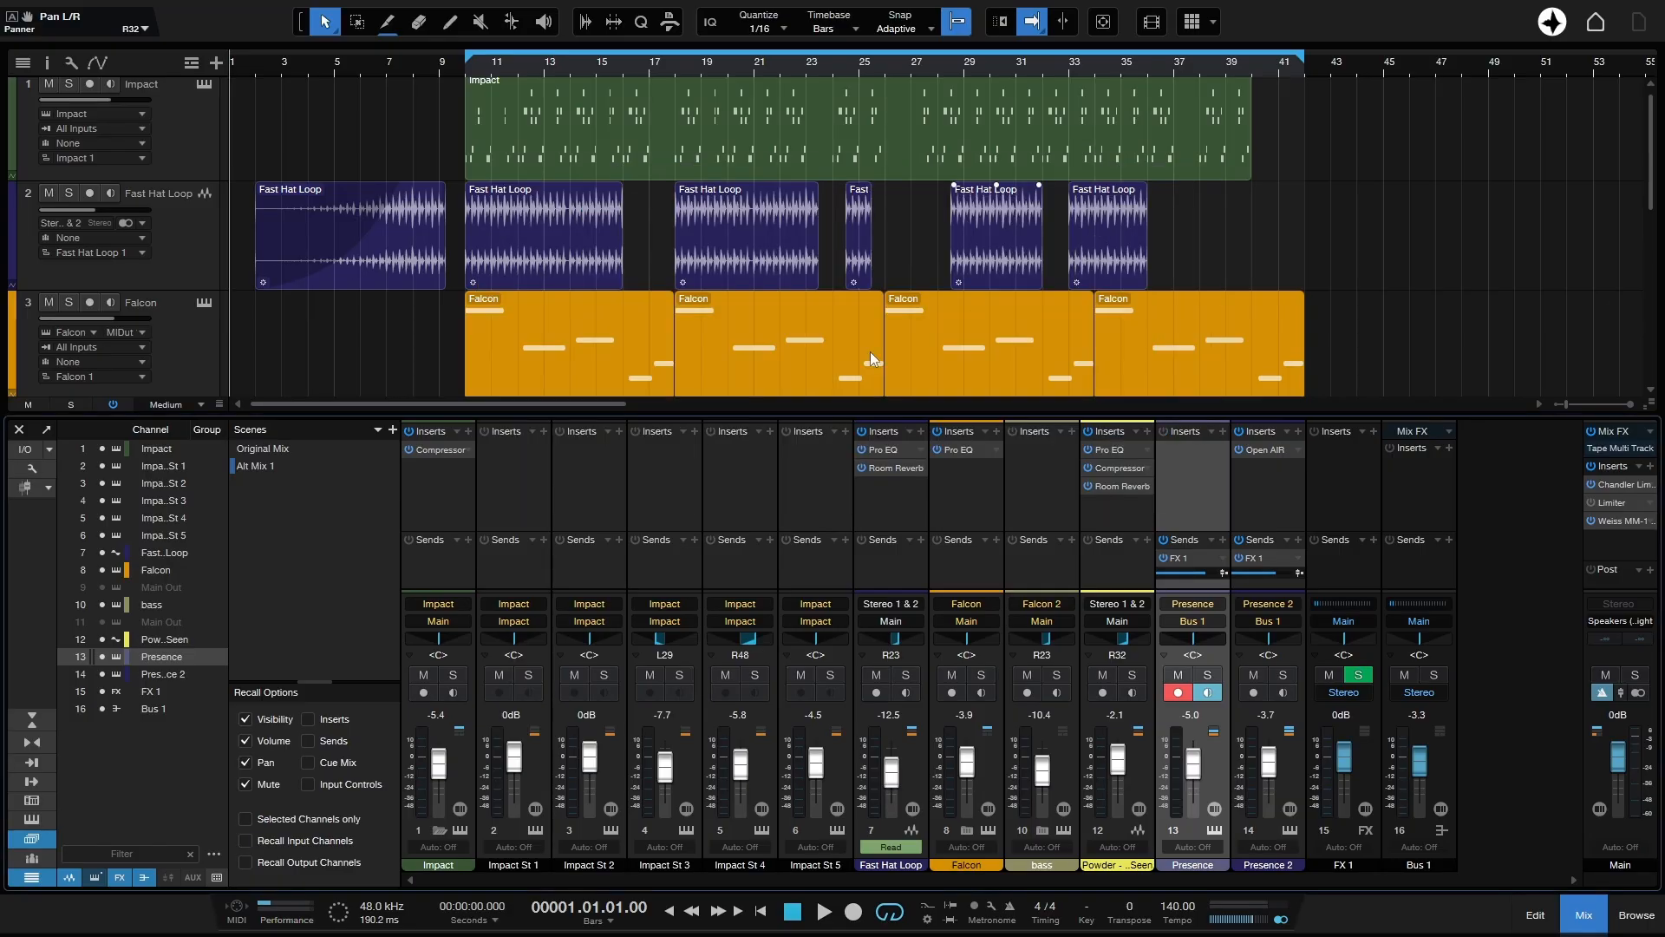
{"action": "right_click", "coordinate": [467, 449]}
{"action": "left_click", "coordinate": [501, 636]}
{"action": "left_click", "coordinate": [468, 431]}
{"action": "left_click", "coordinate": [574, 667]}
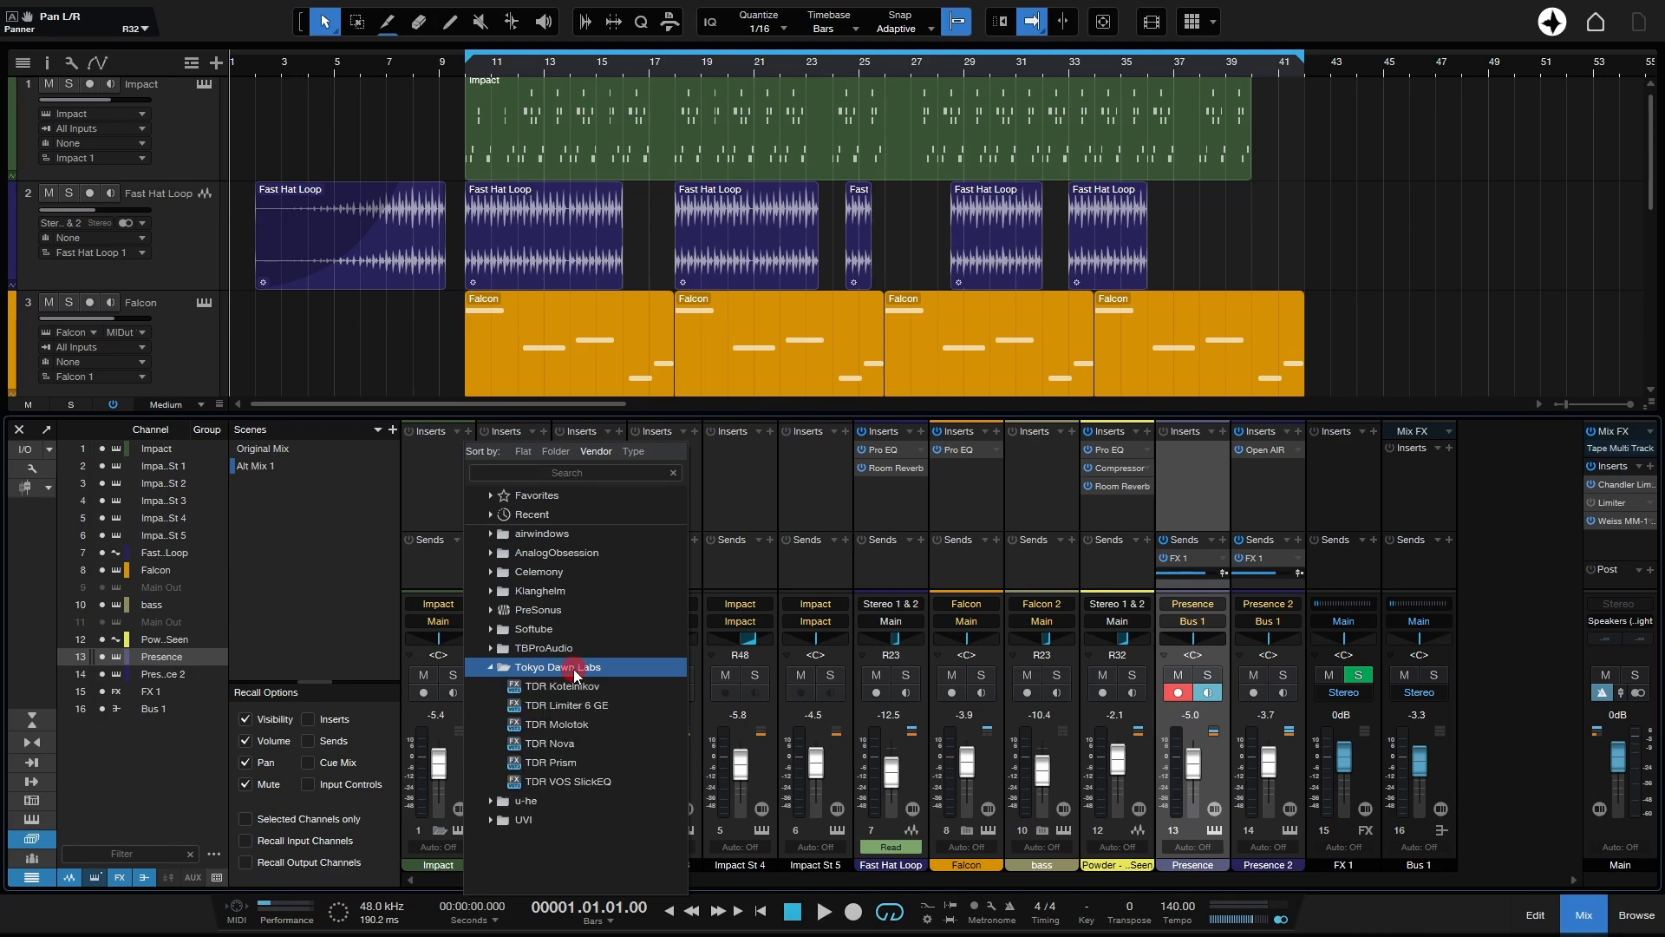
{"action": "left_click", "coordinate": [552, 744]}
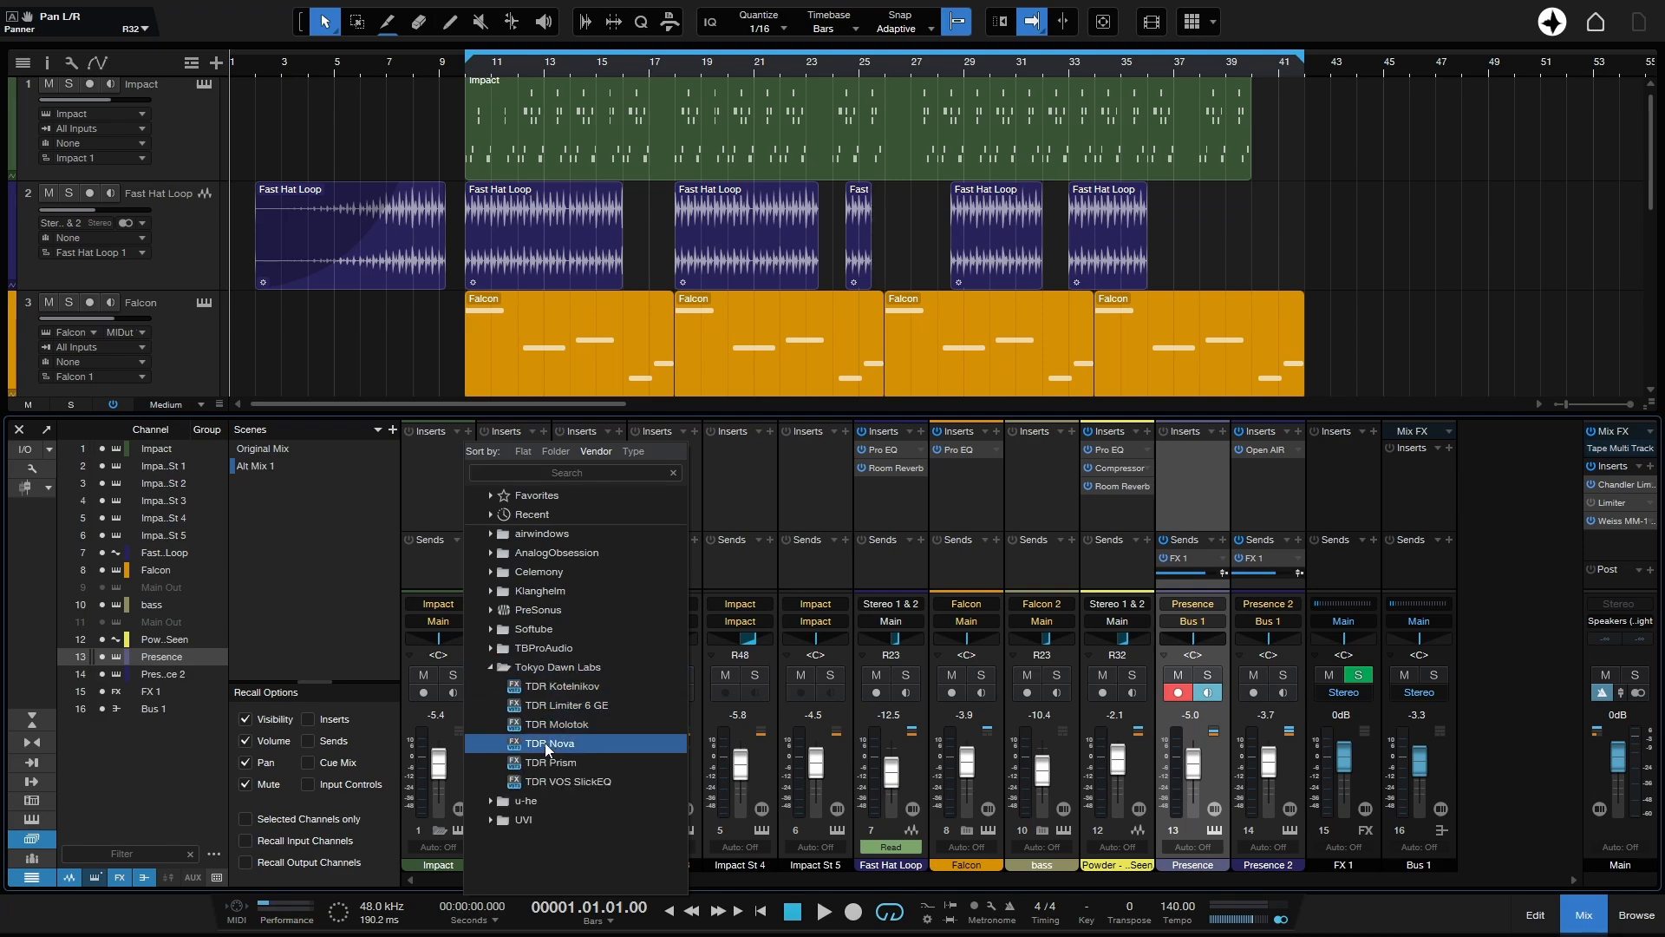
{"action": "left_click", "coordinate": [609, 725]}
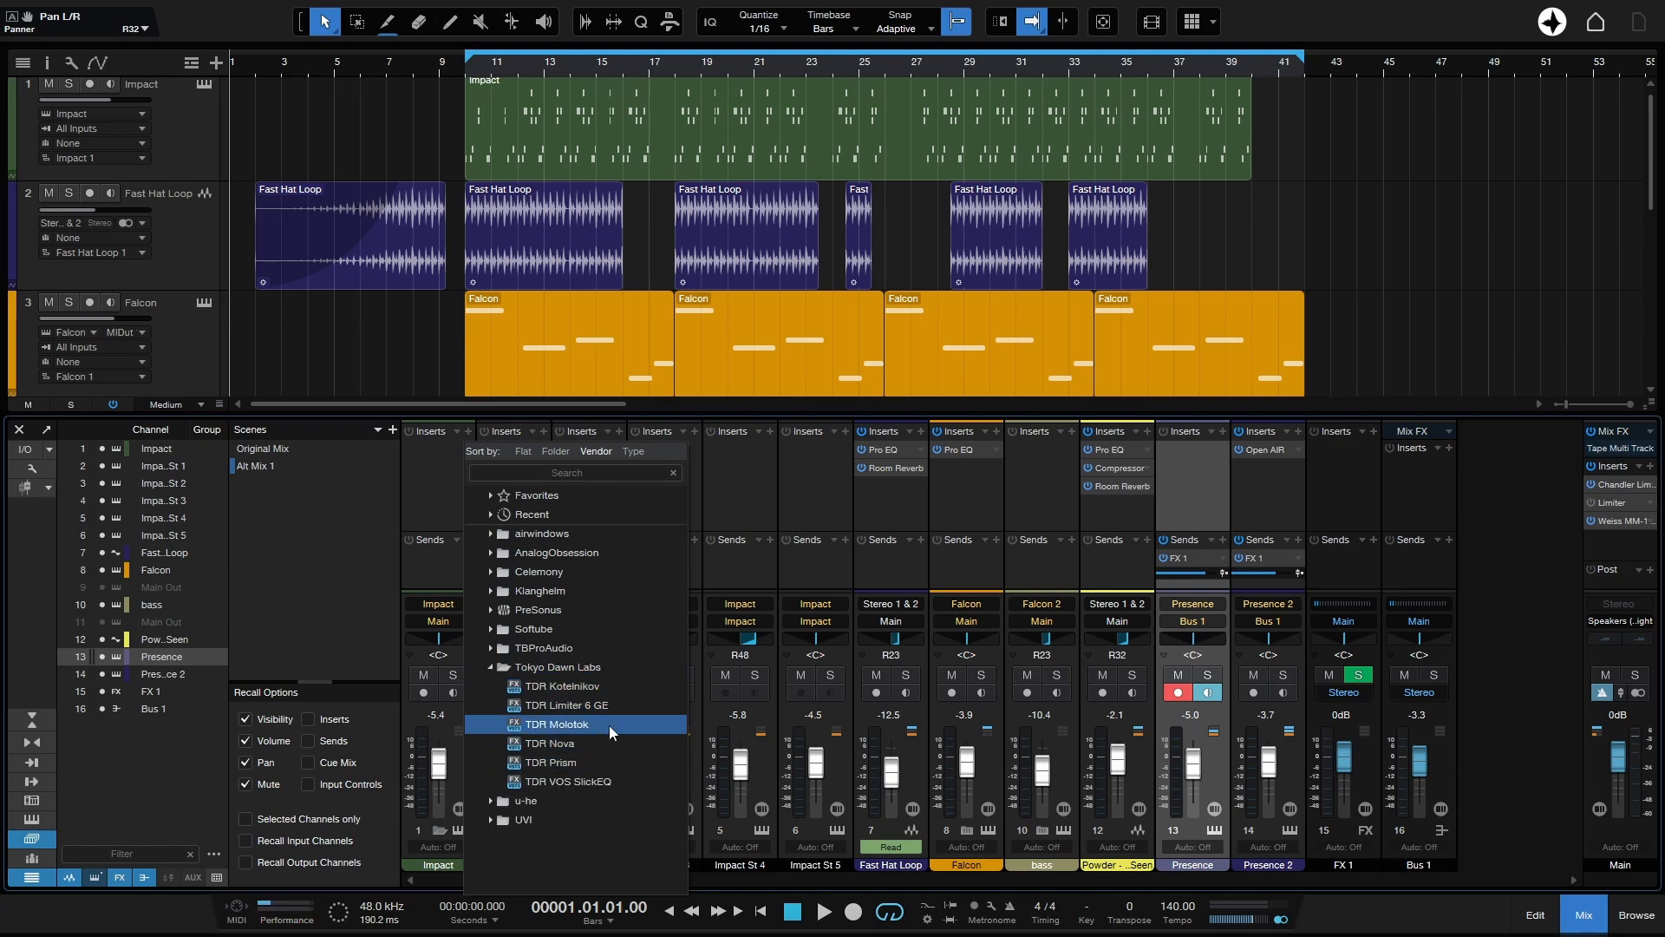
{"action": "double_click", "coordinate": [609, 725]}
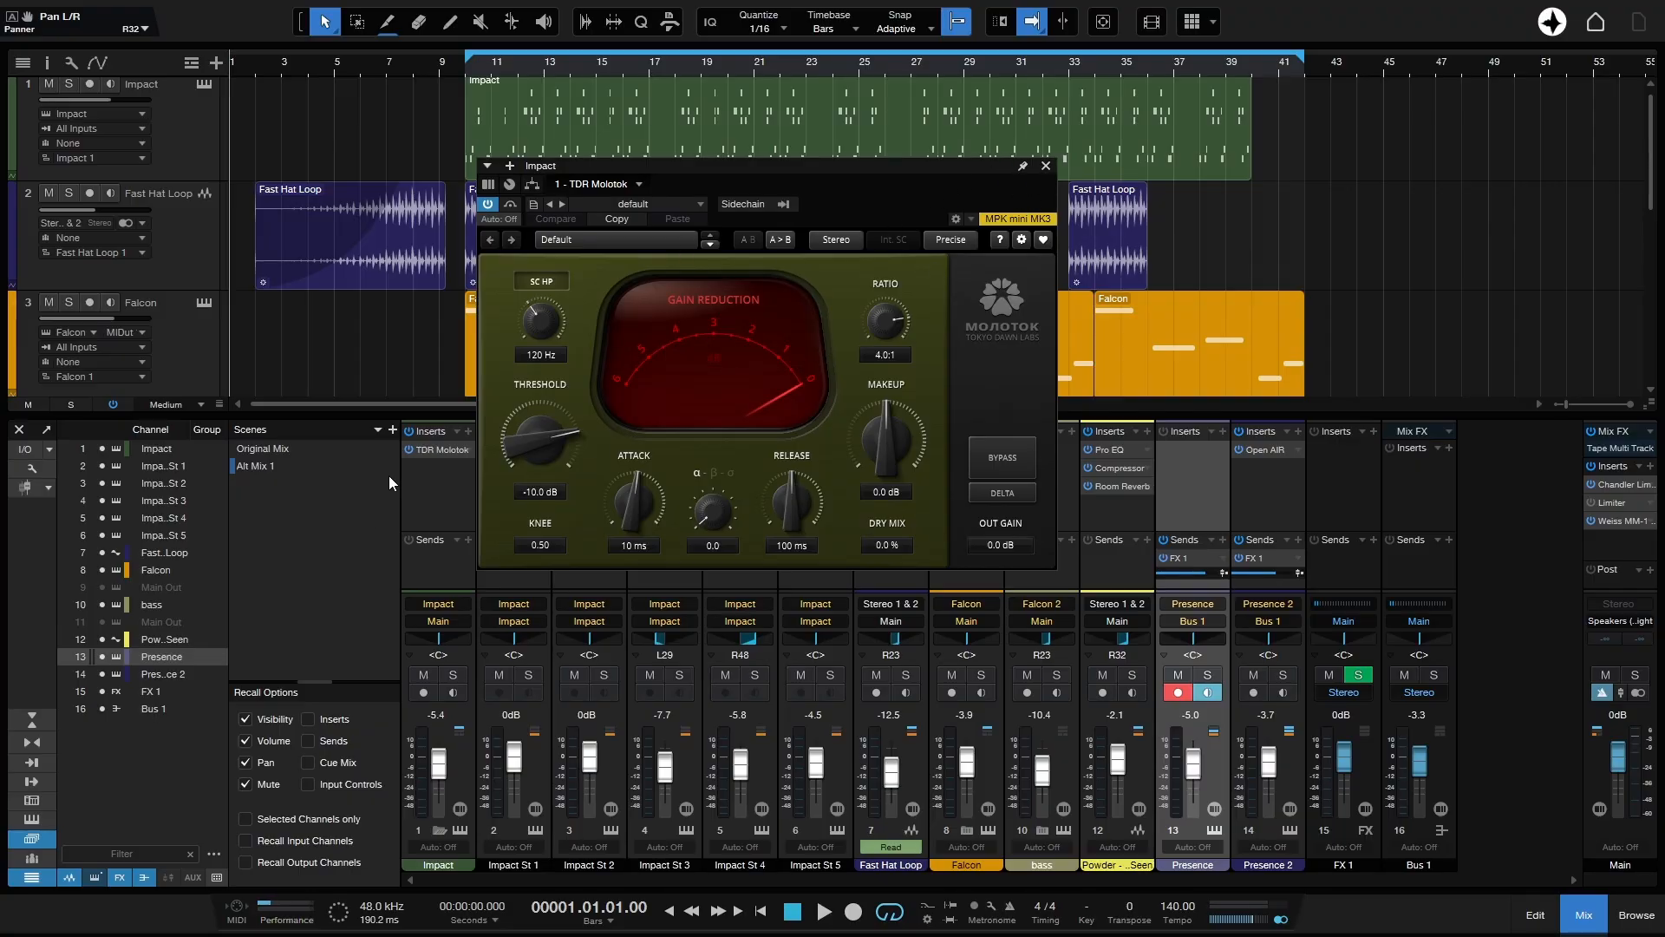
Set the Impact channel's TDR Molotok threshold to -17 dB and release to 156 ms, adjust its attack, and close the plug-in window.
{"action": "left_click_drag", "start_coordinate": [516, 435], "coordinate": [517, 456]}
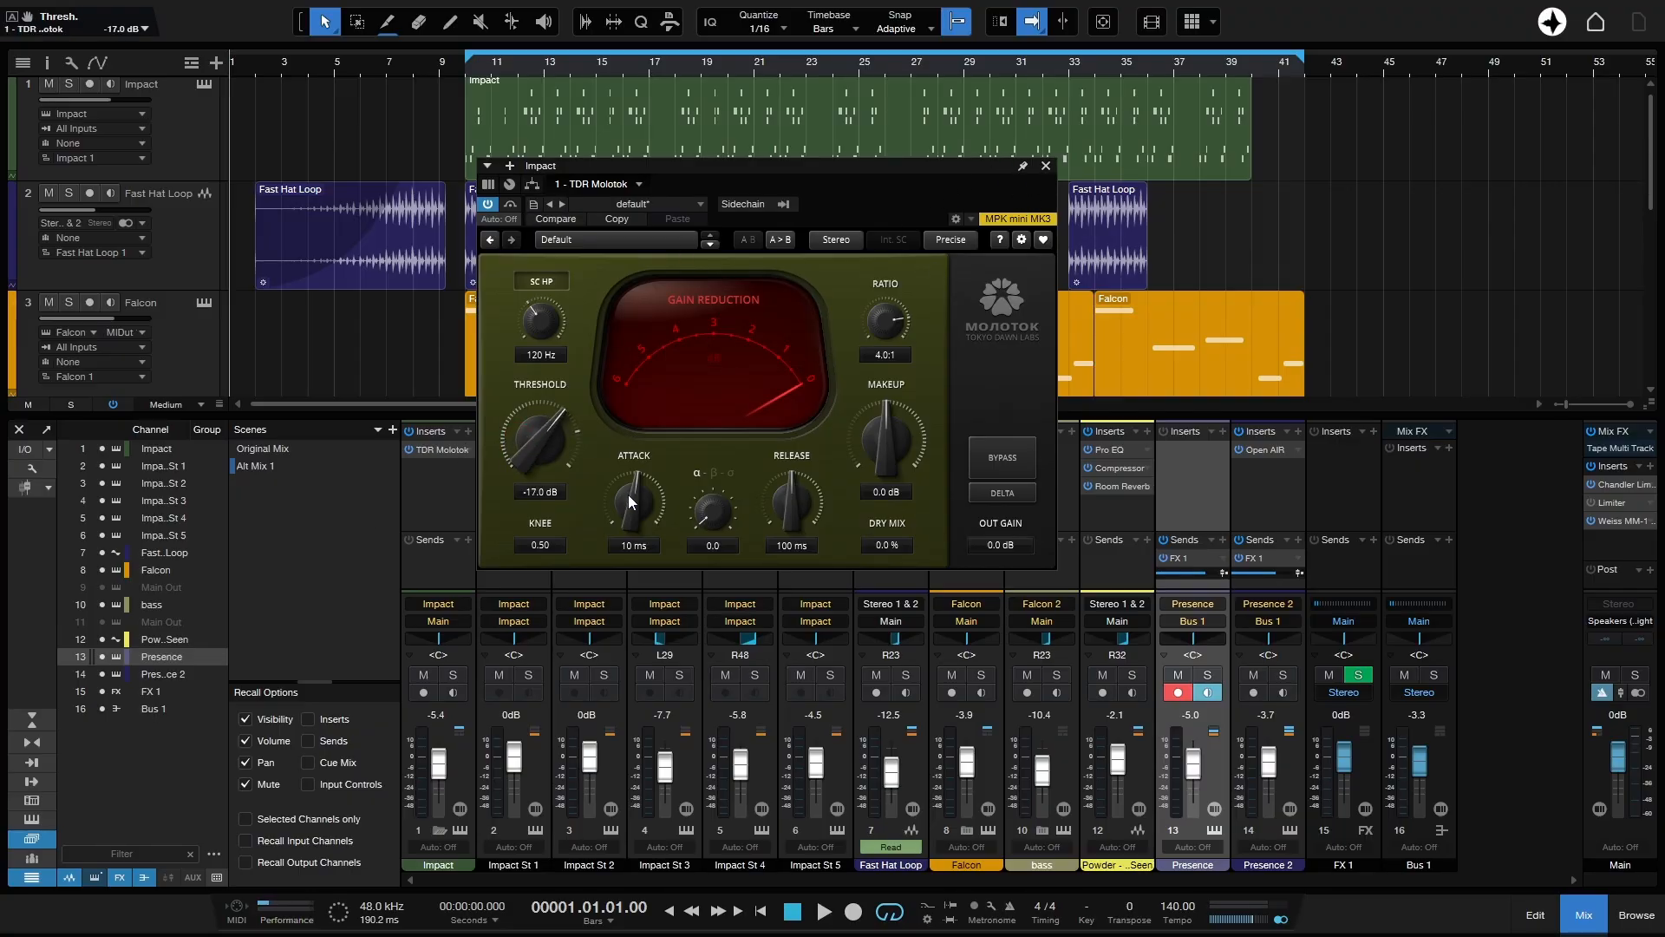
{"action": "left_click_drag", "start_coordinate": [628, 495], "coordinate": [630, 481]}
{"action": "left_click_drag", "start_coordinate": [803, 522], "coordinate": [784, 515]}
{"action": "left_click", "coordinate": [1045, 165]}
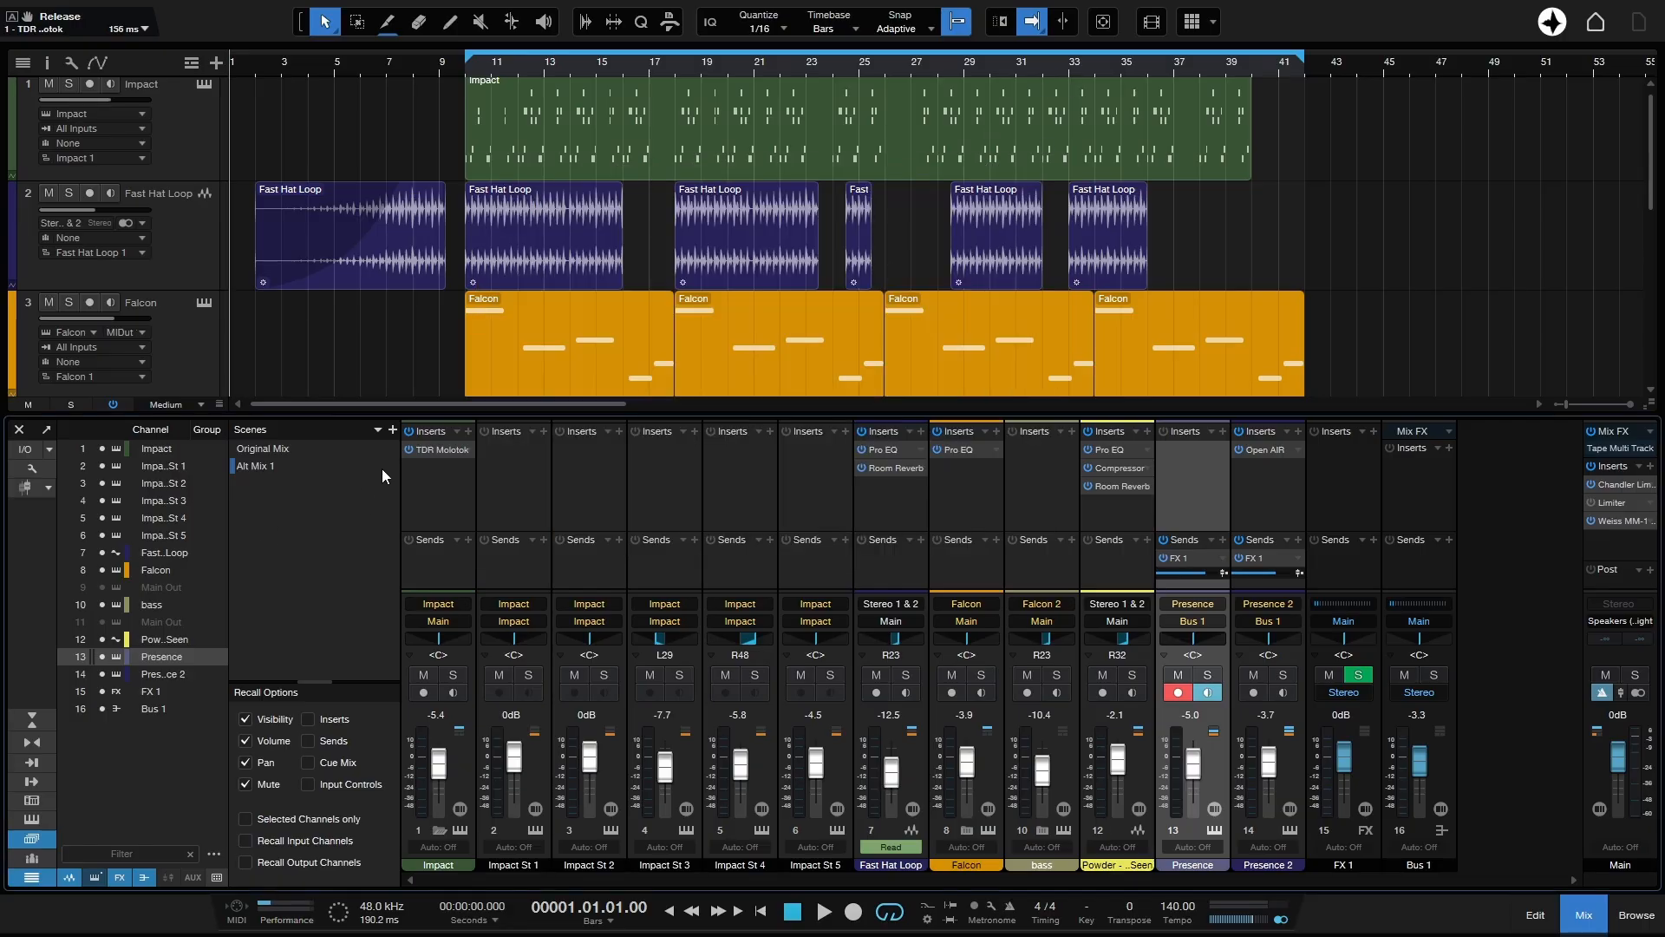
Save the current mixer state as a new scene named Alt Mix 2 (new inserts).
{"action": "left_click", "coordinate": [393, 430]}
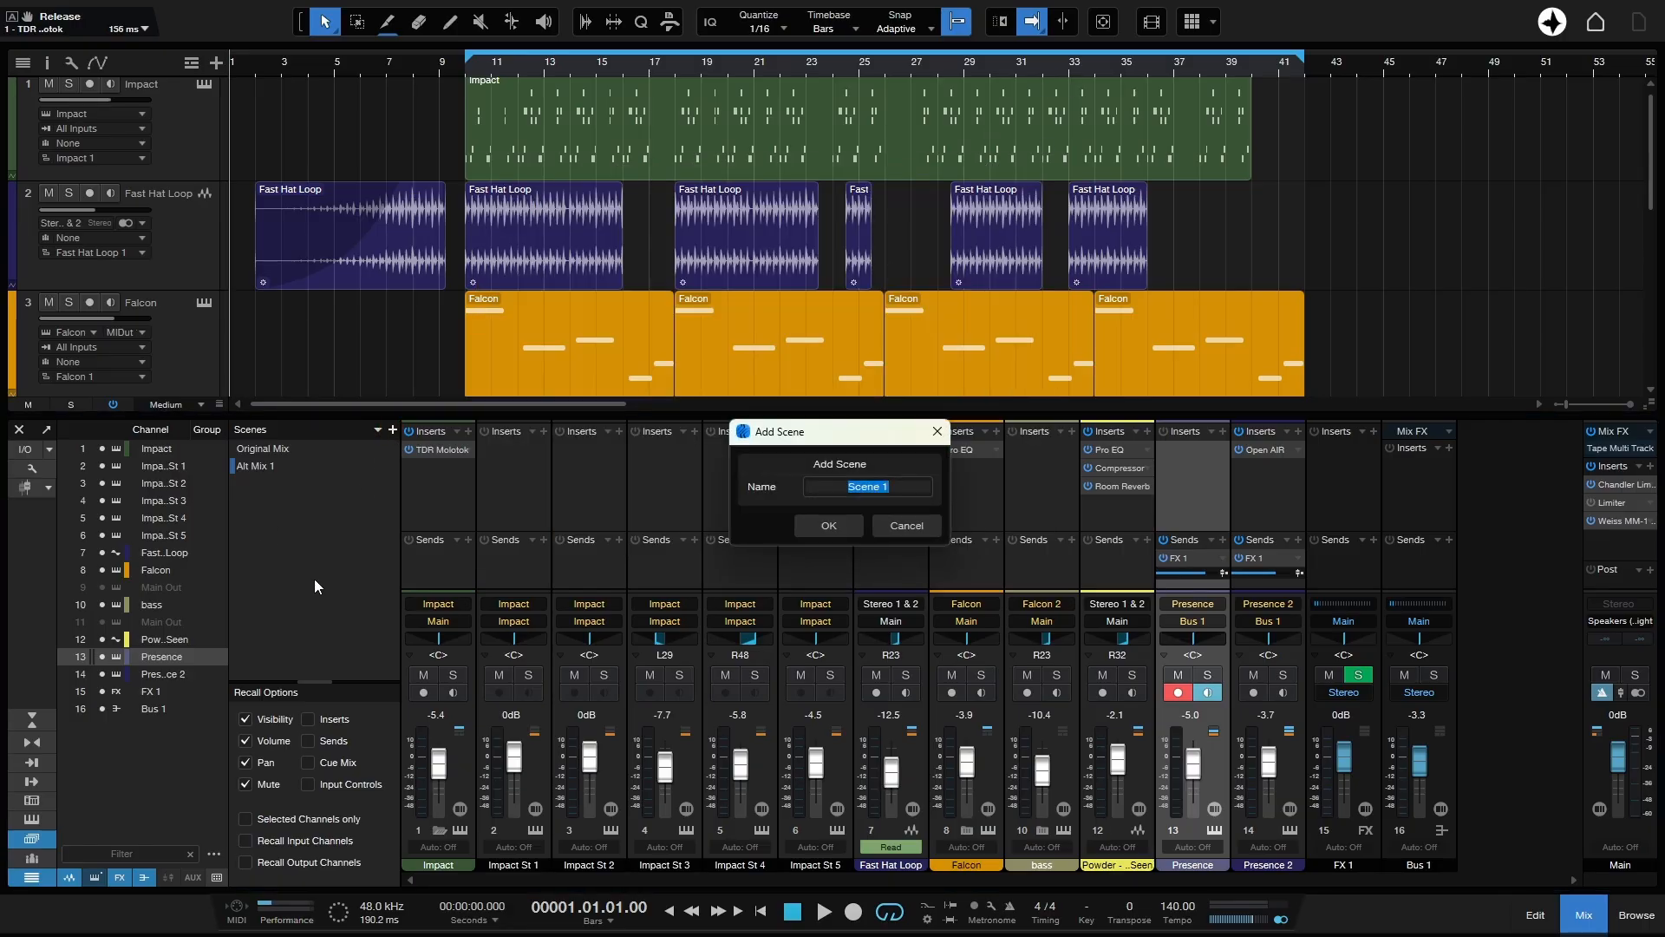
{"action": "type", "text": "Alt Mix 2 (new insterts)"}
{"action": "key", "text": "Return"}
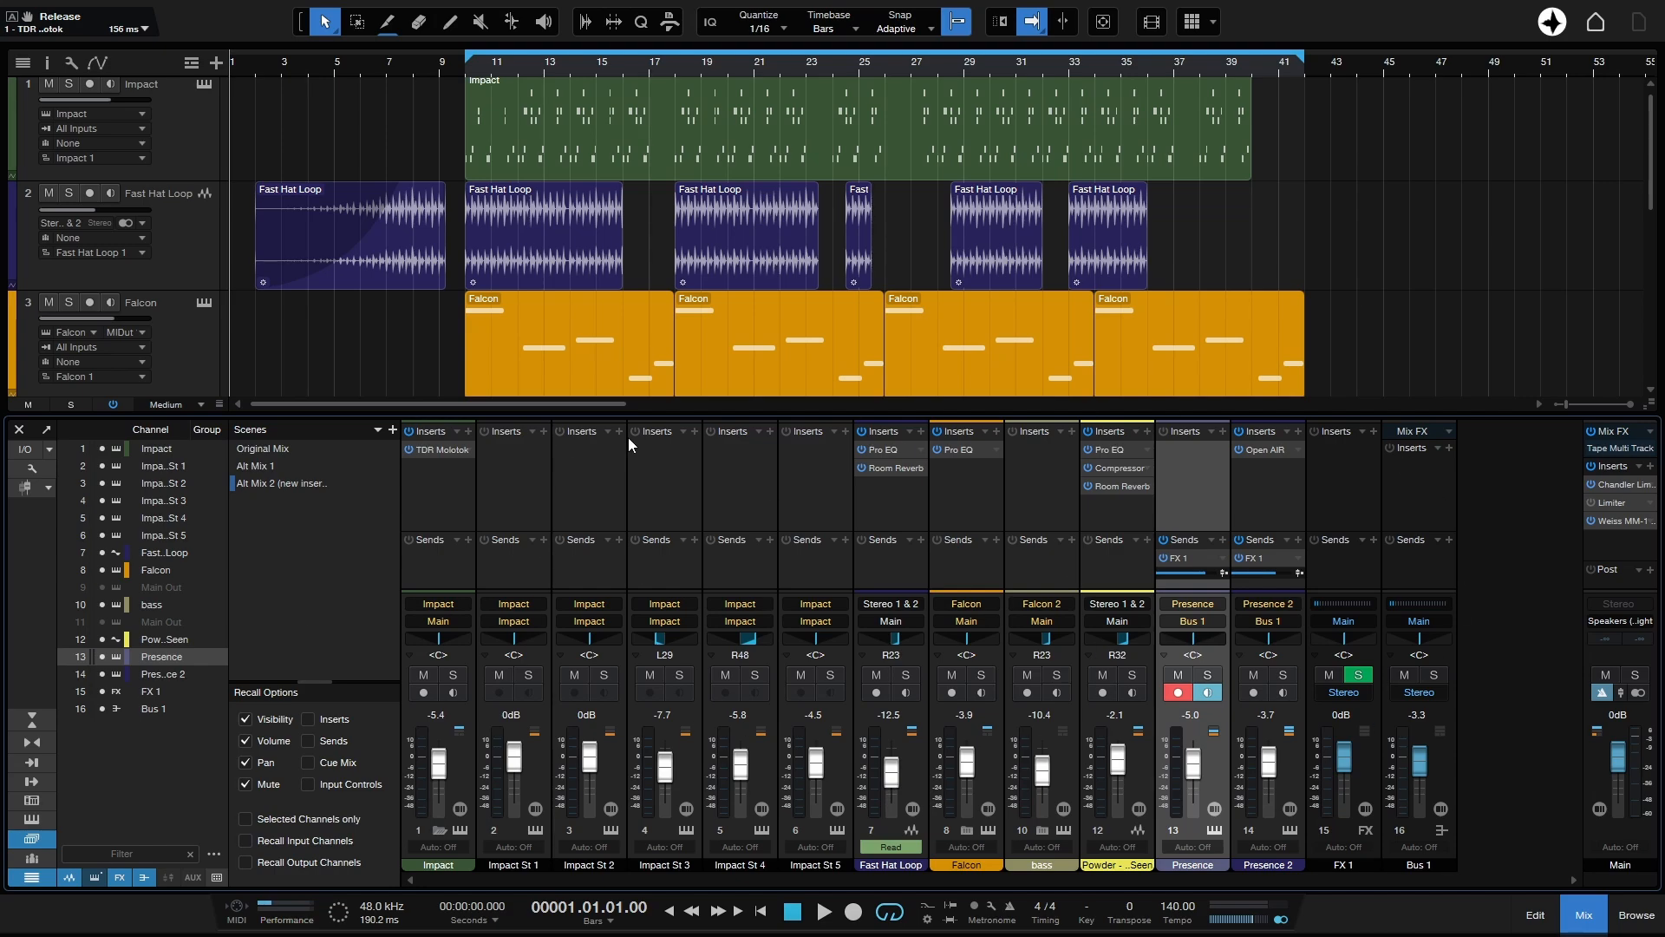
Recall the Original Mix scene and Alt Mix 1, and enable Inserts and Sends in the recall options.
{"action": "left_click", "coordinate": [263, 449]}
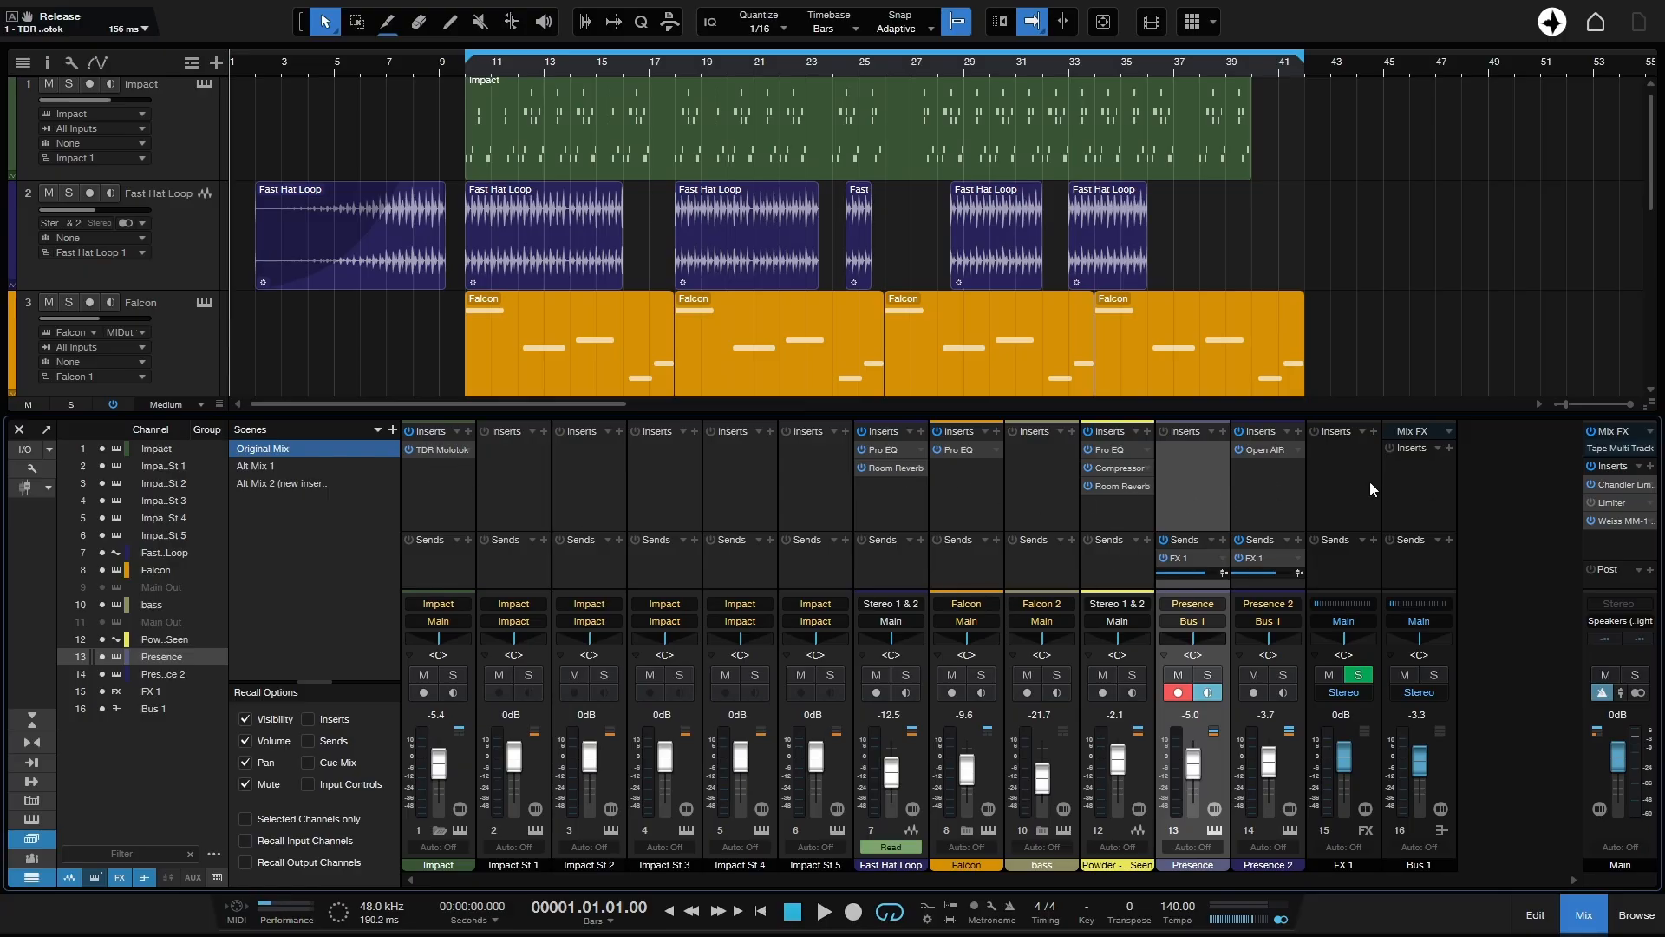
{"action": "left_click", "coordinate": [259, 468]}
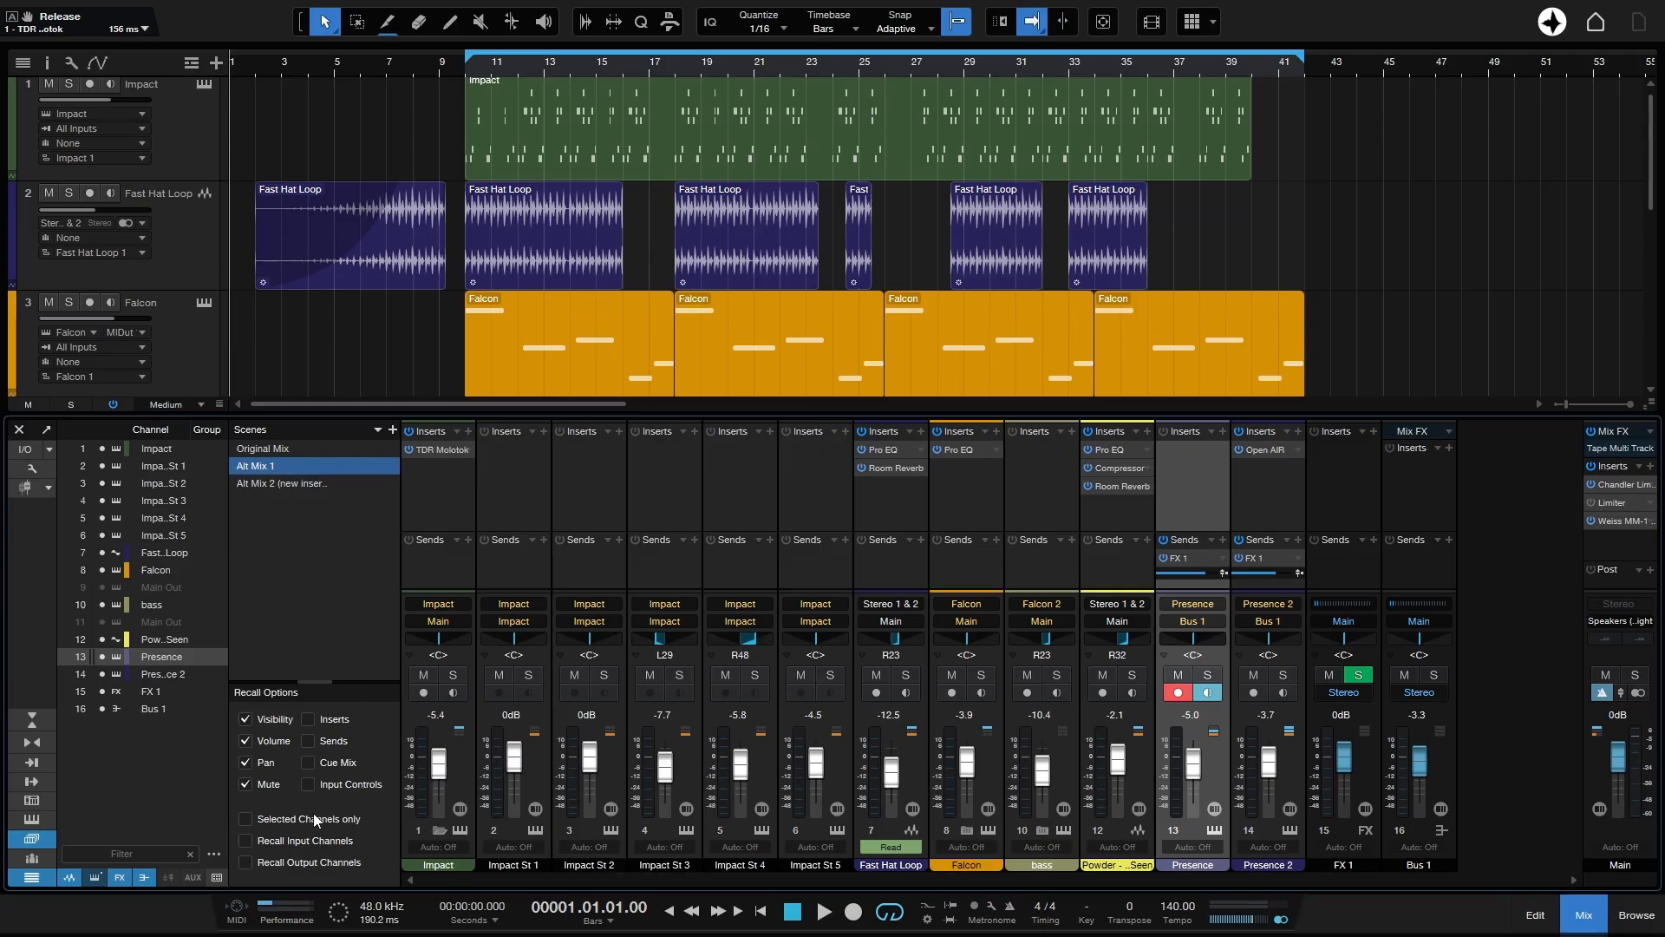
{"action": "left_click", "coordinate": [308, 742]}
Insert SparkVerb after TDR Molotok on the Impact channel and close the plug-in window.
{"action": "left_click", "coordinate": [467, 432]}
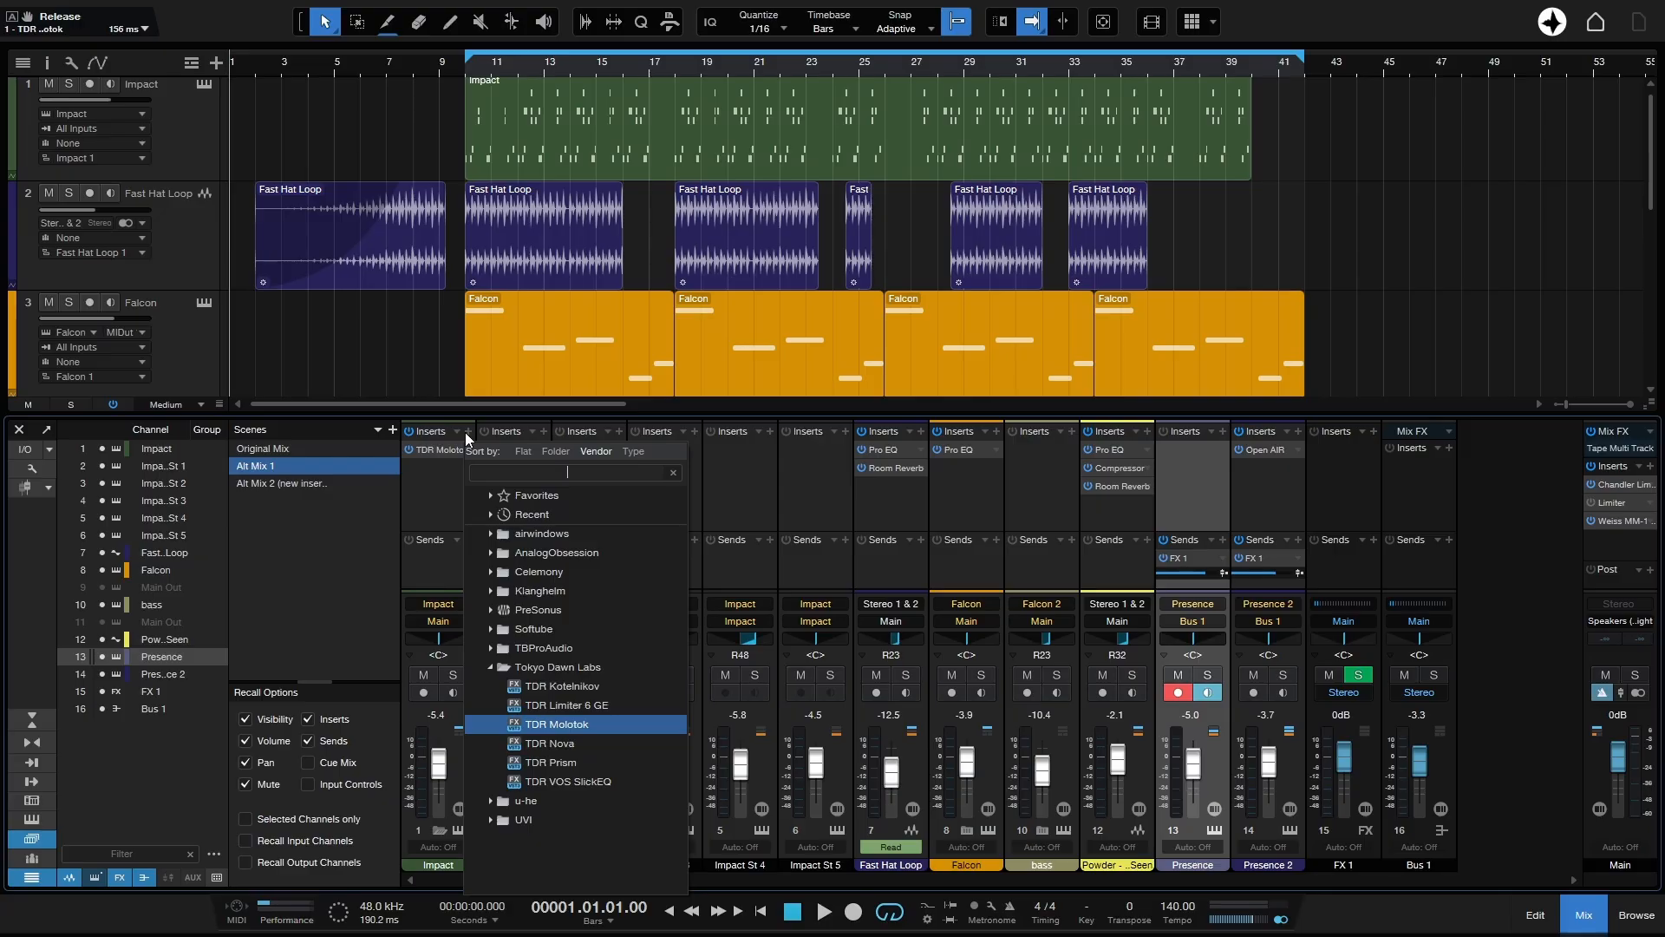
{"action": "type", "text": "spark"}
{"action": "key", "text": "Return"}
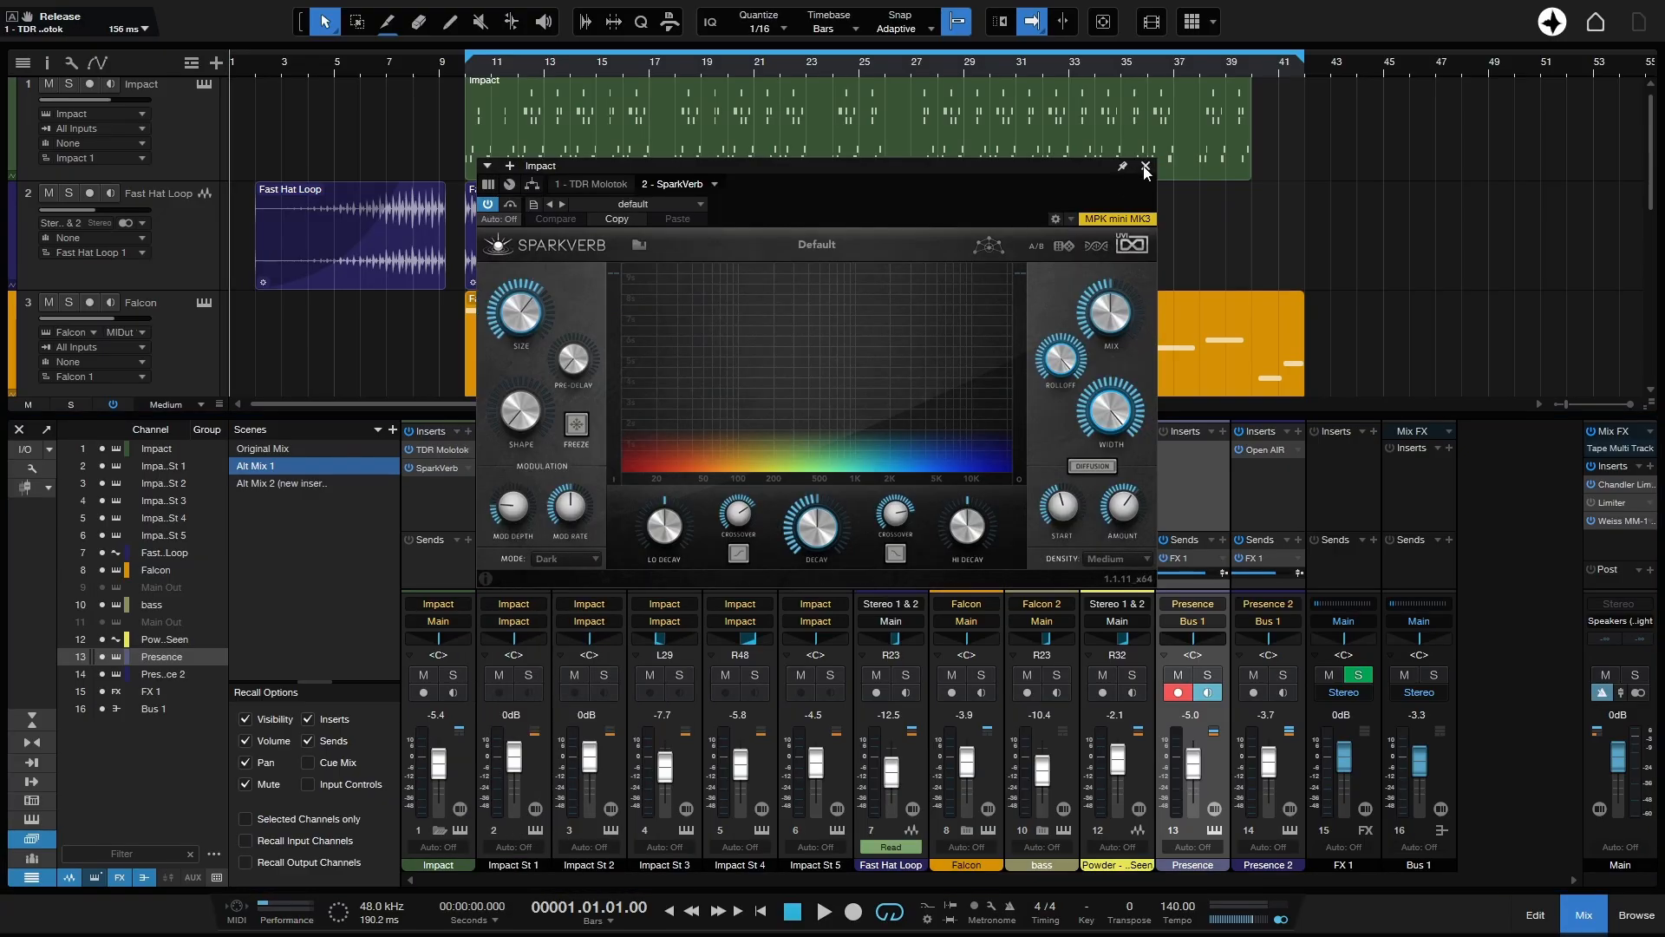
{"action": "left_click", "coordinate": [1144, 164]}
{"action": "left_click", "coordinate": [468, 451]}
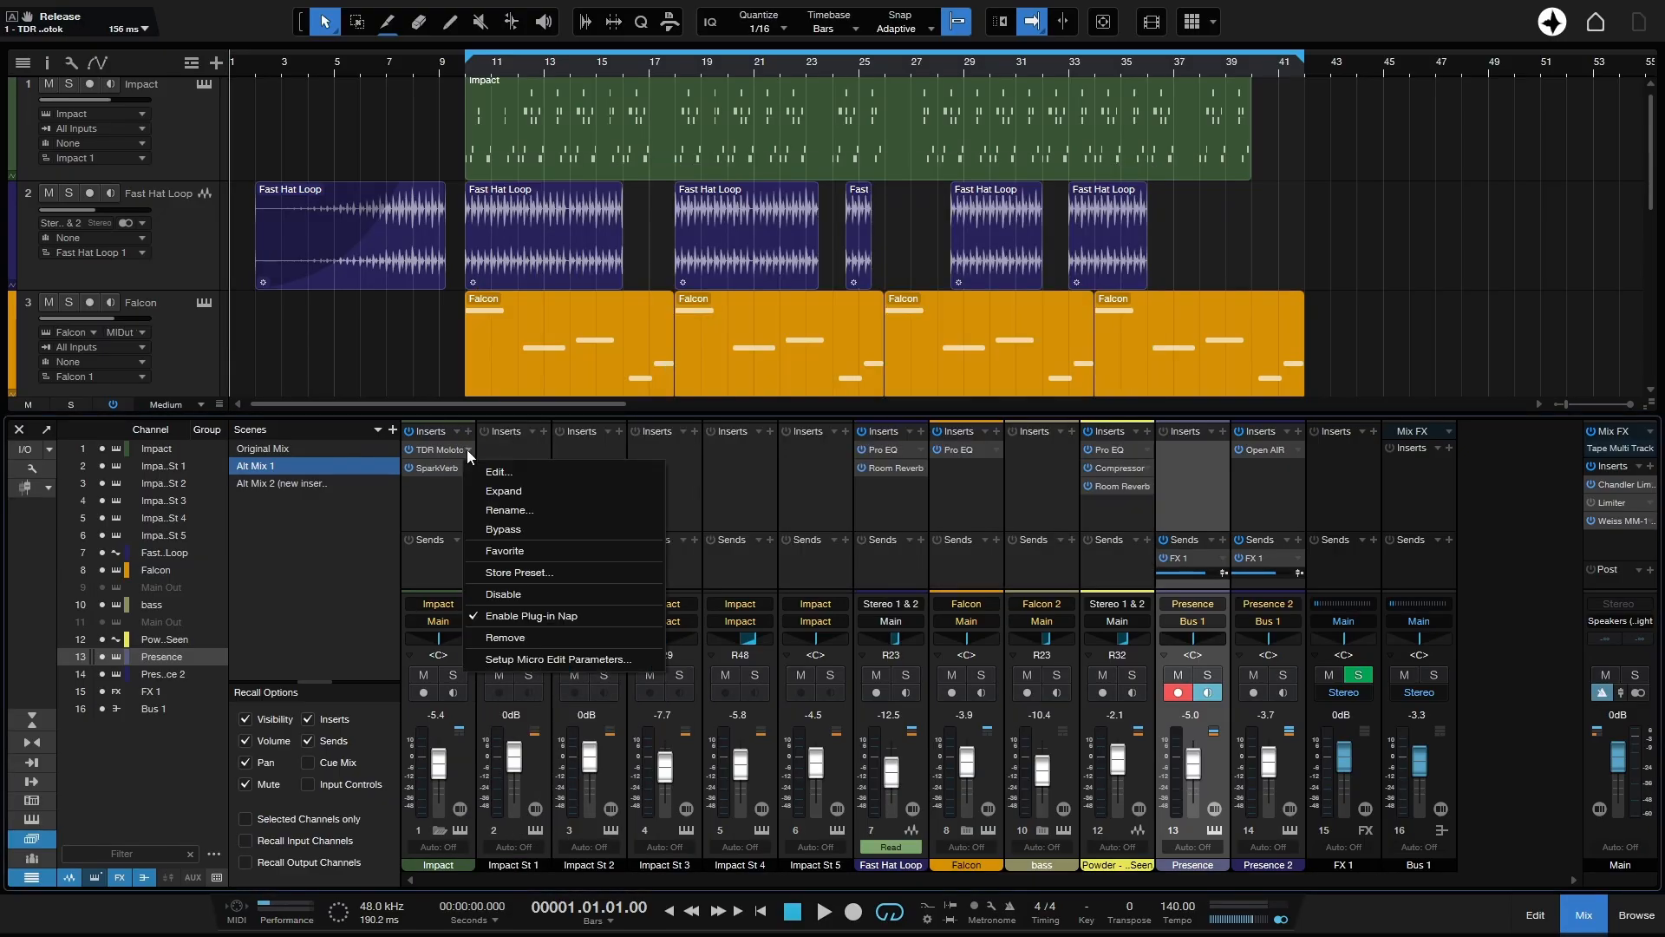
{"action": "left_click", "coordinate": [432, 484]}
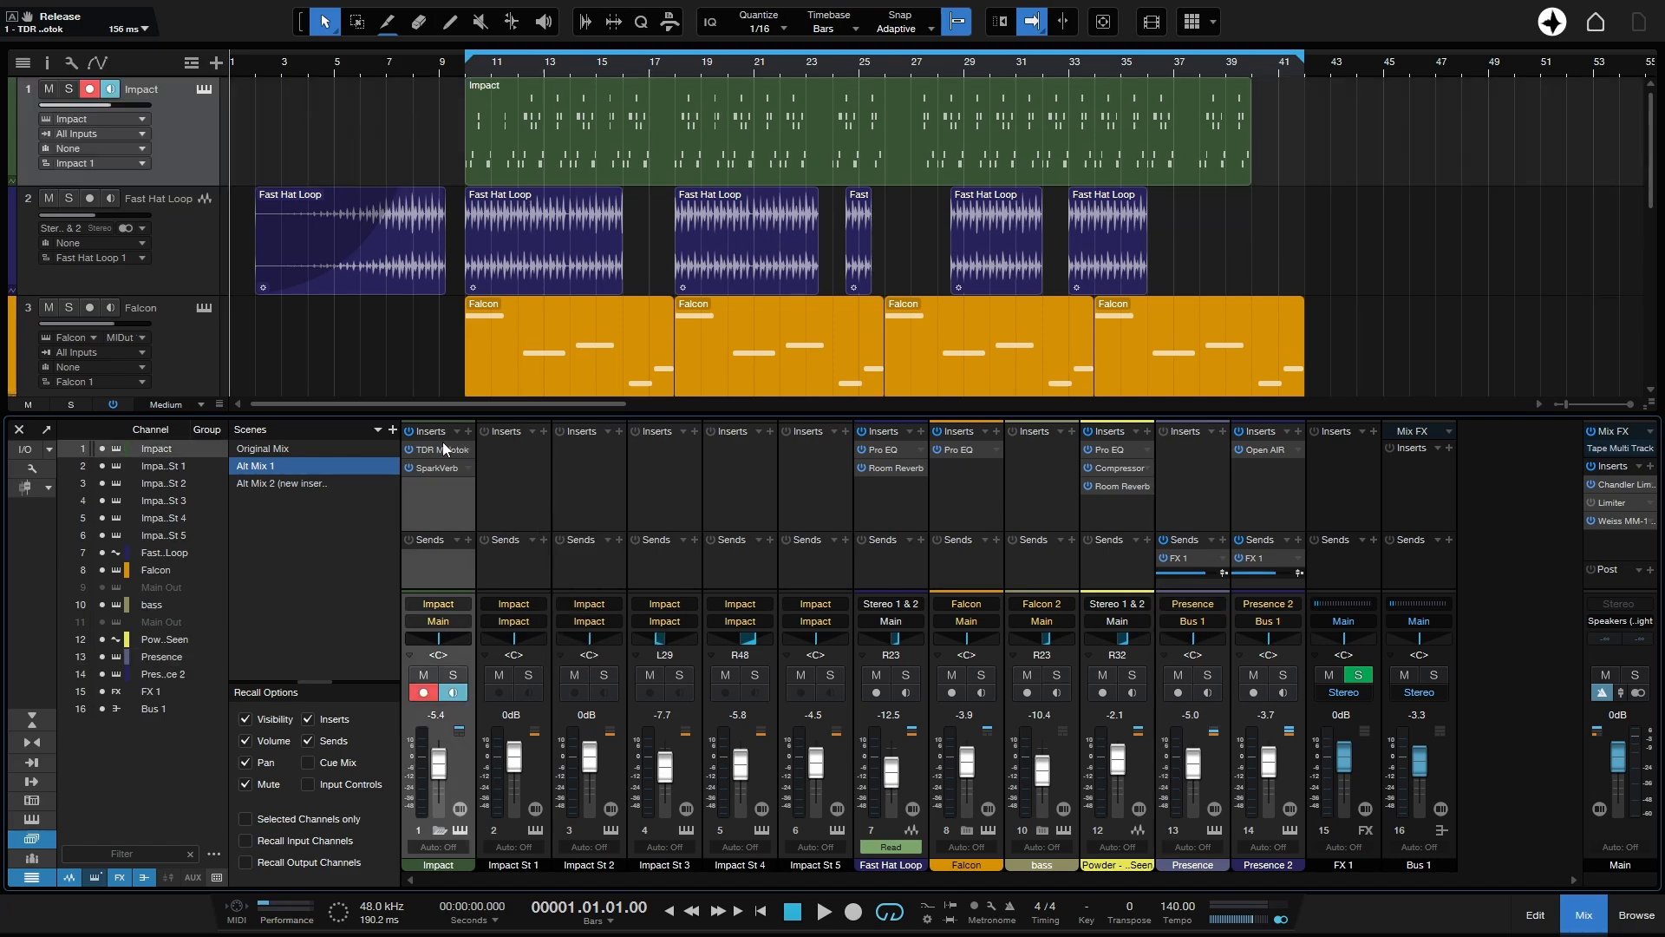
Replace the Room Reverb insert on the Powder - Have You Ever Seen channel with SparkVerb.
{"action": "left_click", "coordinate": [1148, 486]}
{"action": "left_click", "coordinate": [1190, 673]}
{"action": "left_click", "coordinate": [1149, 431]}
{"action": "type", "text": "spark"}
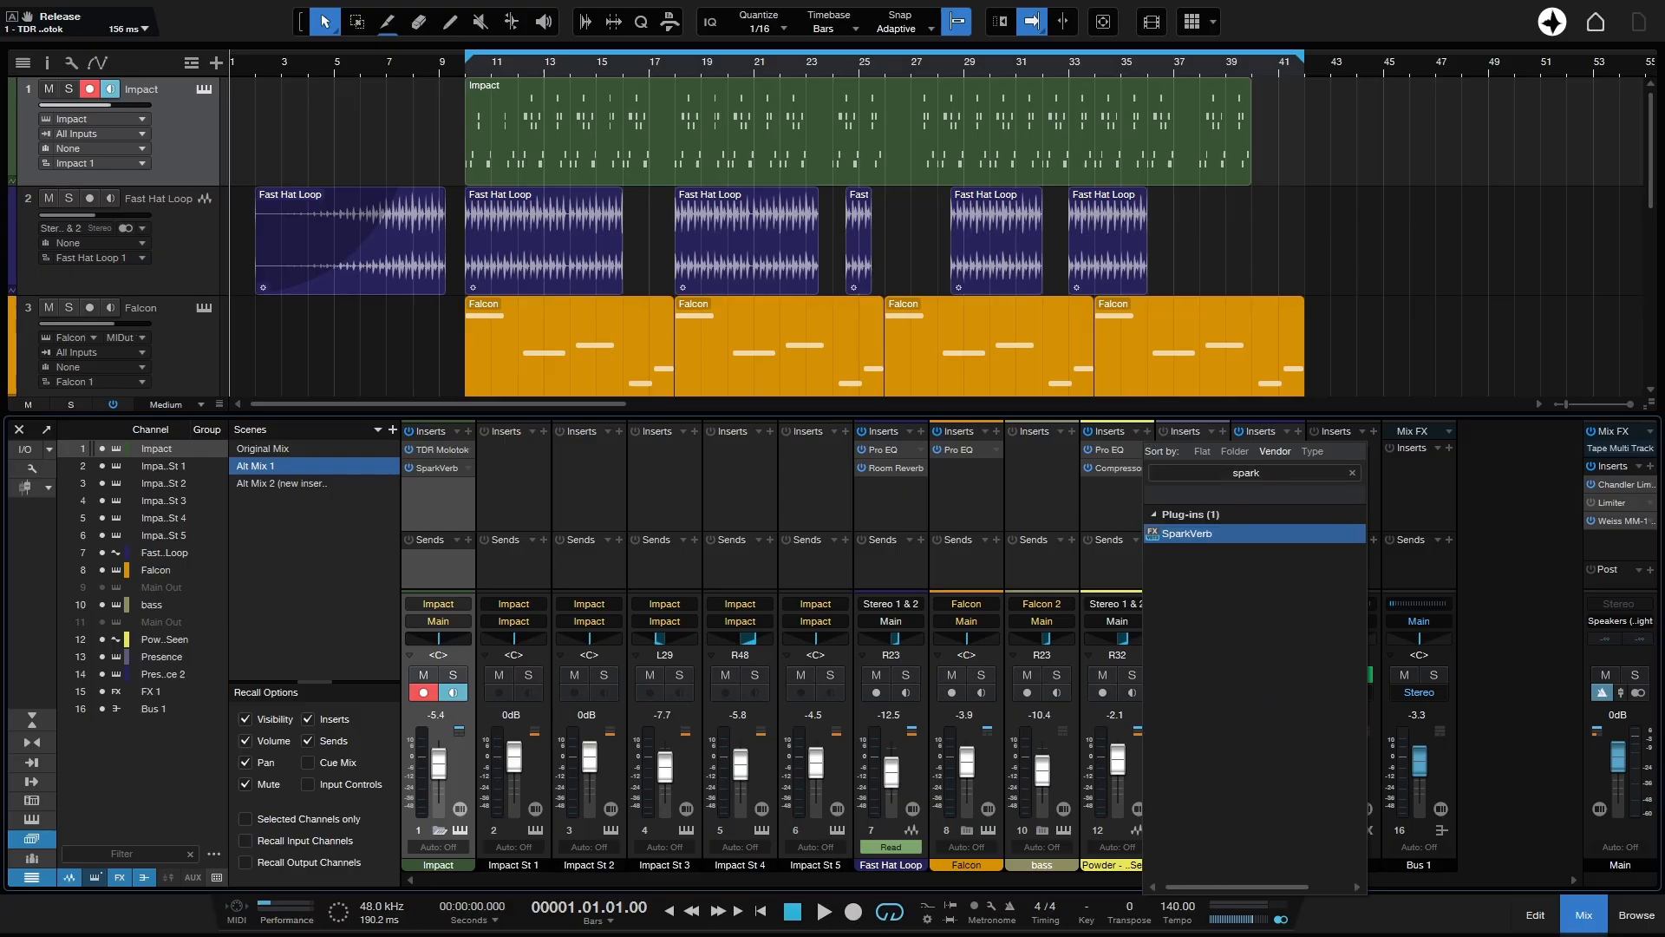
{"action": "key", "text": "Return"}
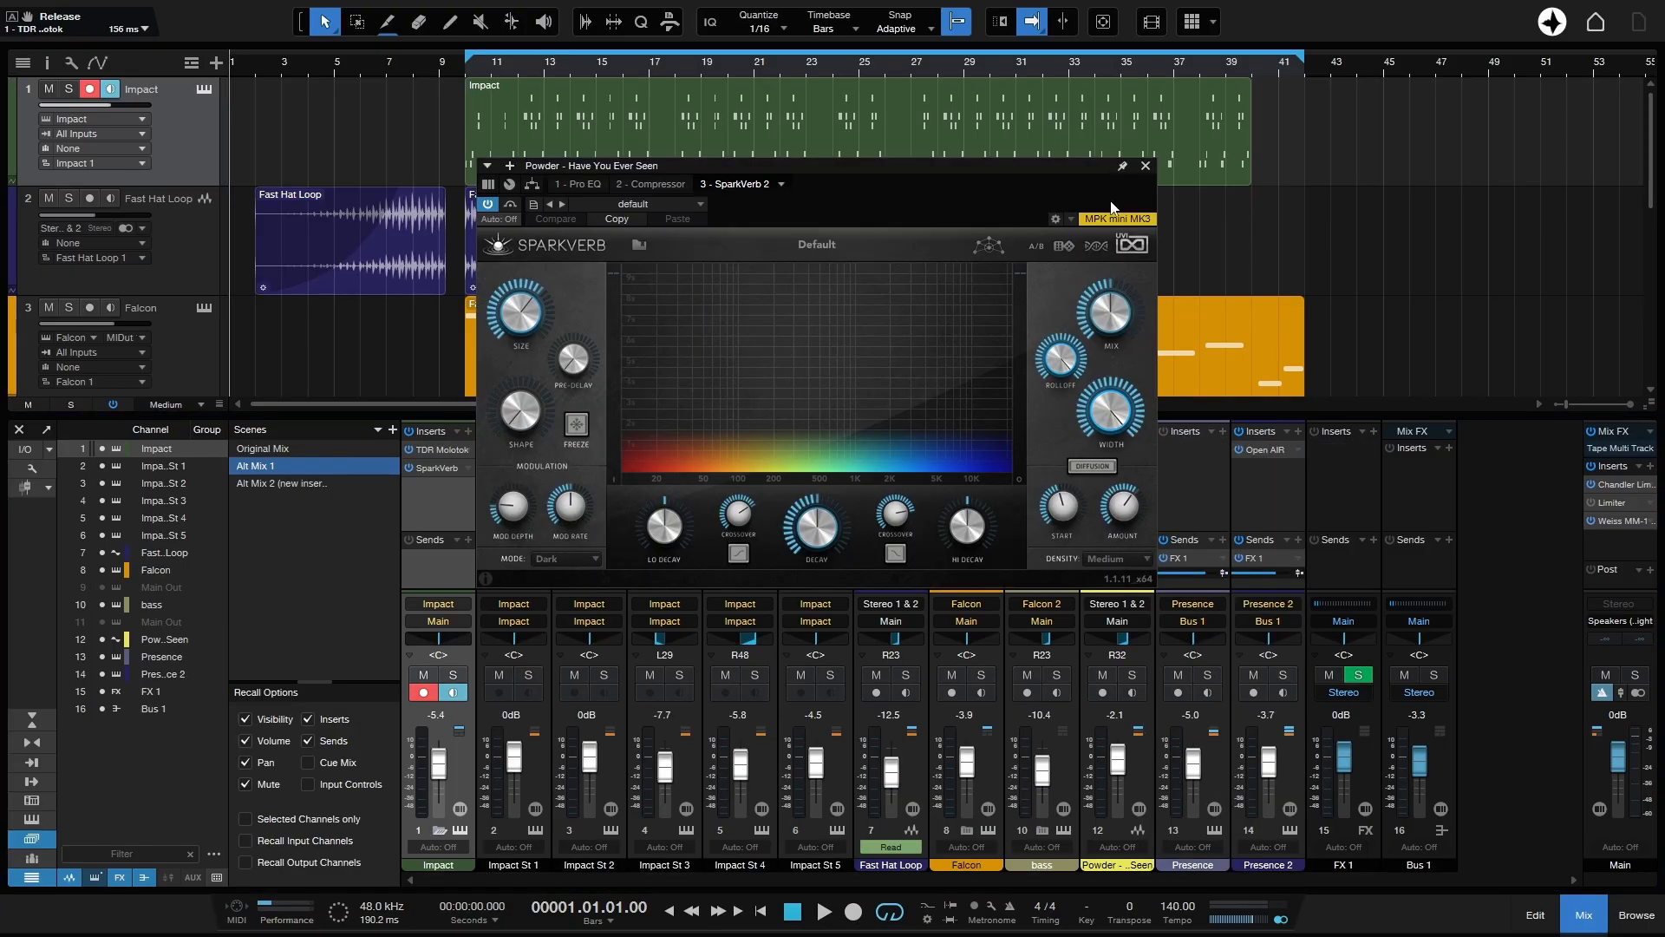
{"action": "left_click", "coordinate": [1145, 166]}
Replace the Open AIR insert on the Presence 2 channel with SparkVerb and close the plug-in window.
{"action": "left_click", "coordinate": [1297, 449]}
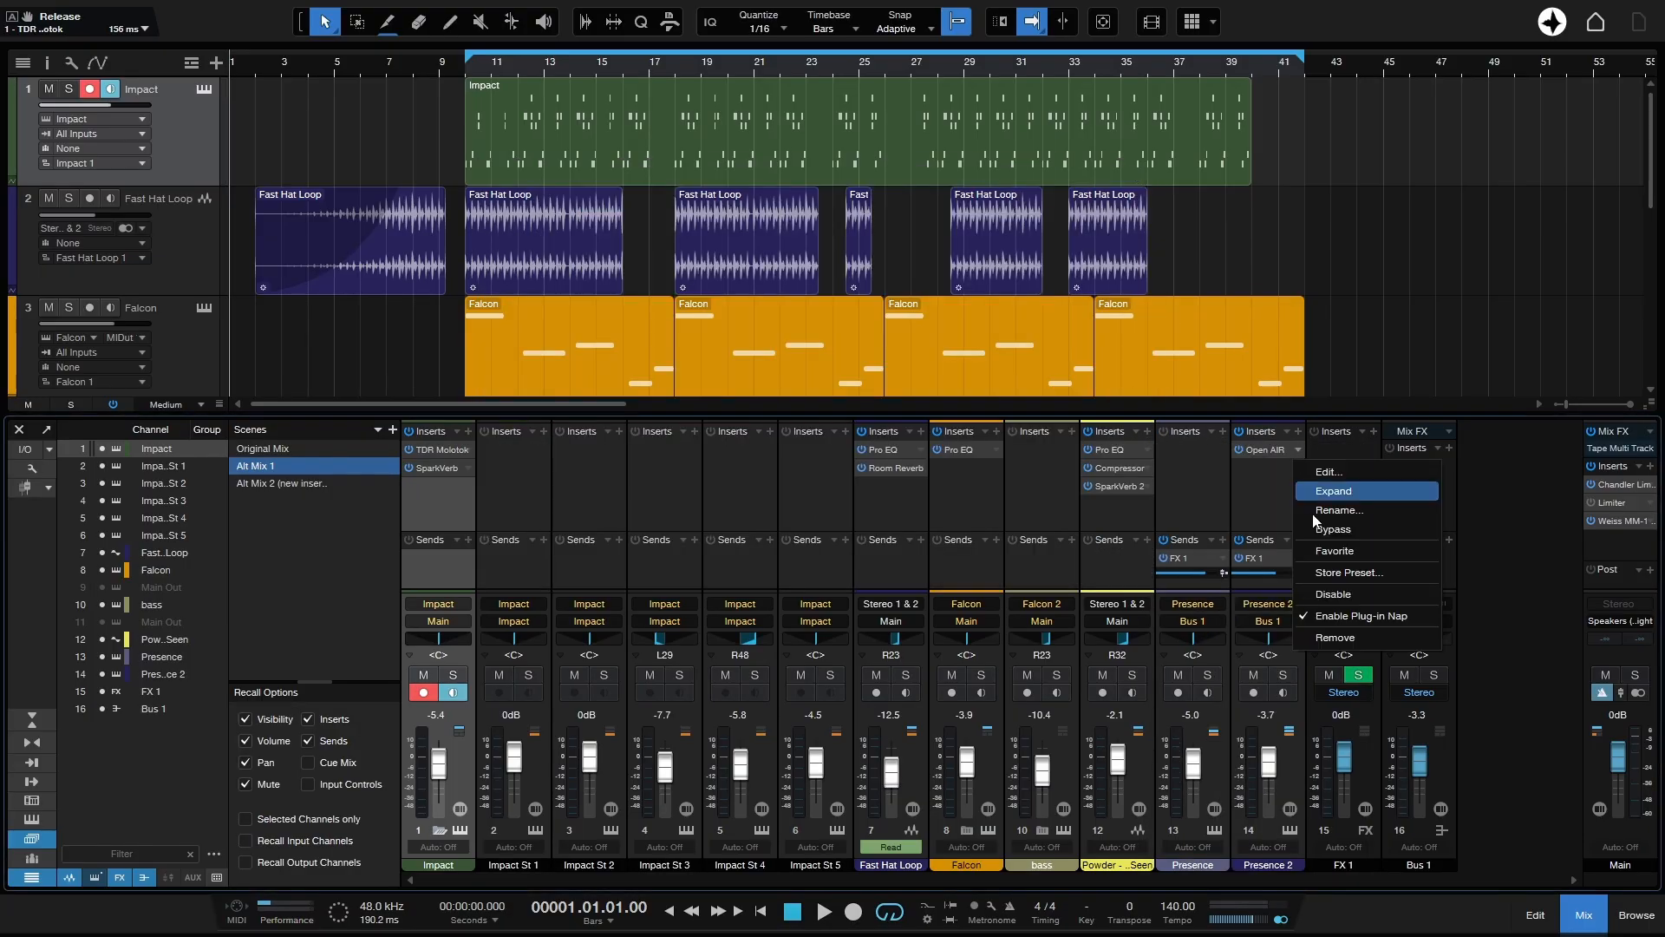
{"action": "left_click", "coordinate": [1337, 643]}
{"action": "left_click", "coordinate": [1298, 431]}
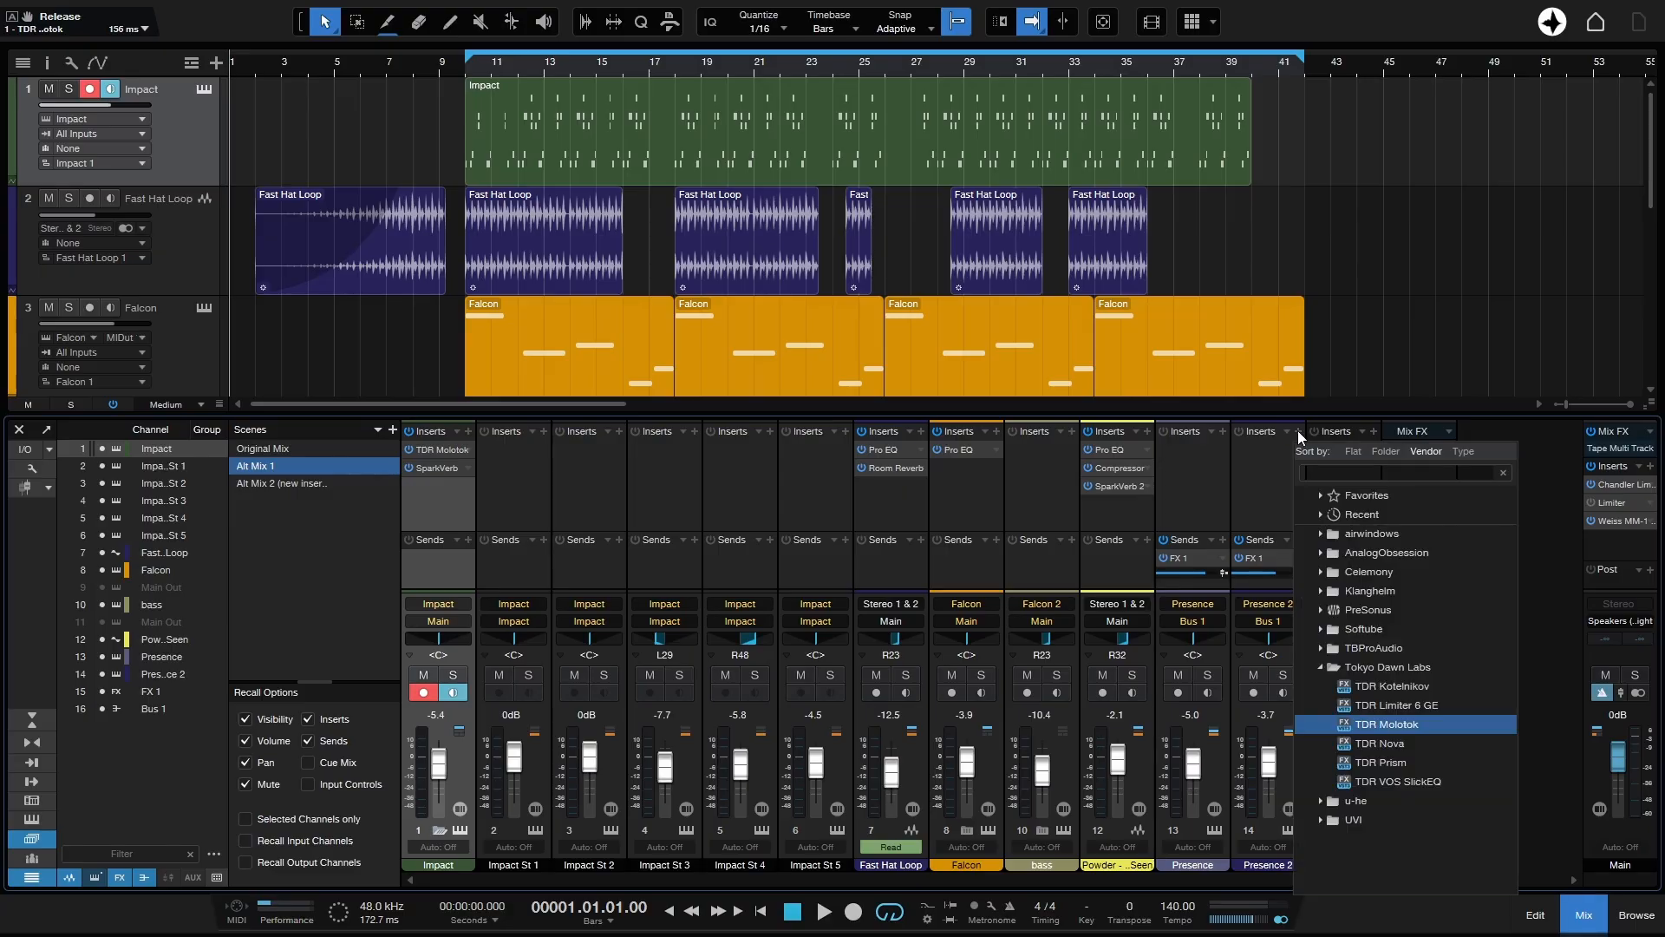
{"action": "type", "text": "spark"}
{"action": "key", "text": "Return"}
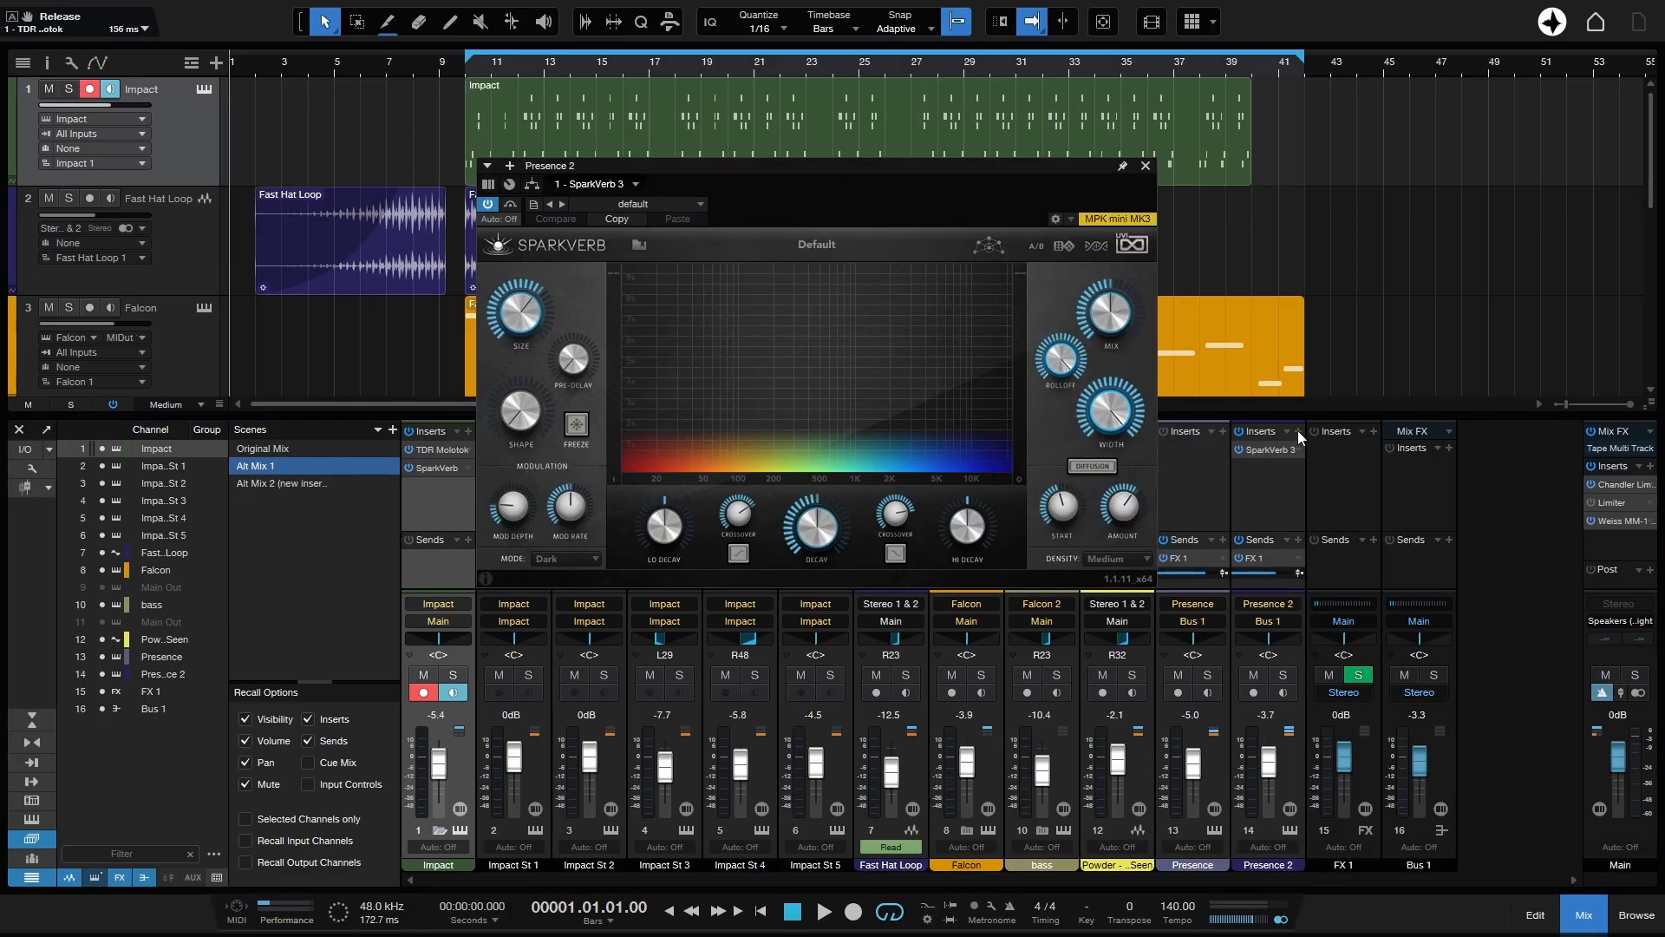
{"action": "left_click", "coordinate": [1145, 166]}
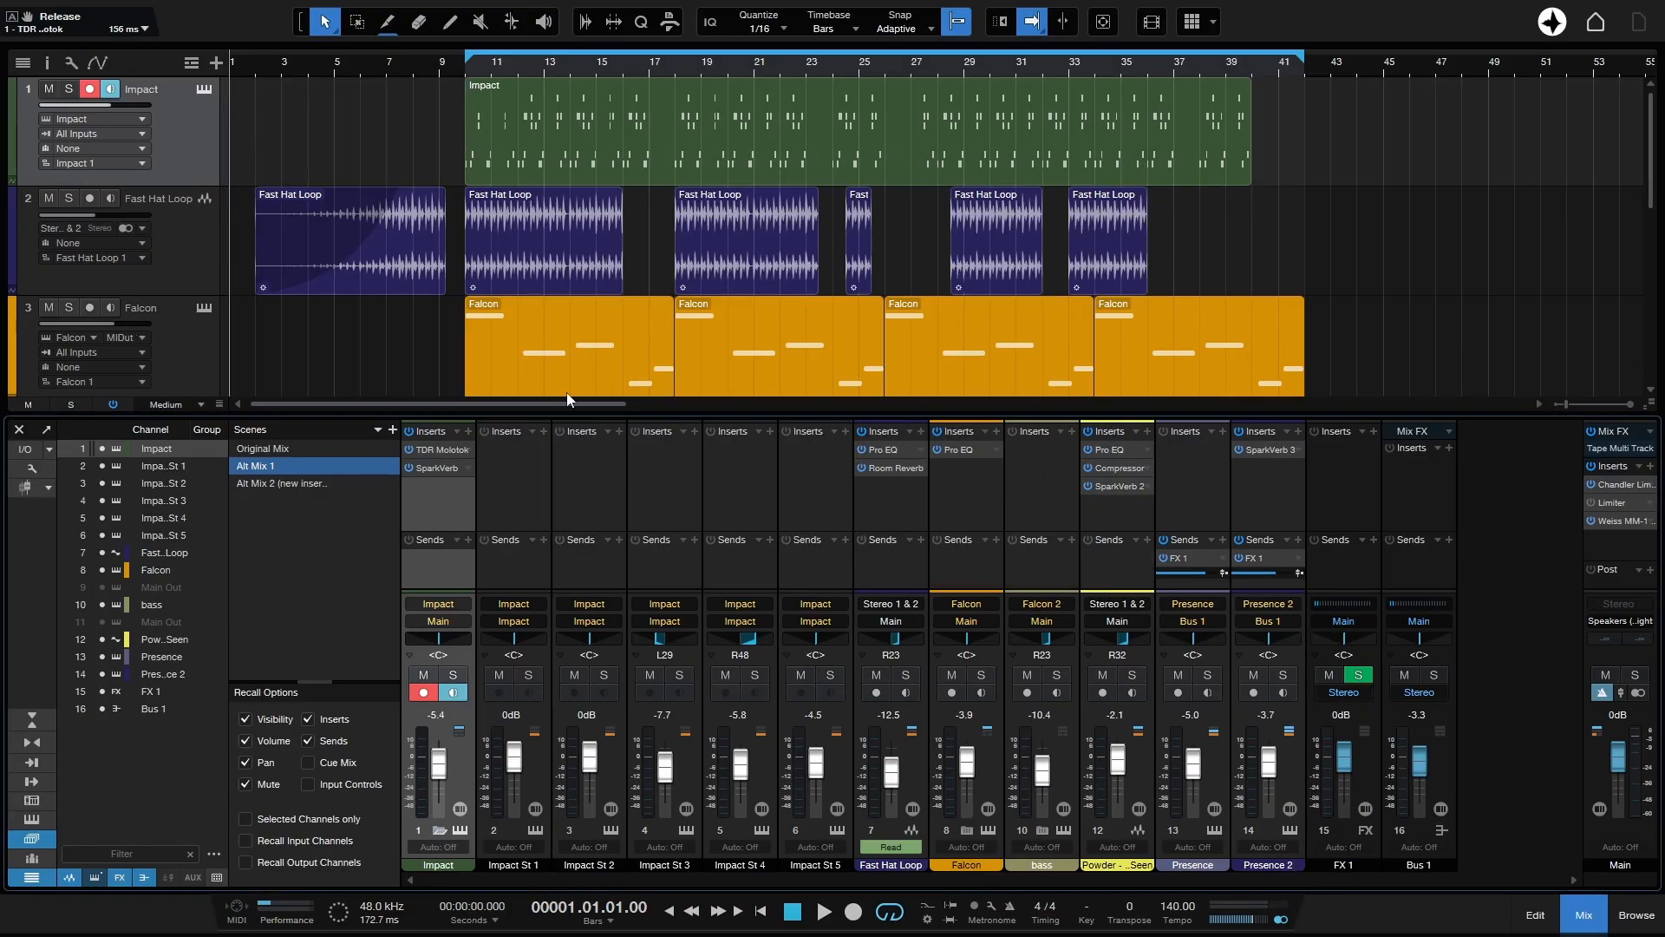
Save the current mixer state as a new scene named Alt Mix 3.
{"action": "left_click", "coordinate": [392, 429]}
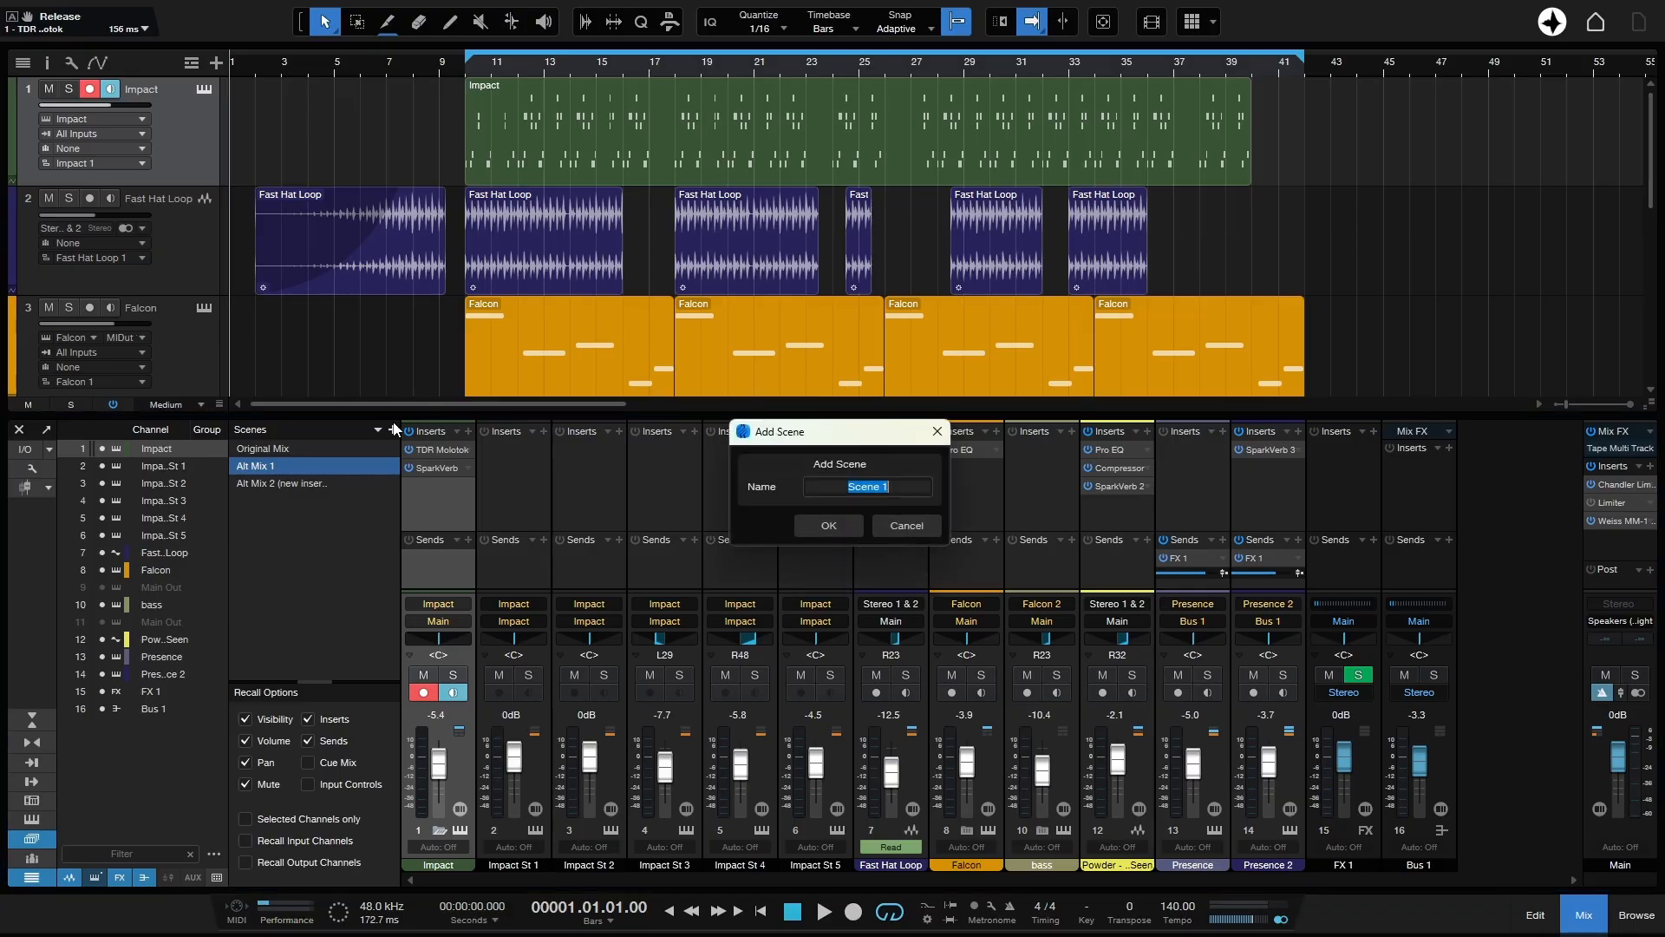
{"action": "type", "text": "Alt Mix 3"}
{"action": "key", "text": "Return"}
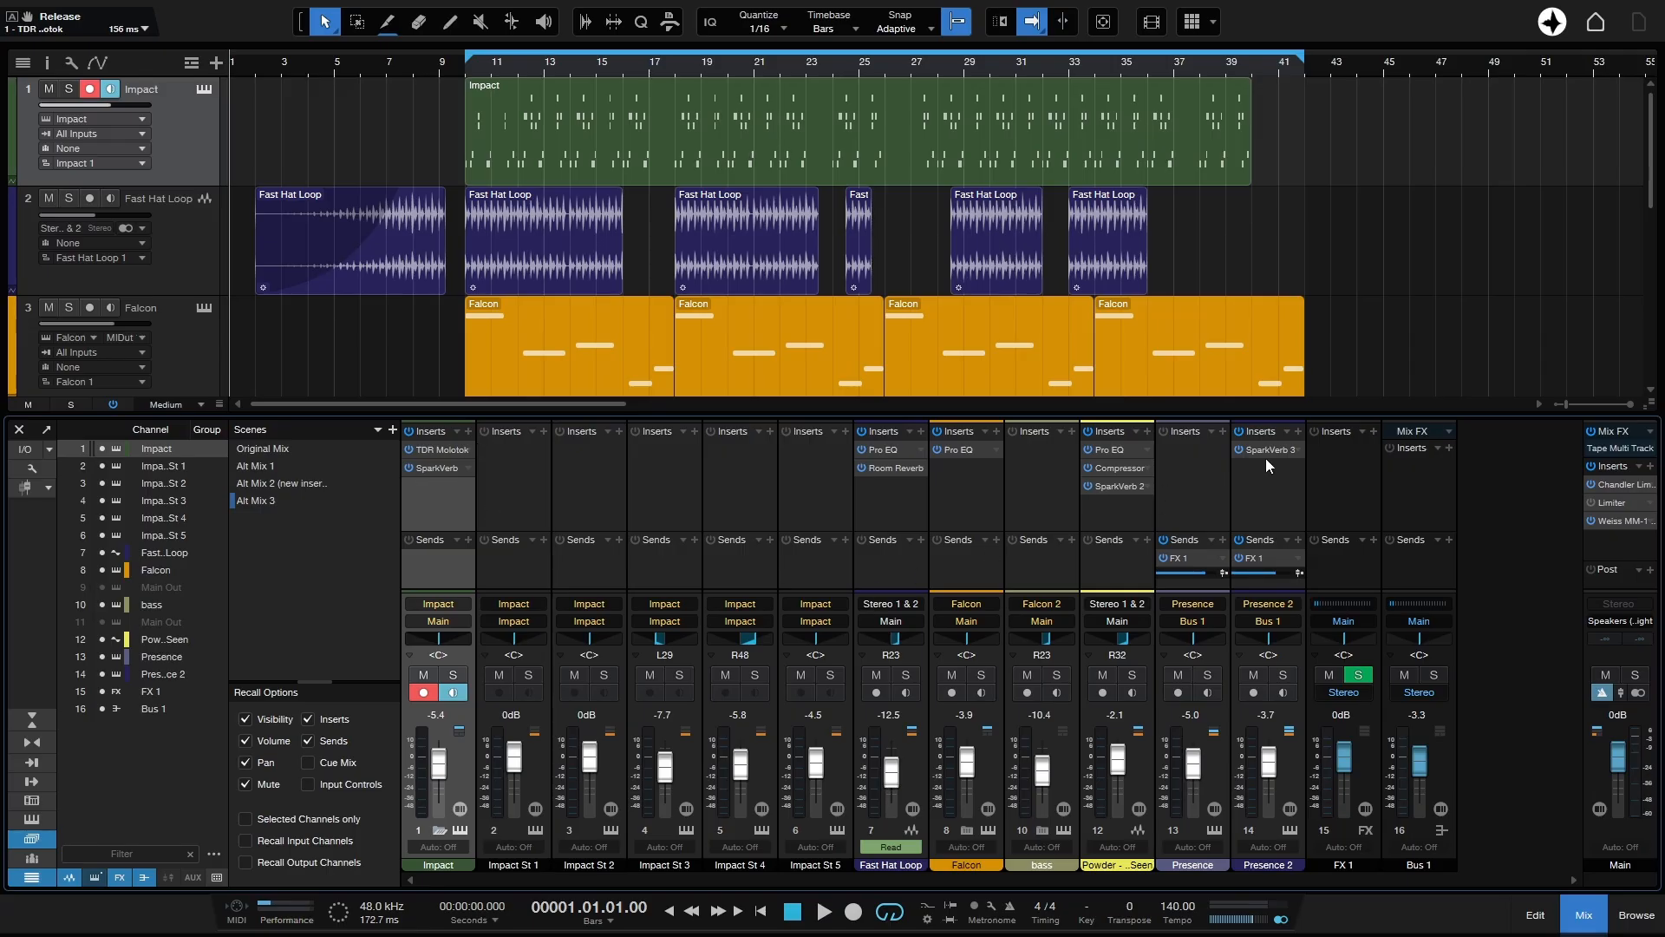
Recall the scenes Alt Mix 2, Alt Mix 1 and Alt Mix 3 in turn to compare their insert effects.
{"action": "left_click", "coordinate": [279, 483]}
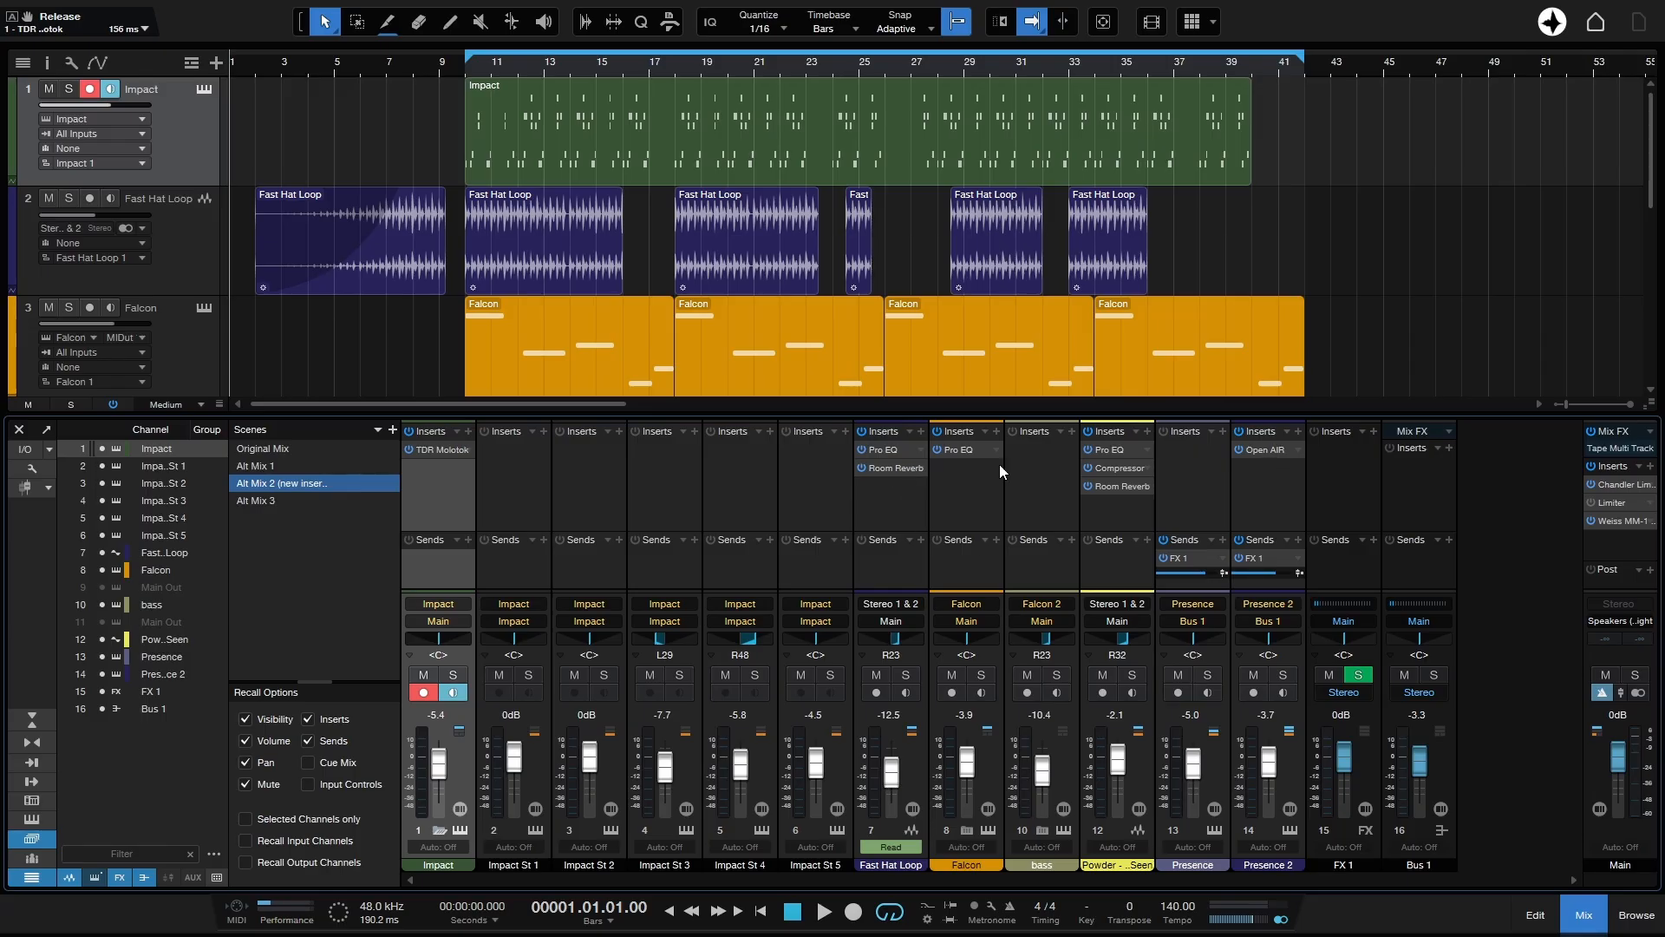
{"action": "left_click", "coordinate": [273, 466]}
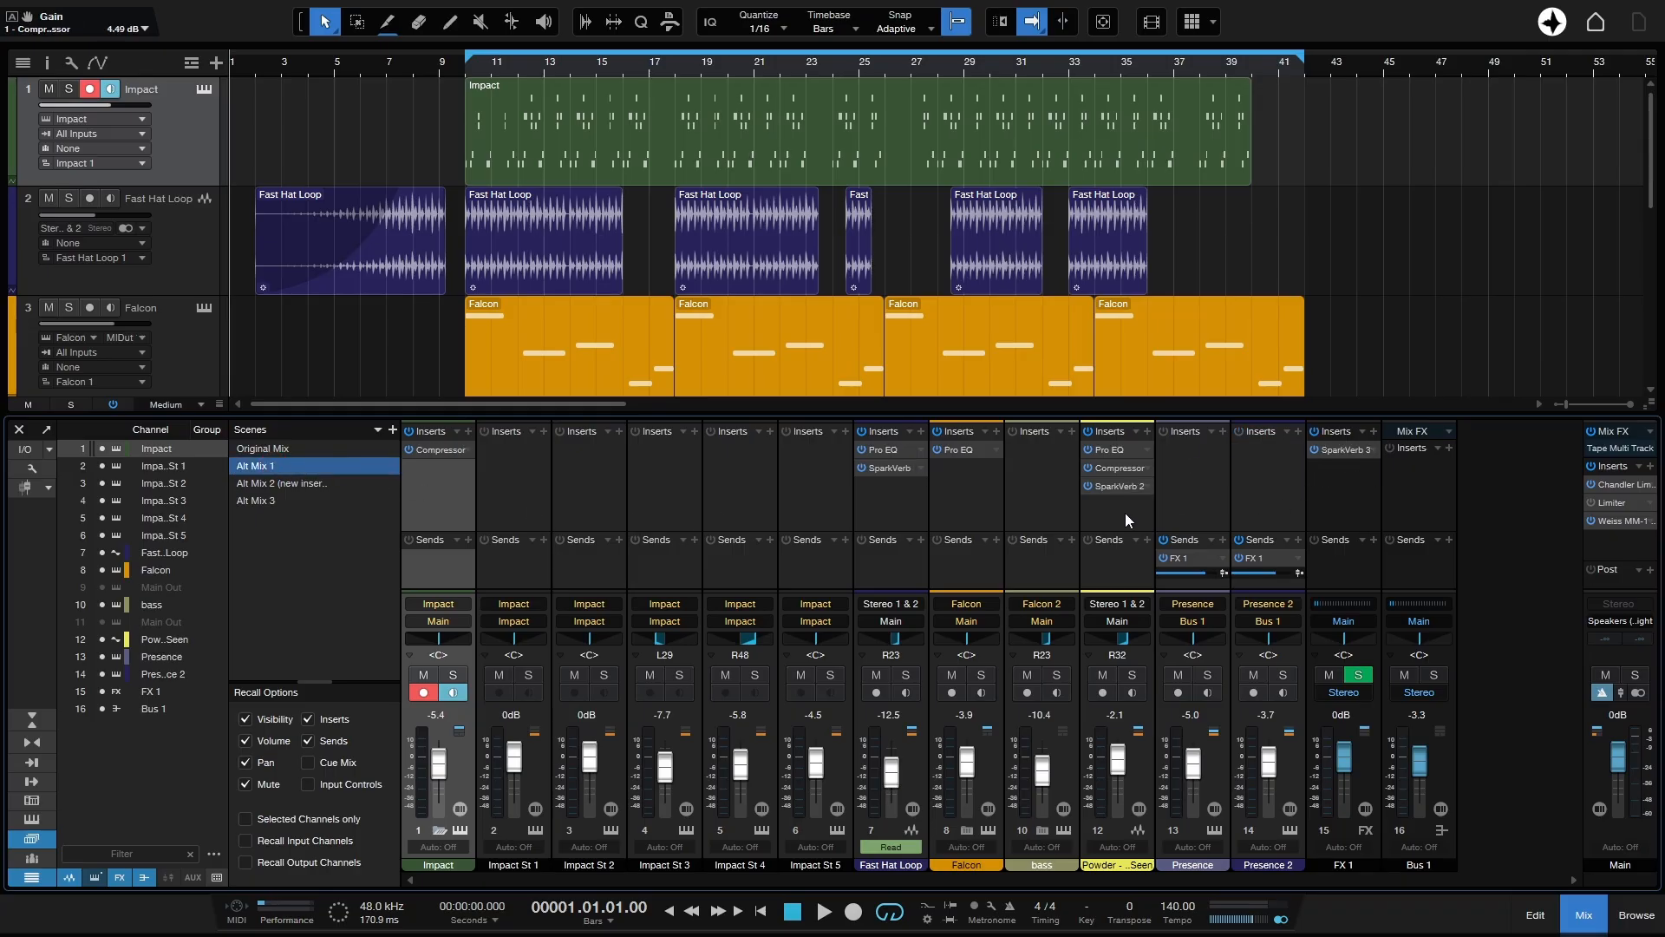
{"action": "left_click", "coordinate": [258, 502]}
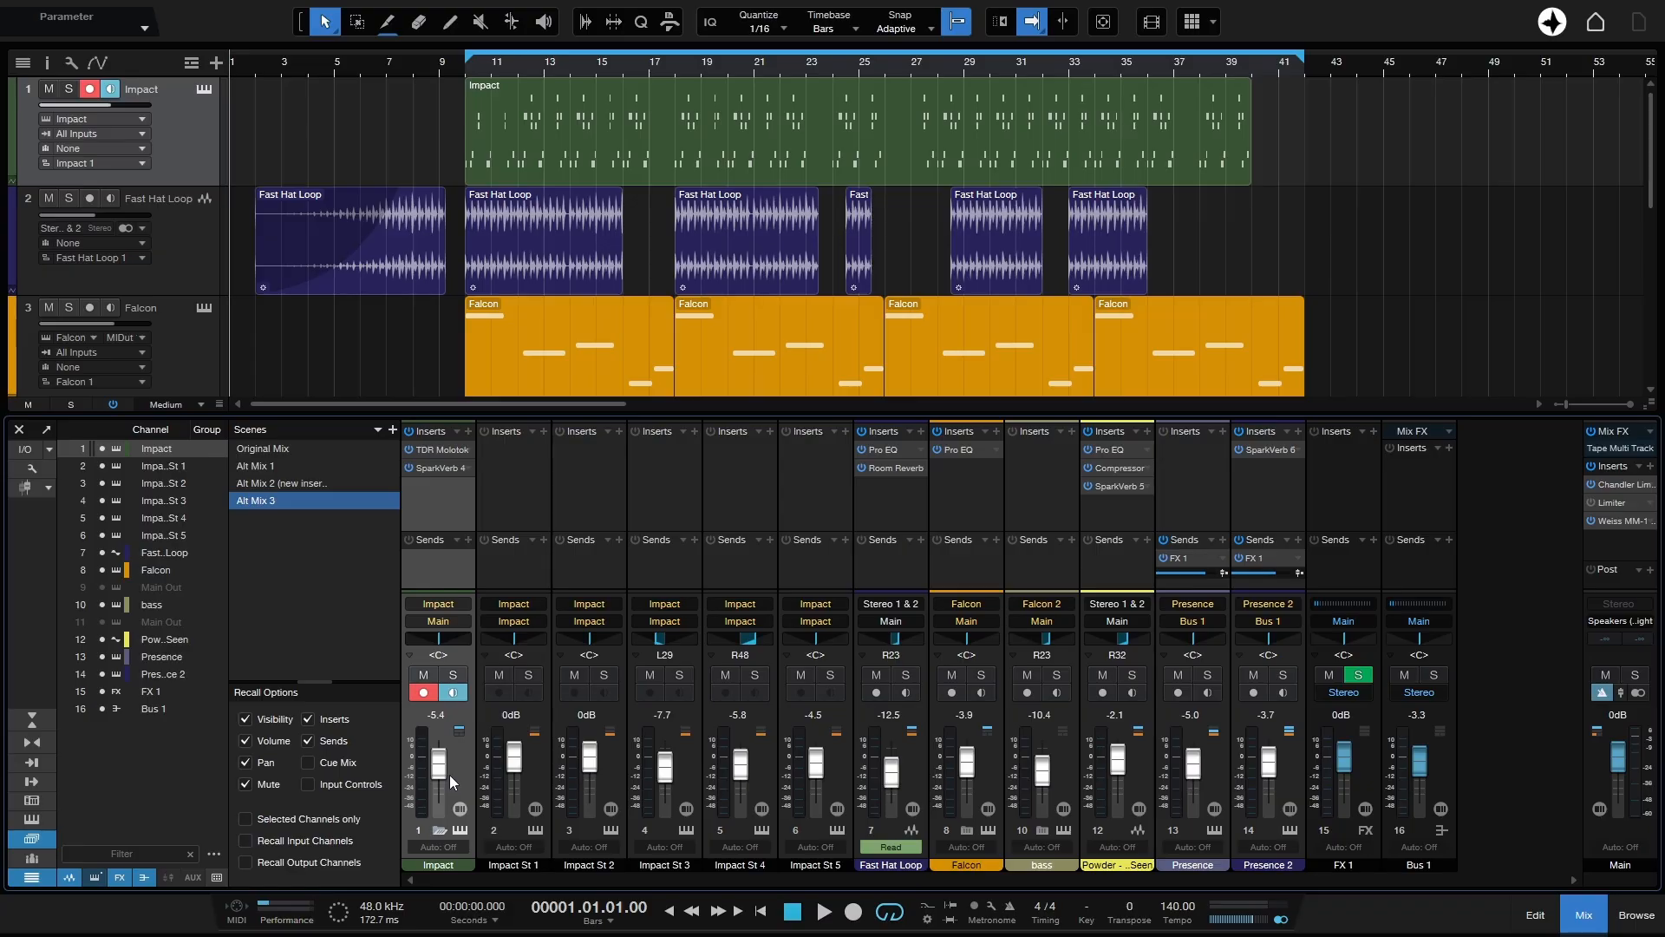
Select the channels Impact through Impact St 5 and try limiting scene recall to selected channels only.
{"action": "left_click", "coordinate": [838, 767], "text": "shift"}
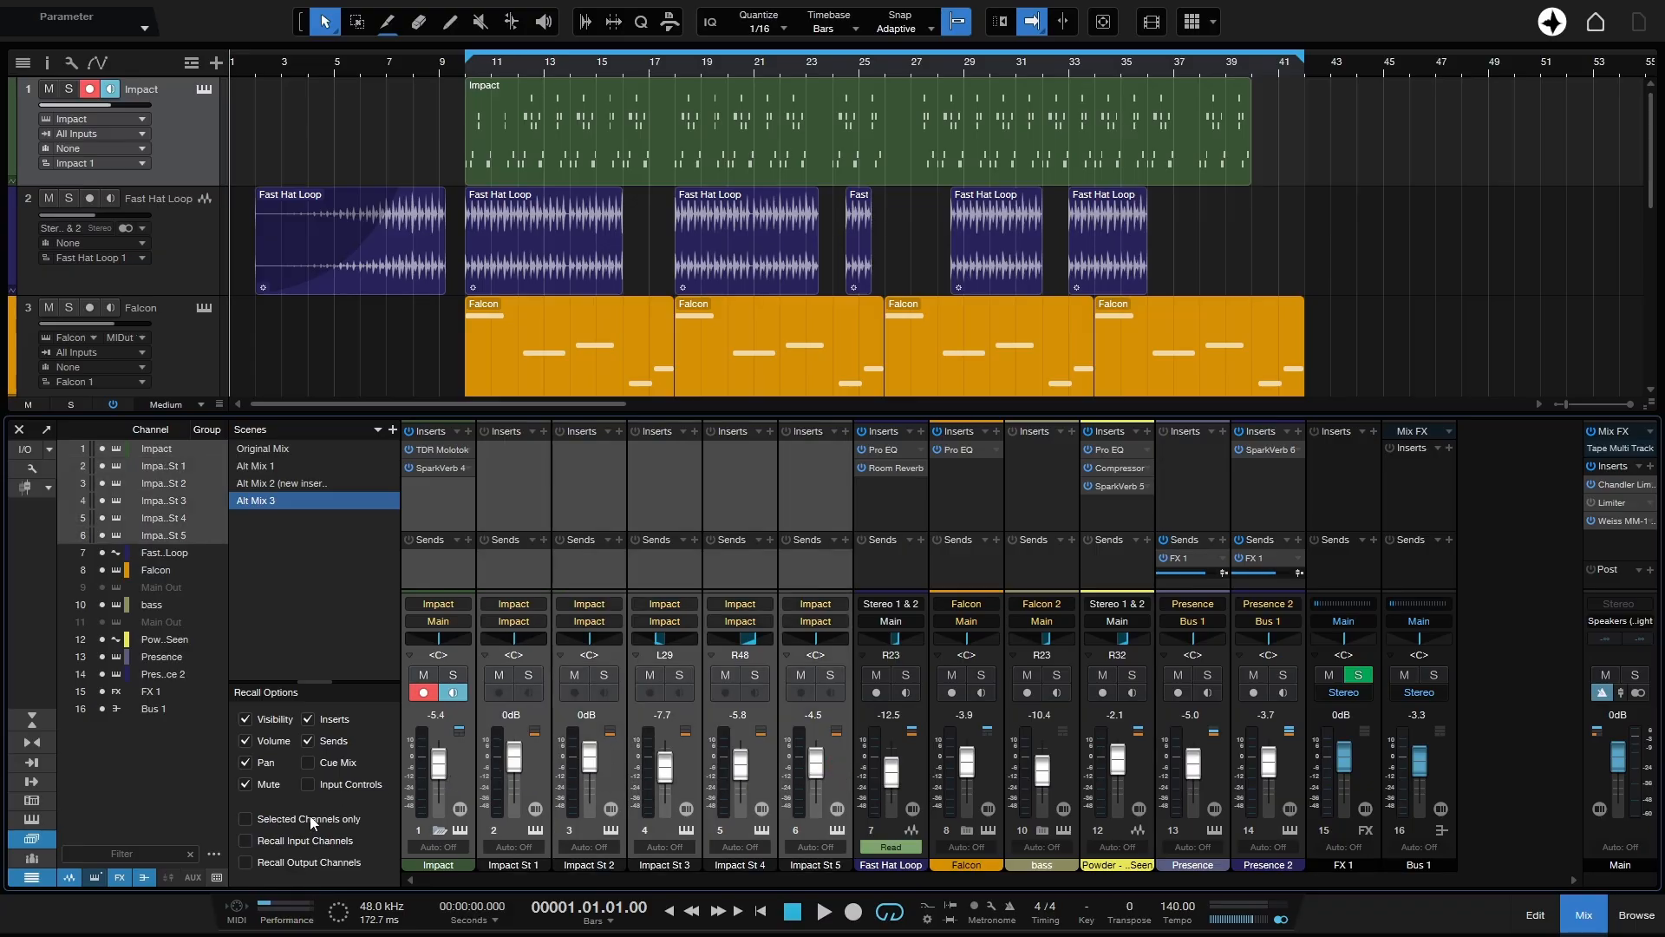
{"action": "left_click", "coordinate": [247, 819]}
{"action": "left_click", "coordinate": [245, 819]}
{"action": "left_click", "coordinate": [459, 779]}
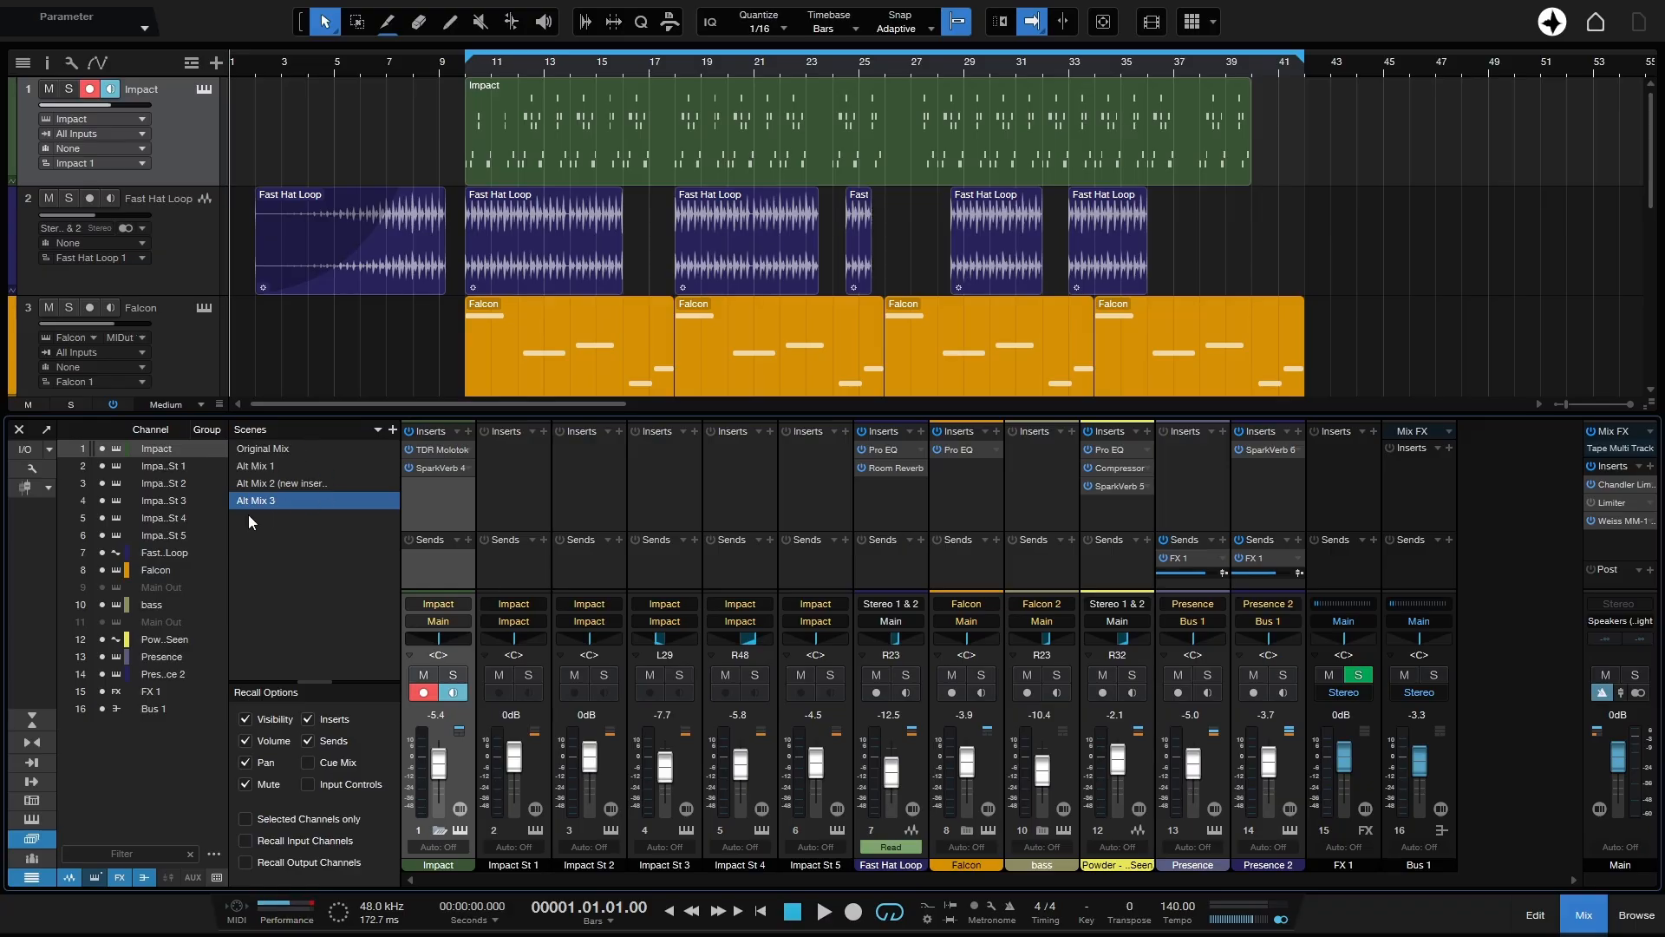
Step through the alternate mixes in the scene list, ending on Alt Mix 3.
{"action": "left_click", "coordinate": [269, 466]}
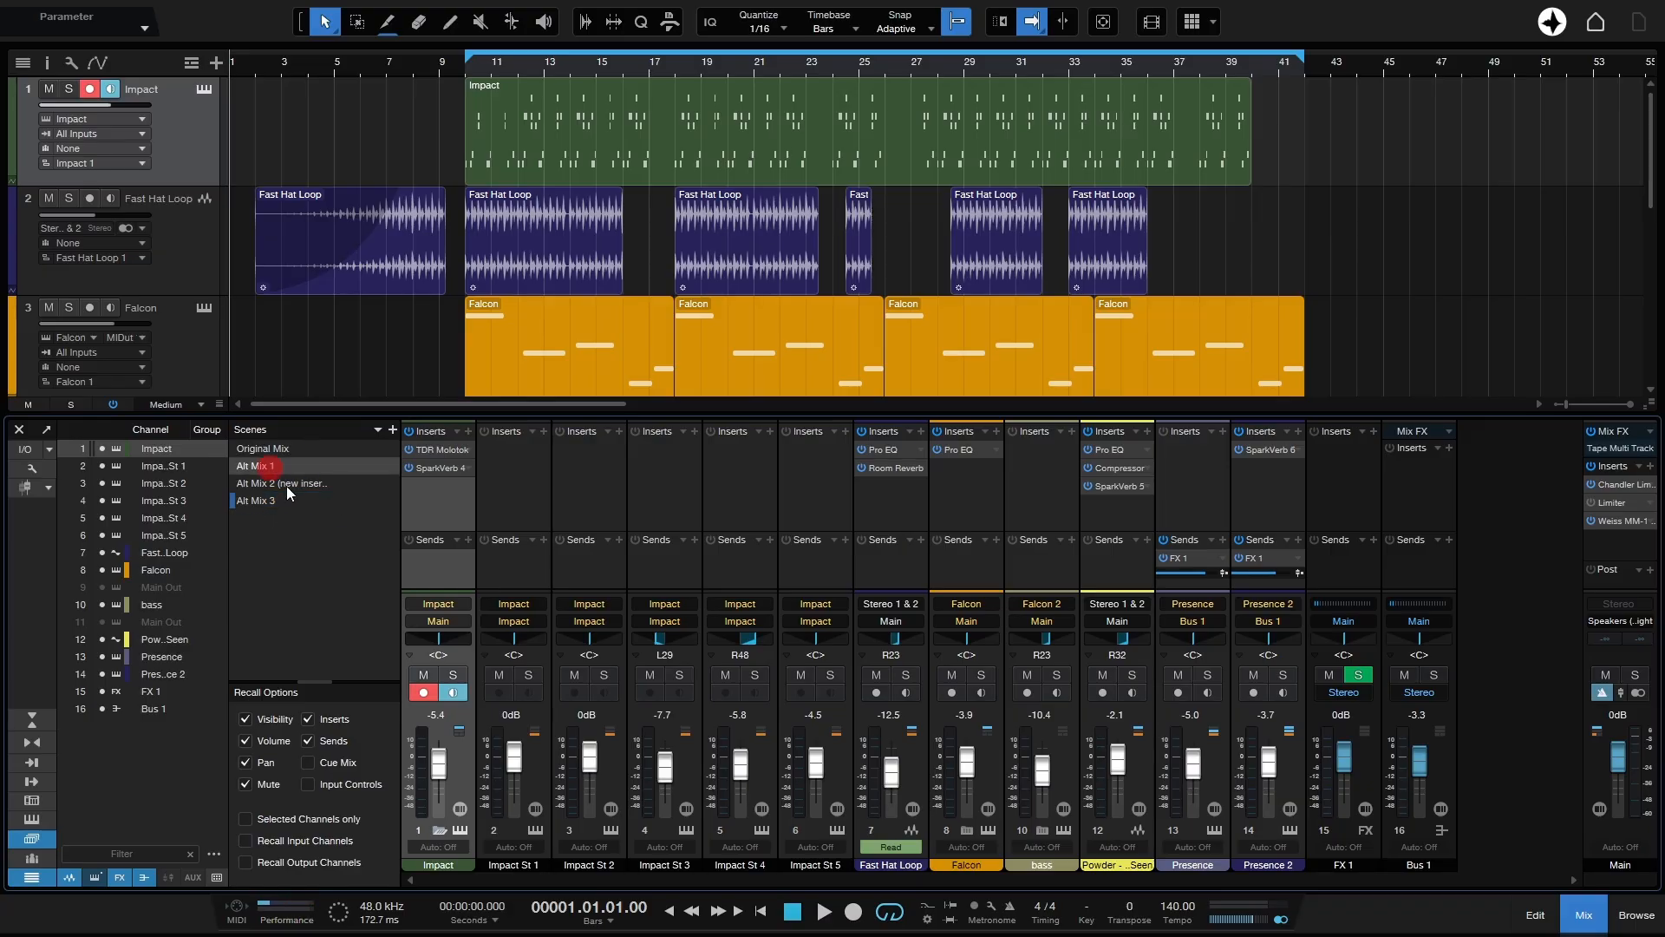
{"action": "left_click", "coordinate": [288, 487]}
{"action": "left_click", "coordinate": [295, 469]}
{"action": "left_click", "coordinate": [283, 498]}
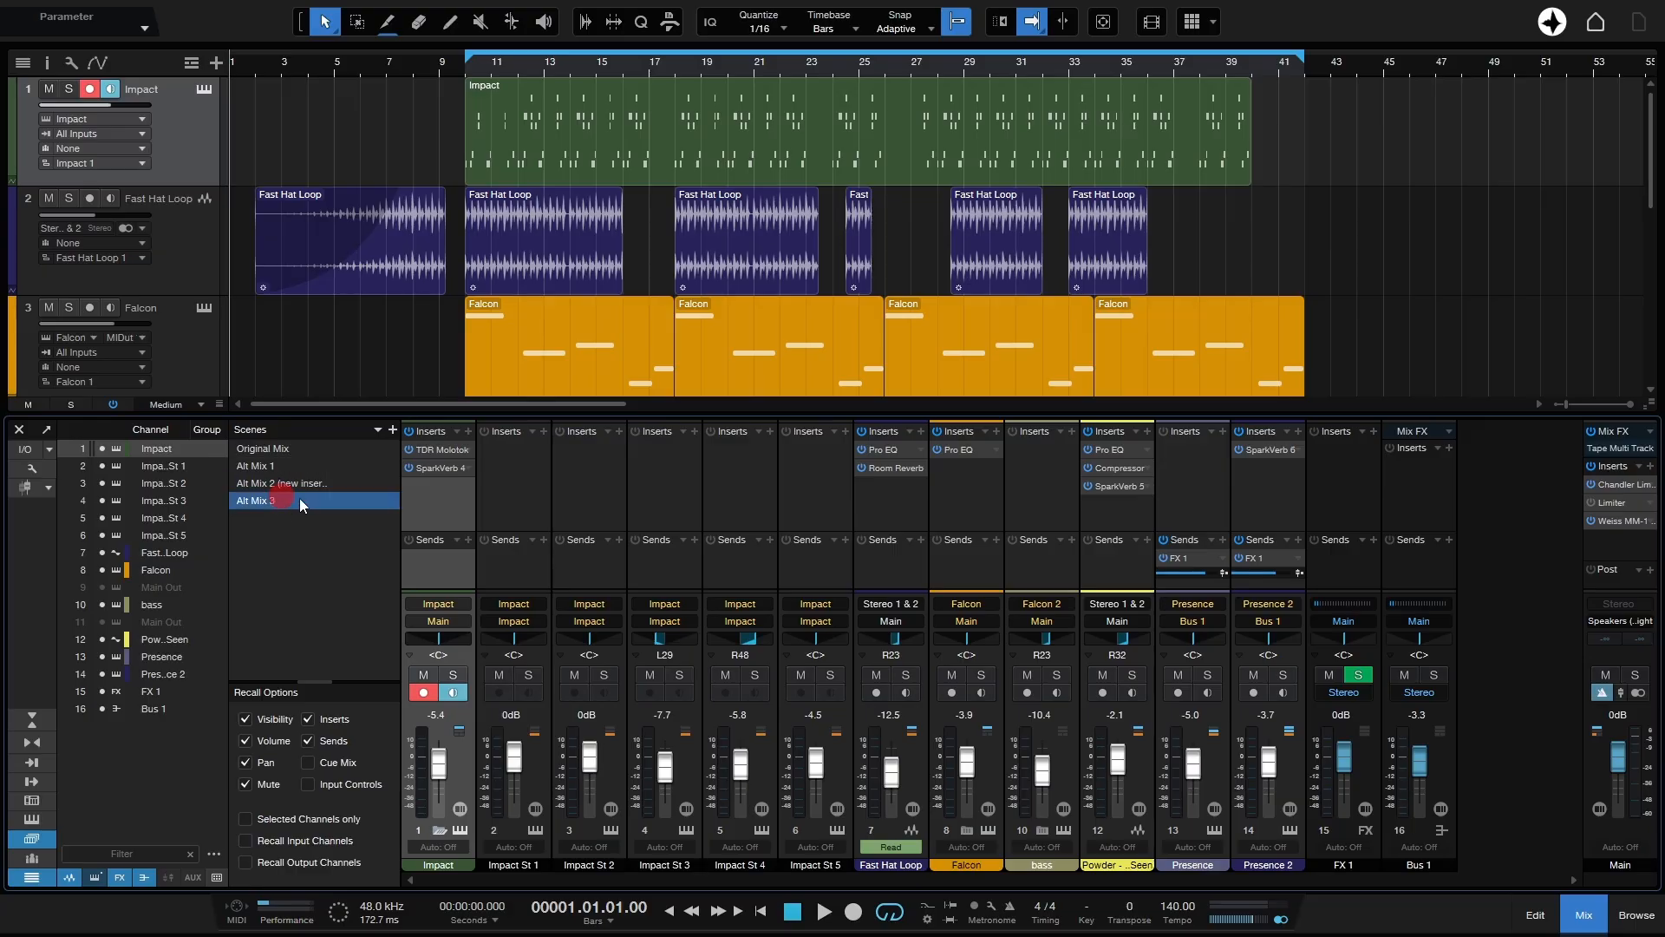
Examine the recall, rename, update and remove commands for the Alt Mix 3 scene, including its rename dialog.
{"action": "right_click", "coordinate": [314, 501]}
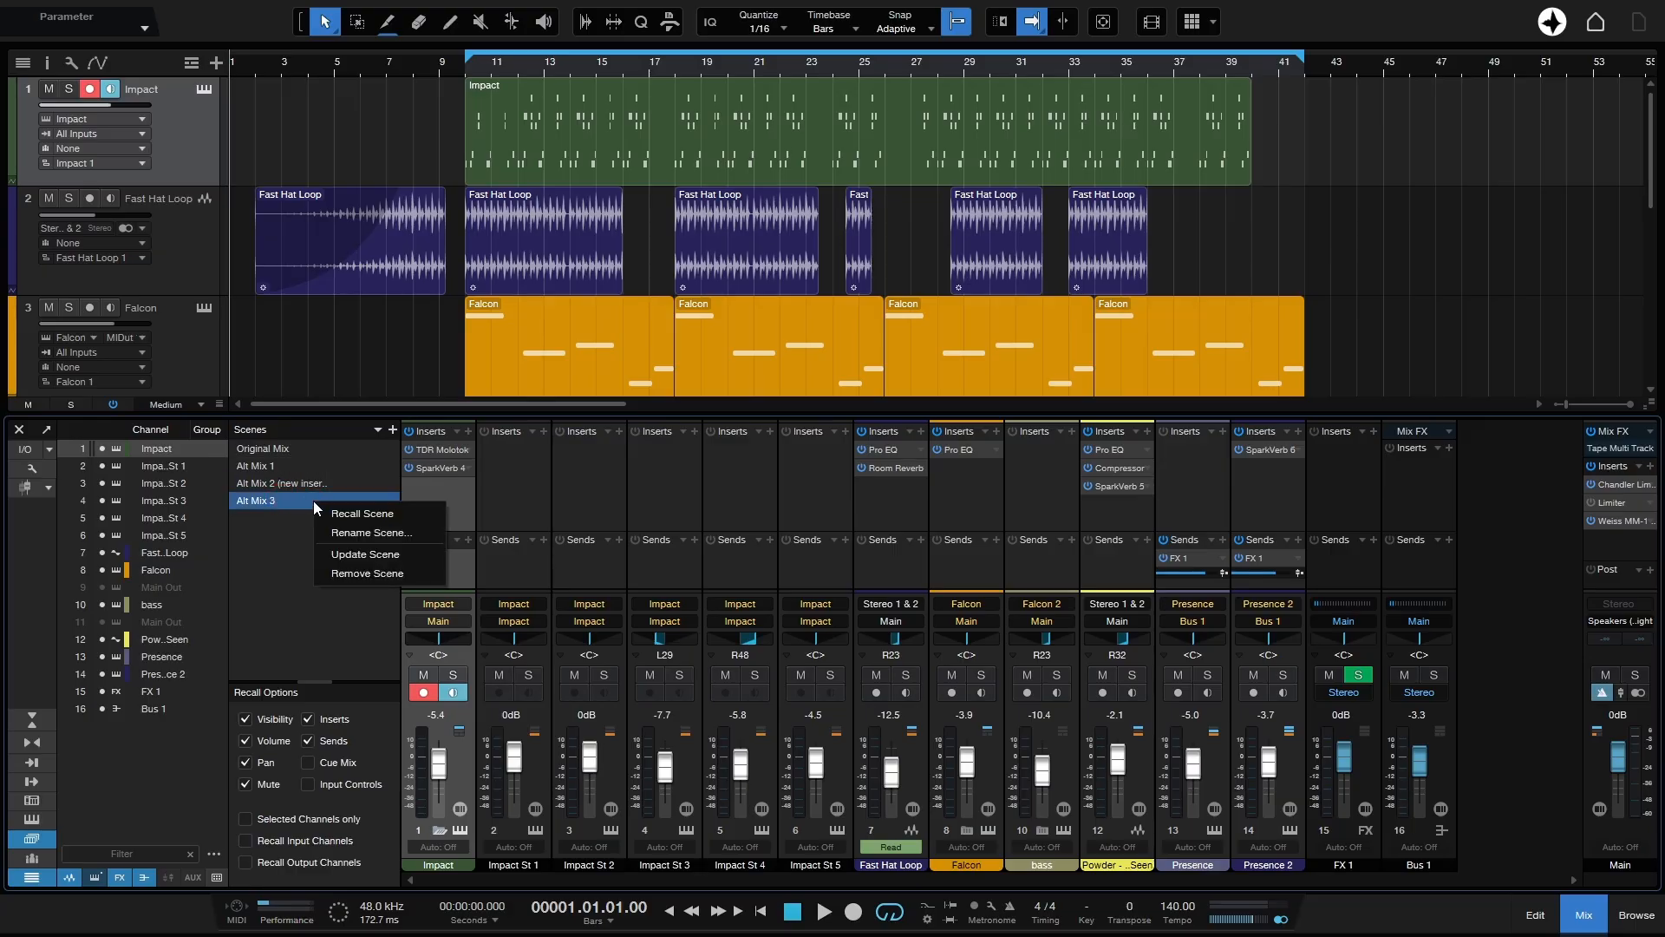
{"action": "left_click", "coordinate": [399, 533]}
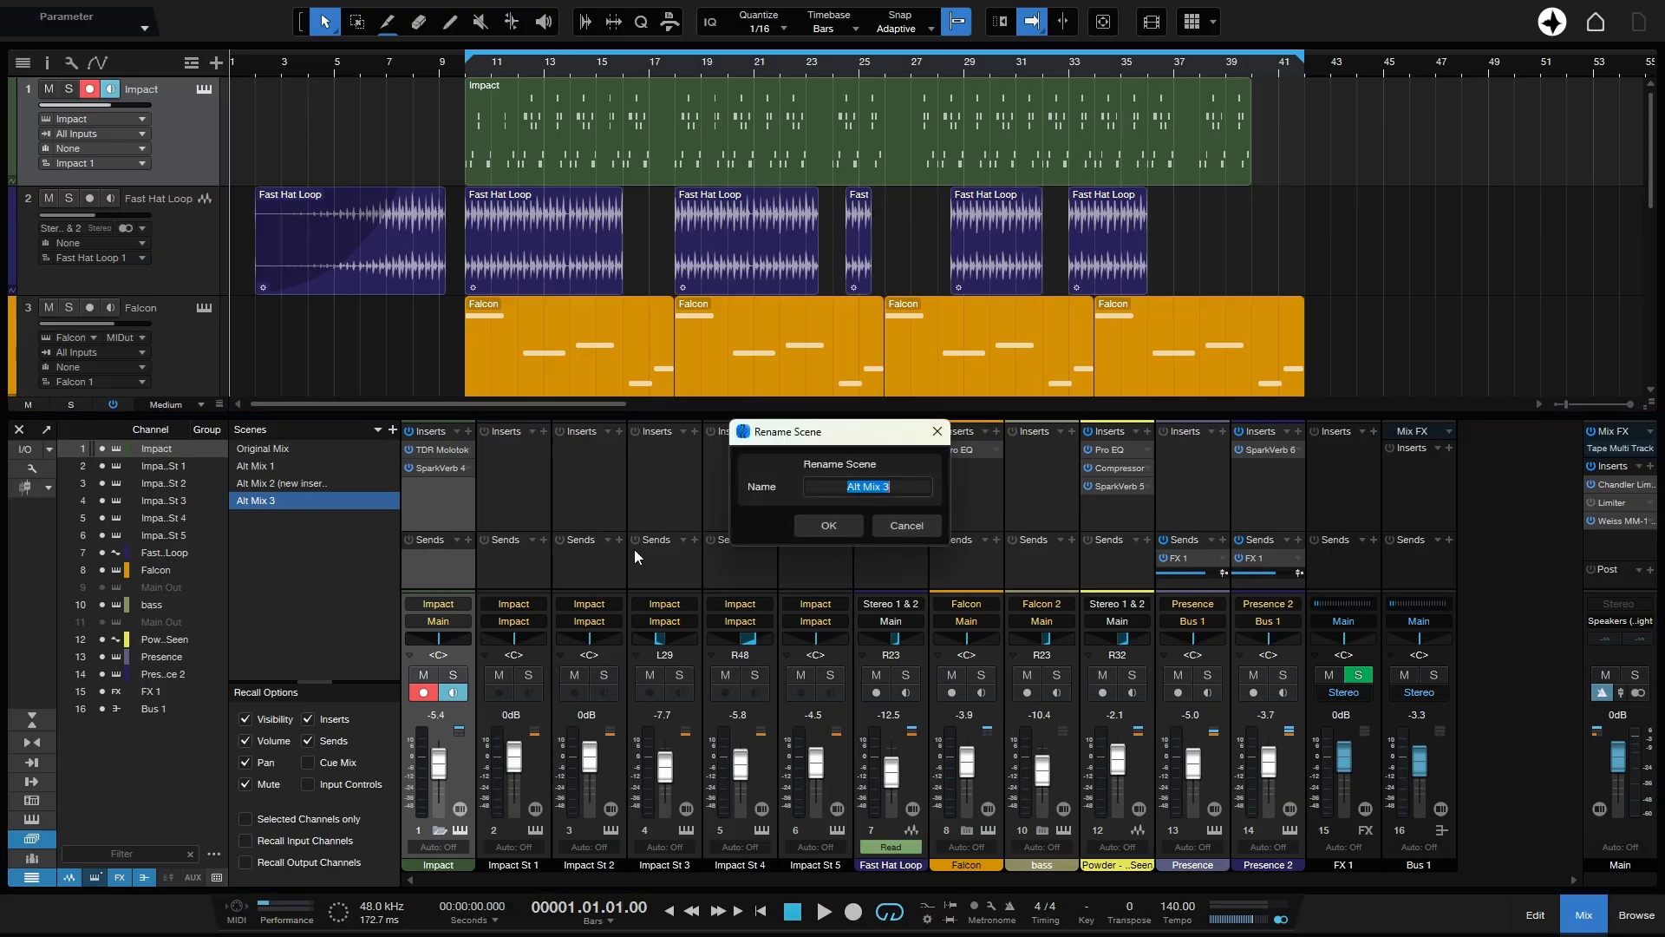
{"action": "left_click", "coordinate": [909, 527]}
{"action": "right_click", "coordinate": [319, 507]}
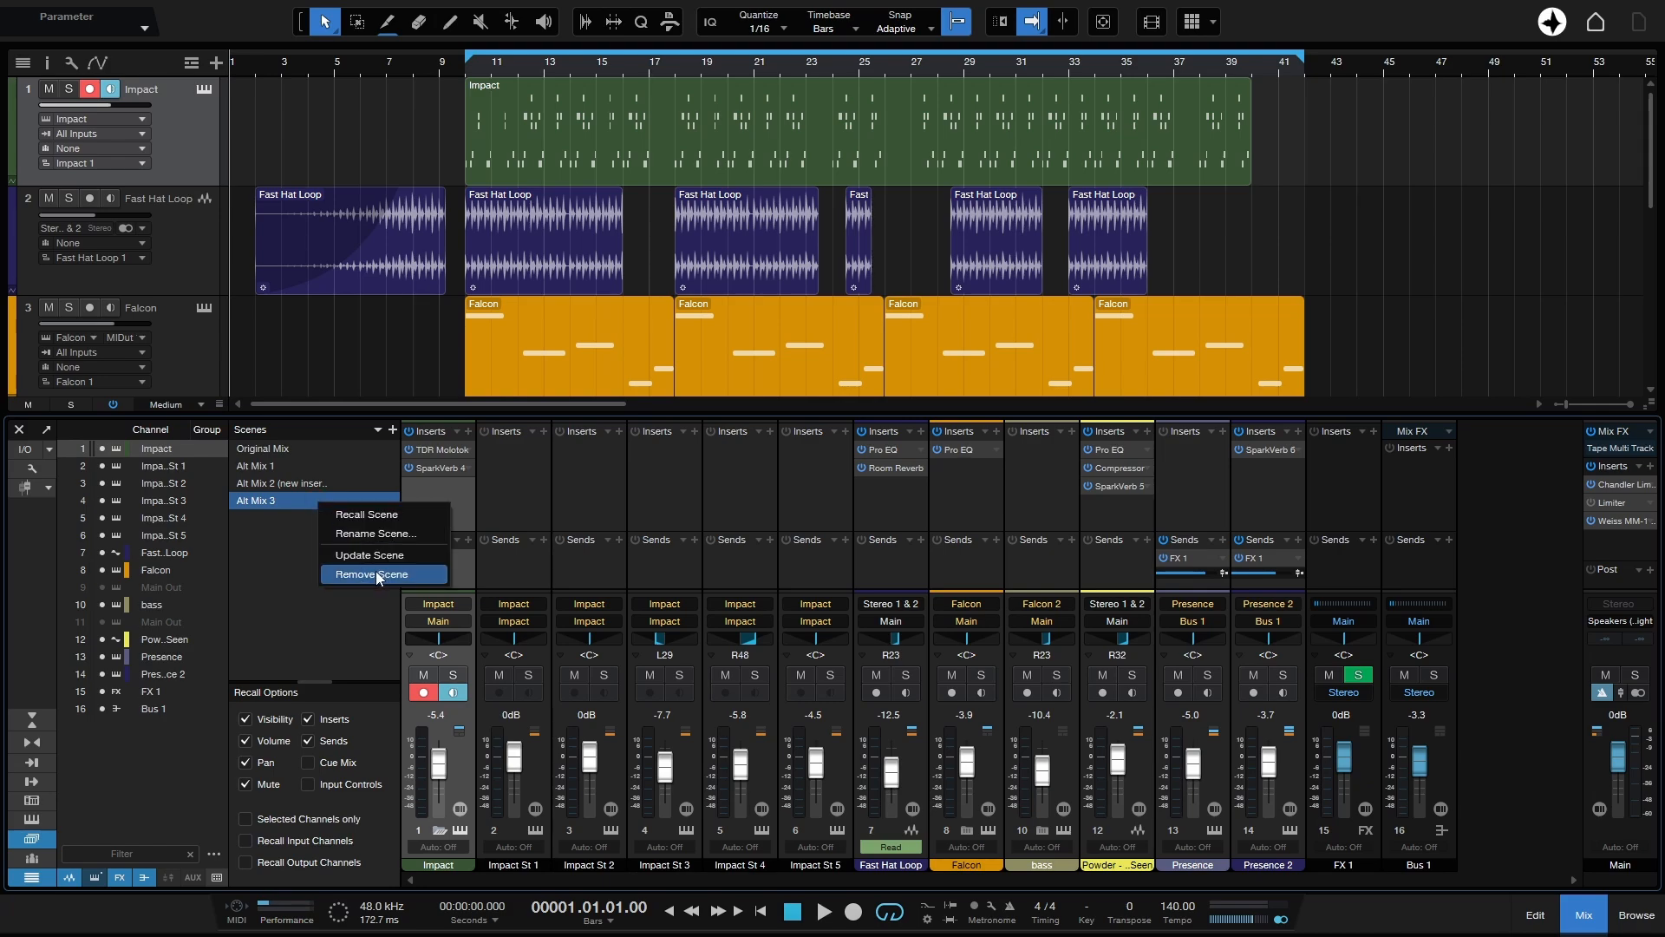
{"action": "left_click", "coordinate": [304, 601]}
{"action": "left_click", "coordinate": [378, 429]}
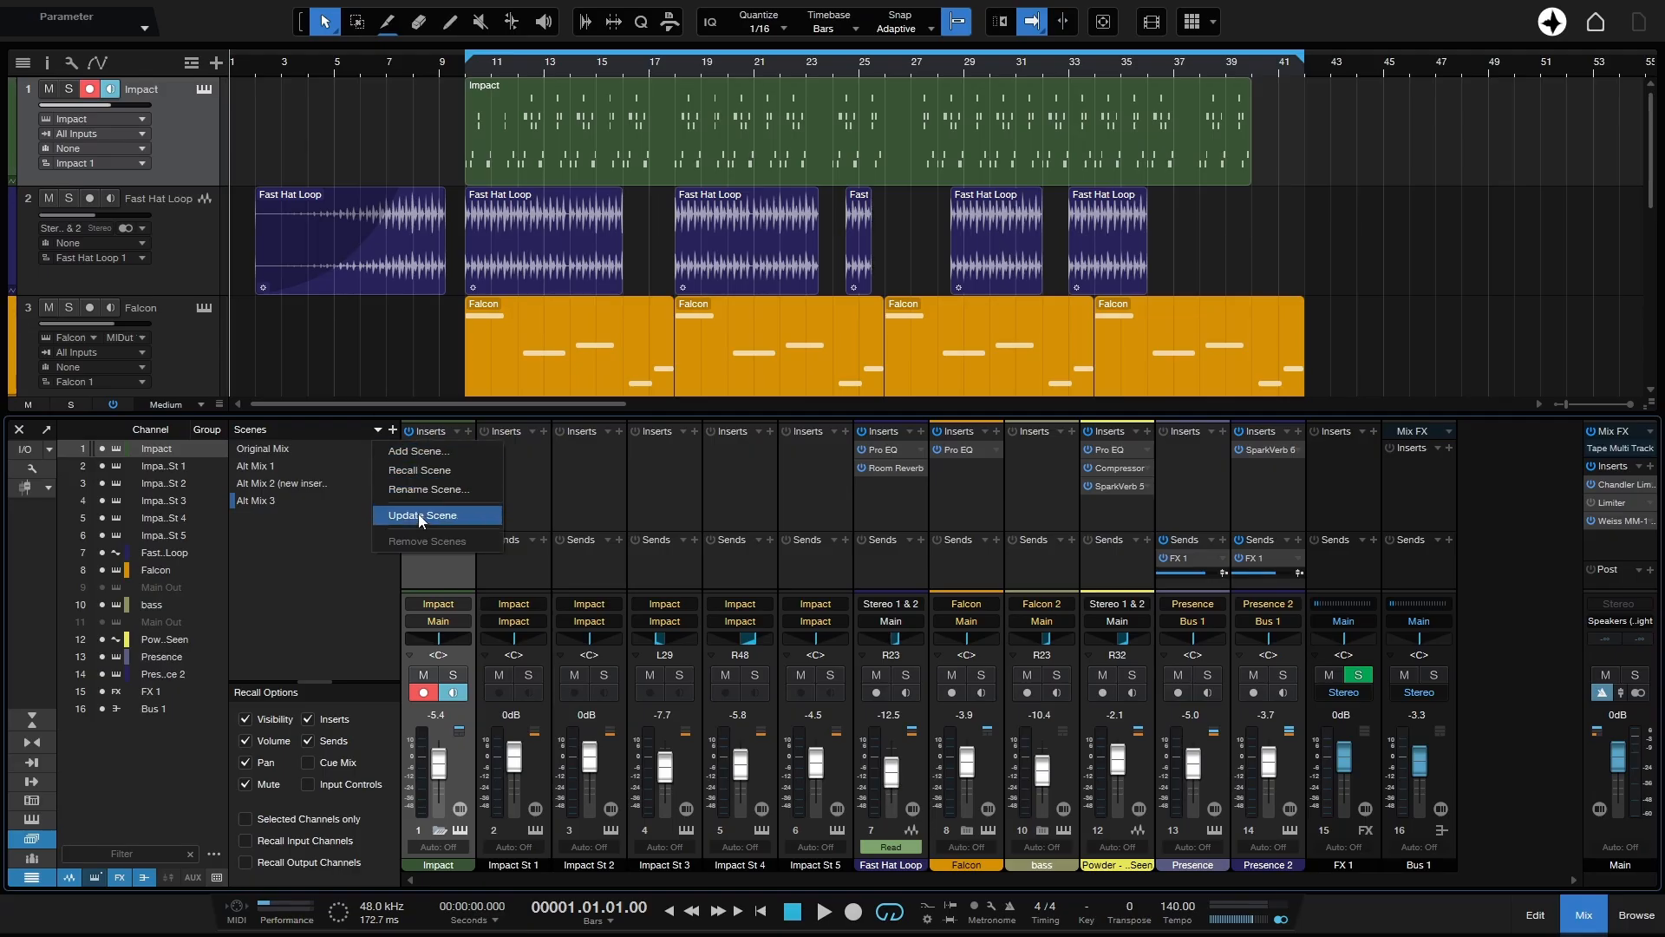
{"action": "left_click", "coordinate": [309, 603]}
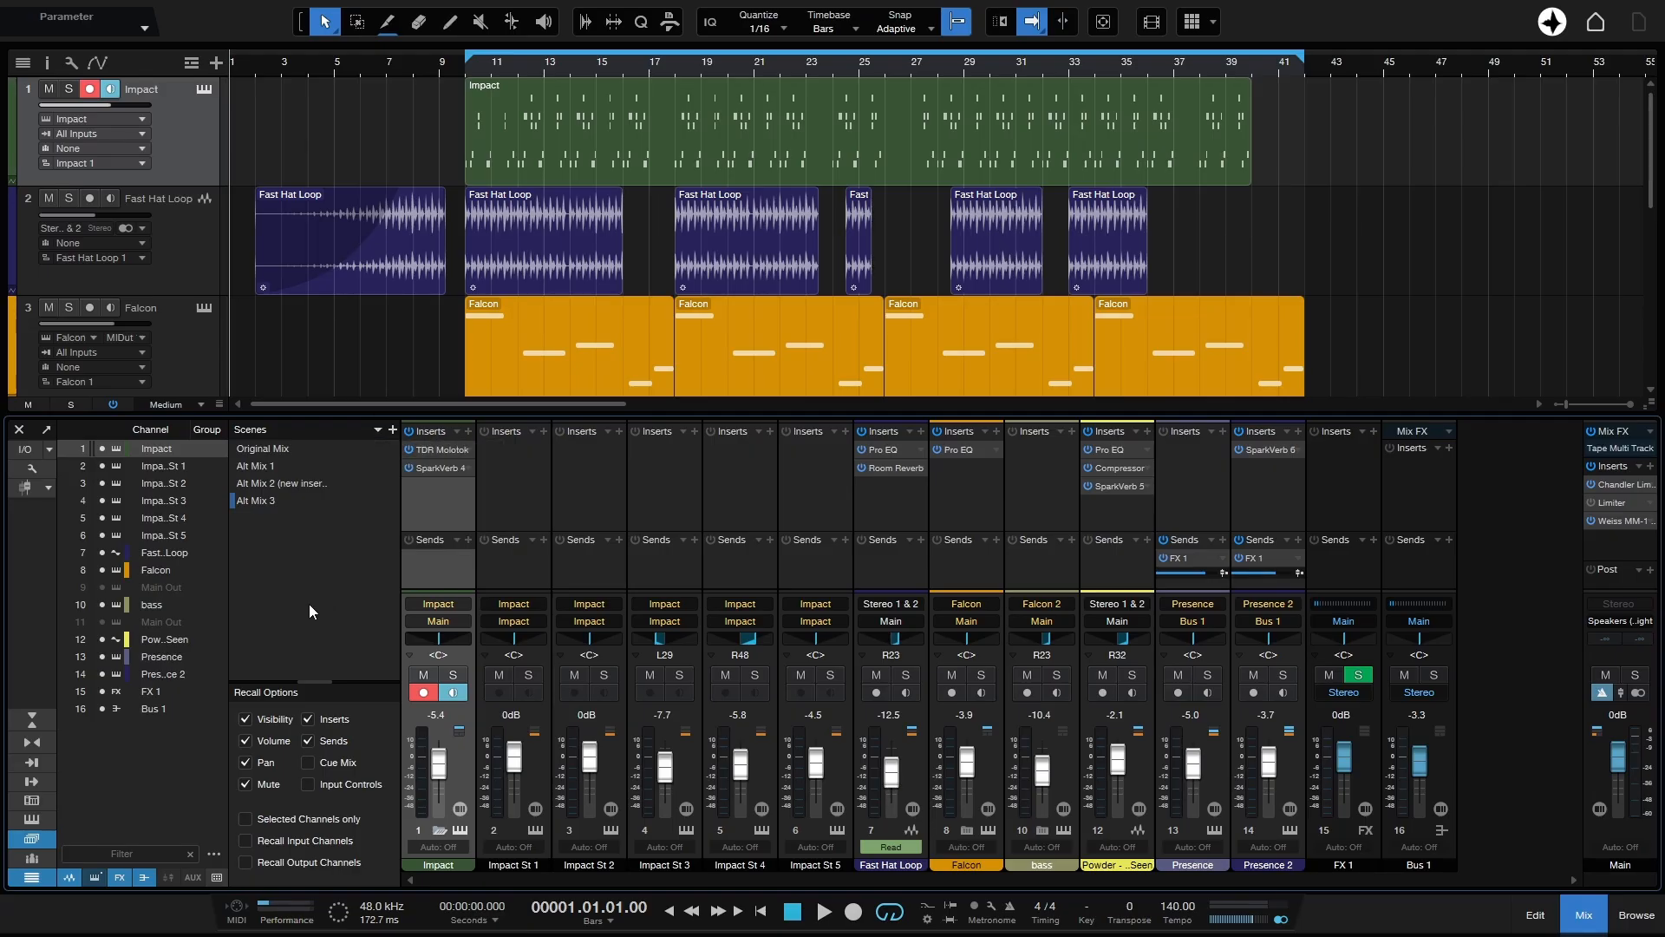